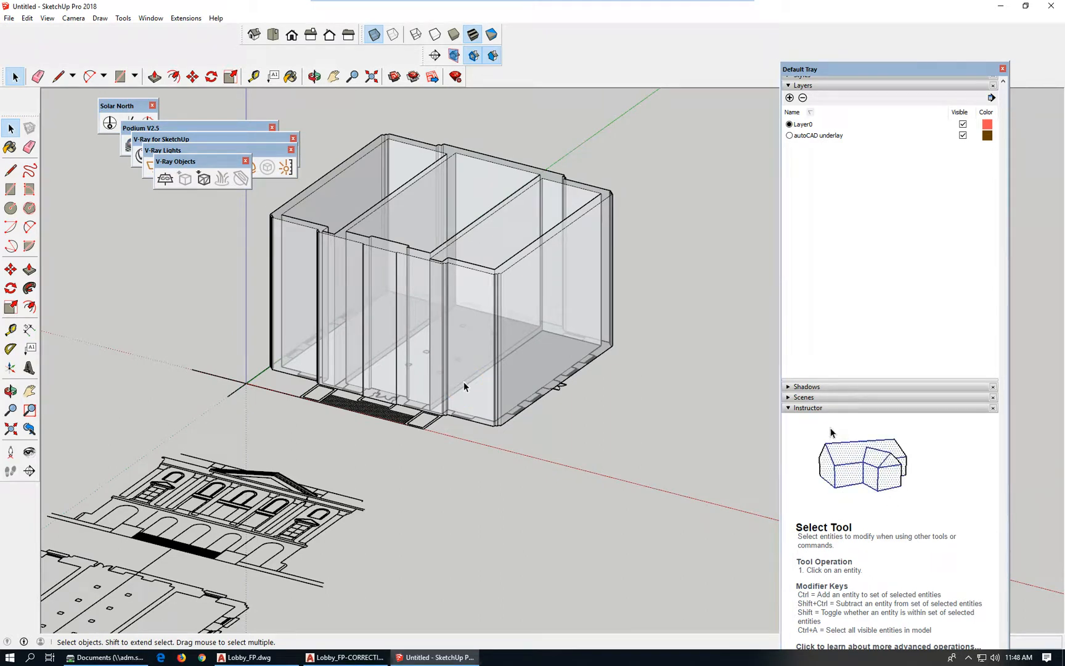
- Zoom and orbit the SketchUp view to bring the underlay drawings below the model into view
scroll(427, 361, "up", 2)
scroll(535, 402, "down", 2)
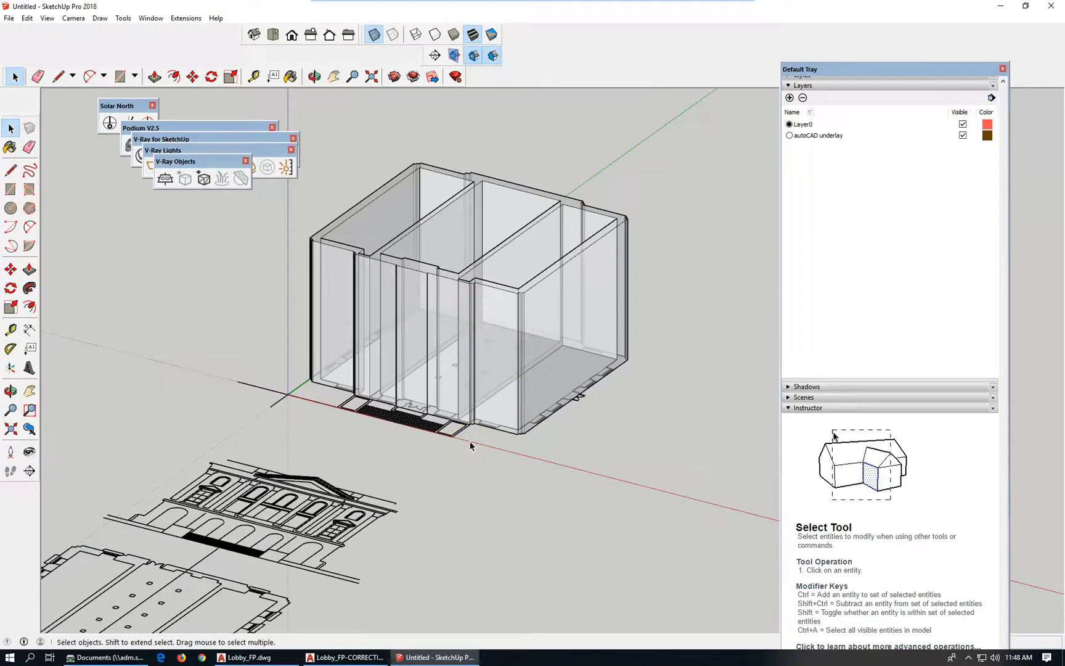
left_click(477, 445)
scroll(494, 344, "down", 2)
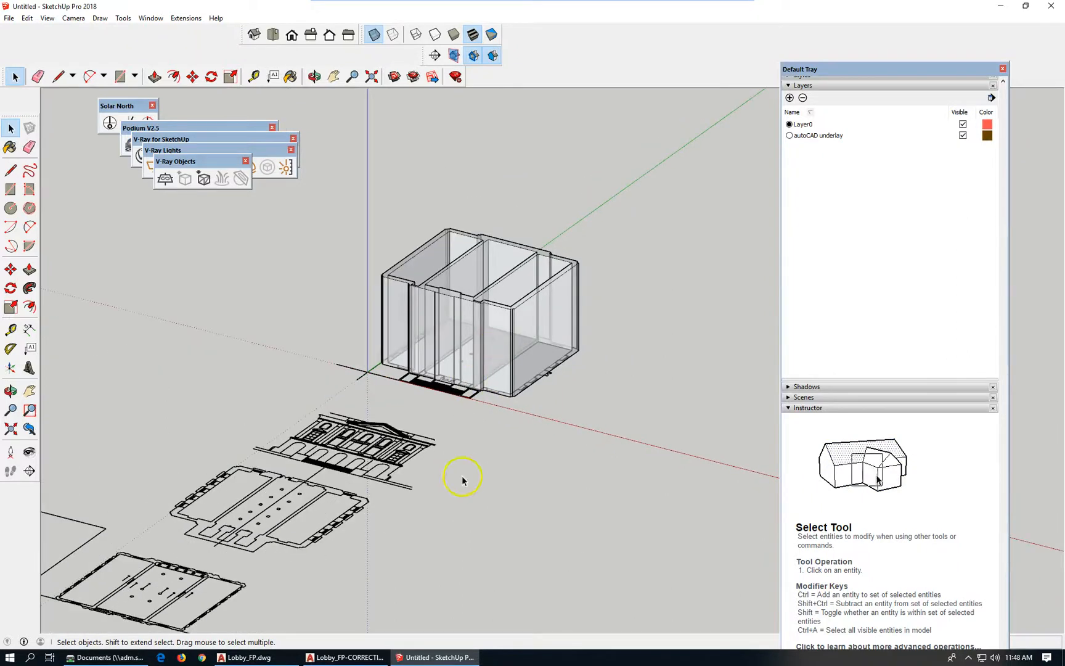
middle_click_drag(395, 500, 469, 493)
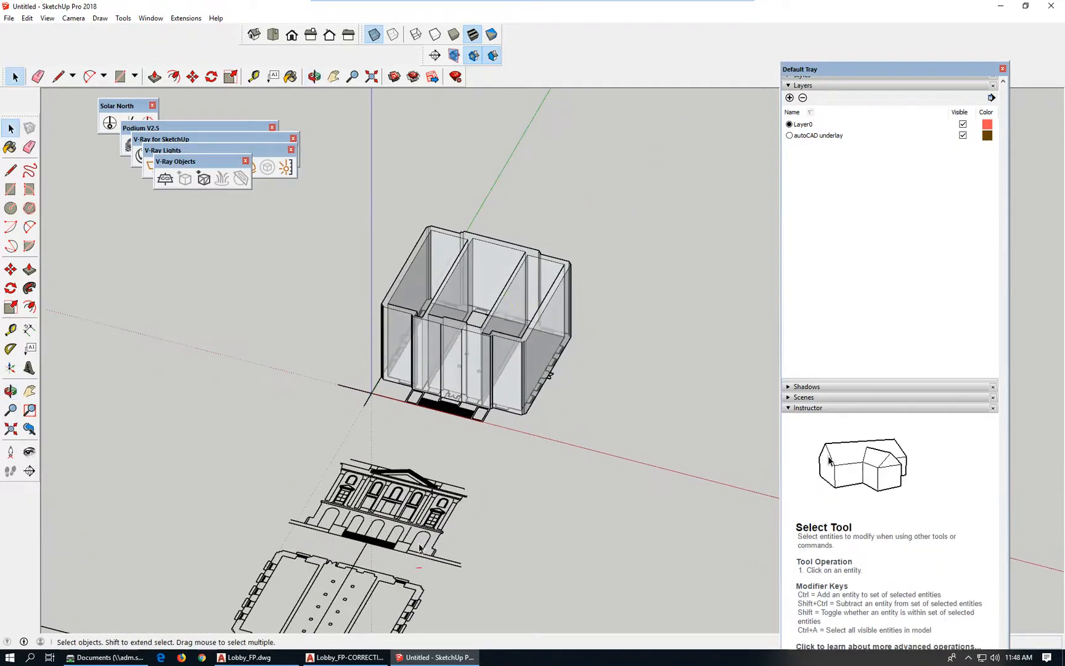
scroll(567, 401, "down", 2)
scroll(483, 407, "up", 3)
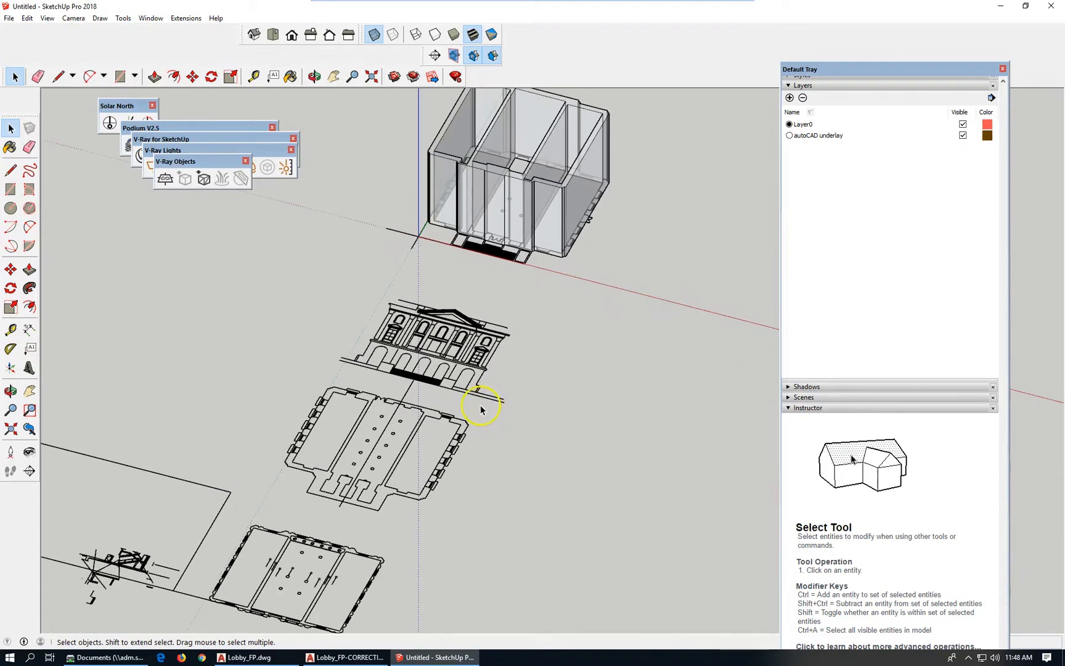
scroll(543, 217, "up", 2)
scroll(542, 222, "up", 1)
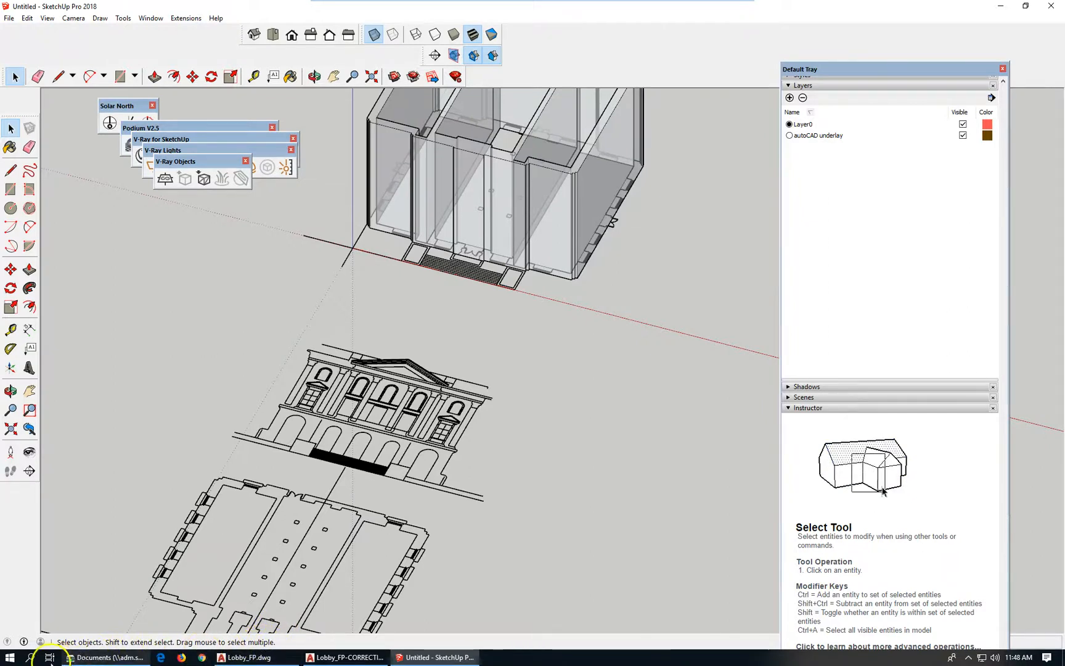
- From Documents, browse into Handouts > ADI-S851-FA18 > Building Shells
left_click(90, 658)
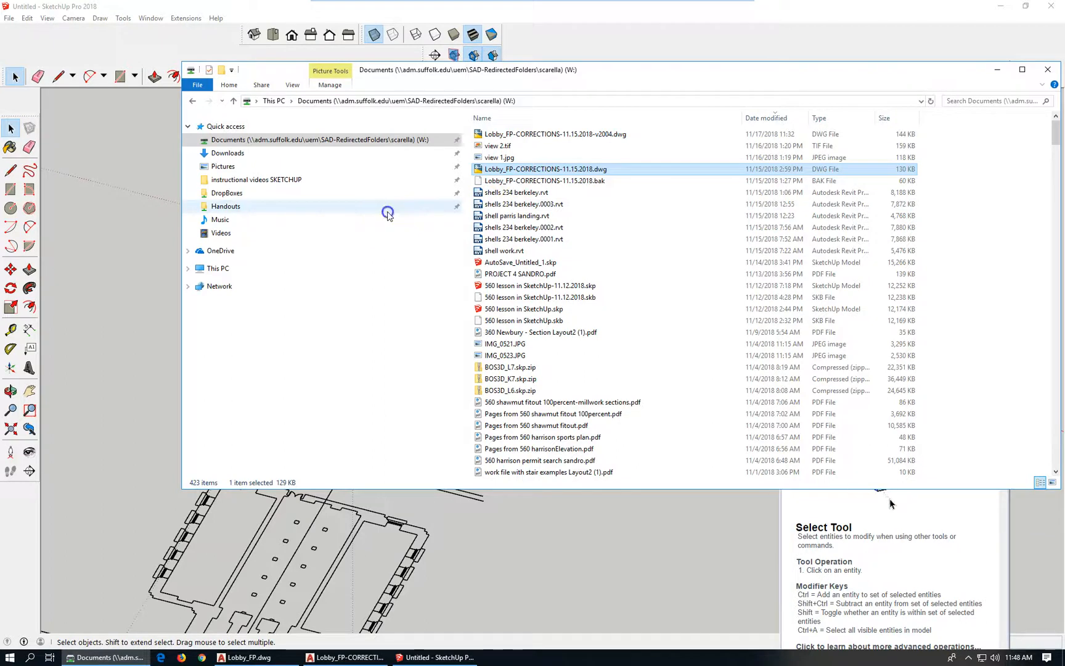
scroll(635, 319, "down", 5)
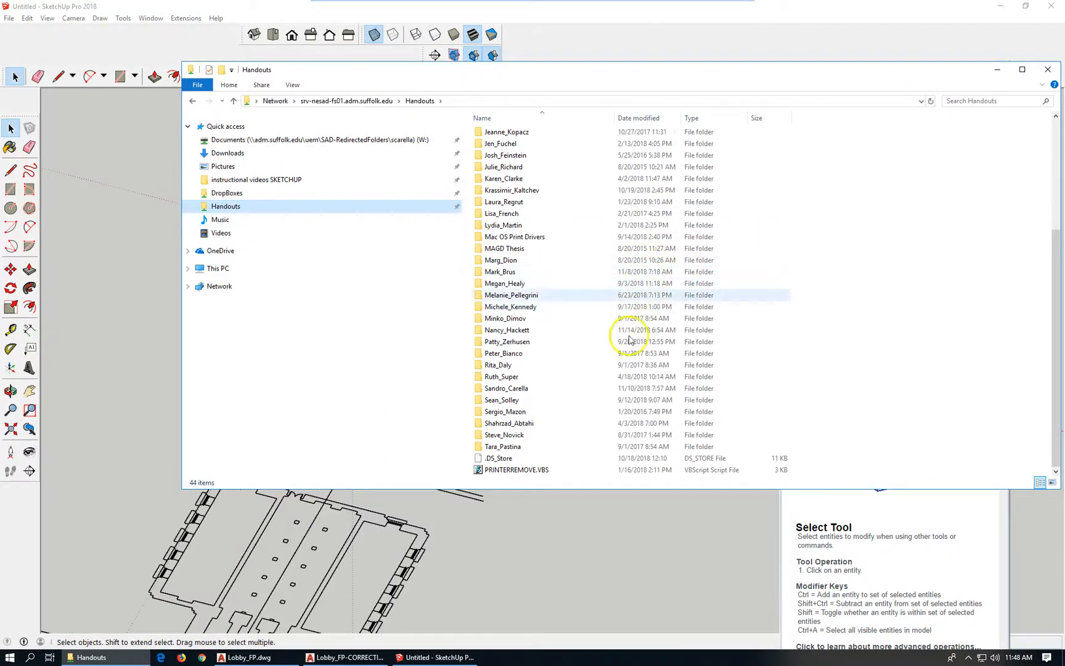
double_click(527, 389)
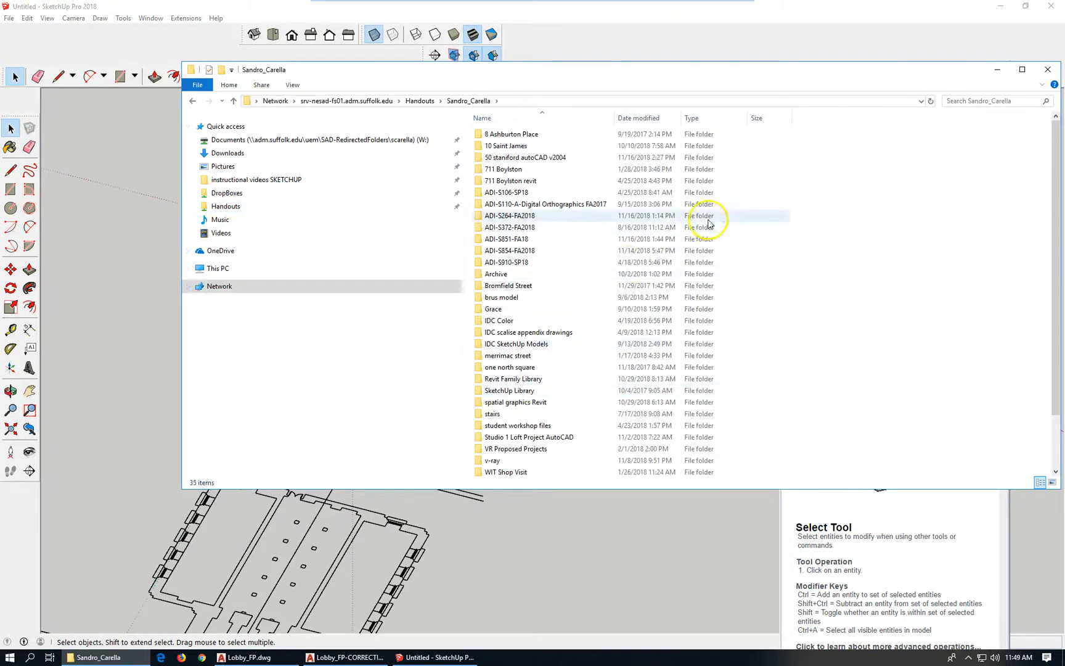
left_click(561, 267)
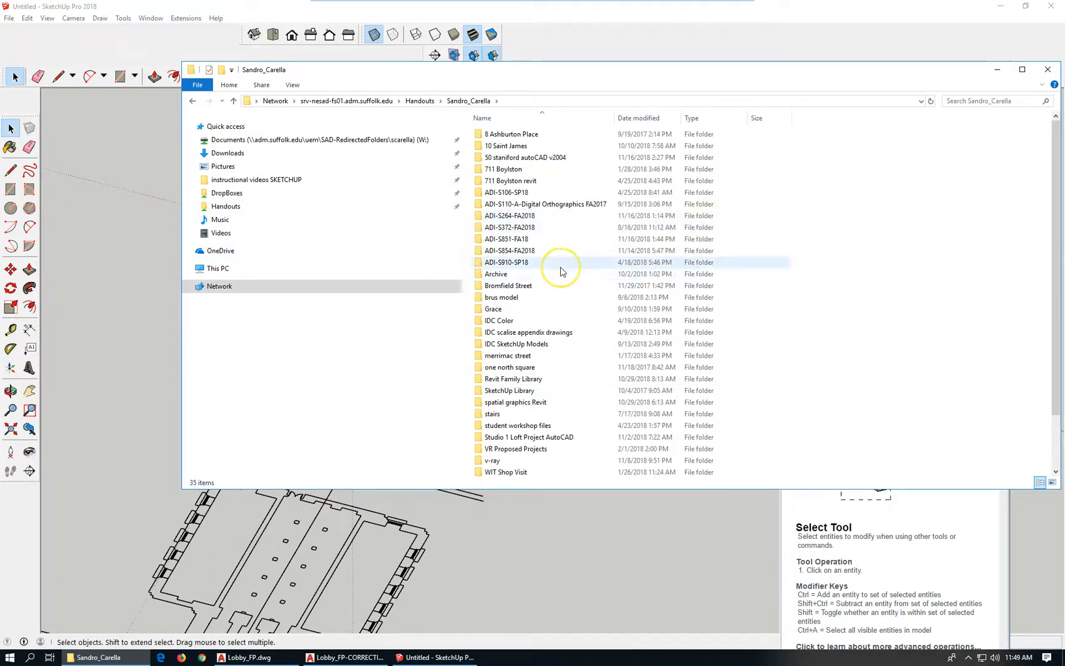
left_click(533, 240)
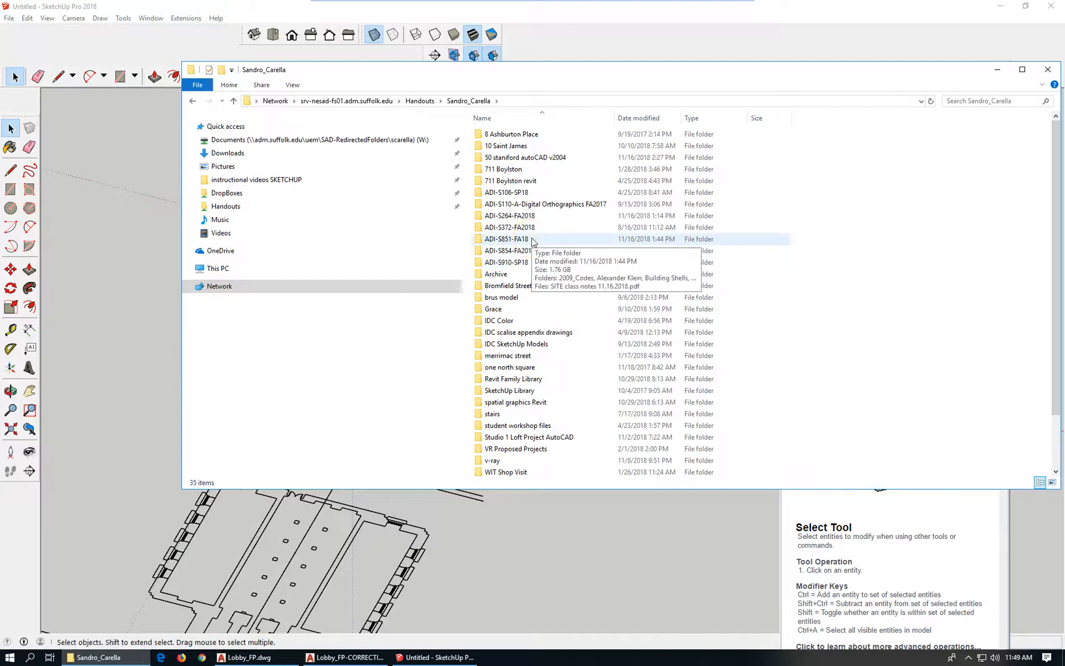
double_click(533, 240)
left_click(515, 158)
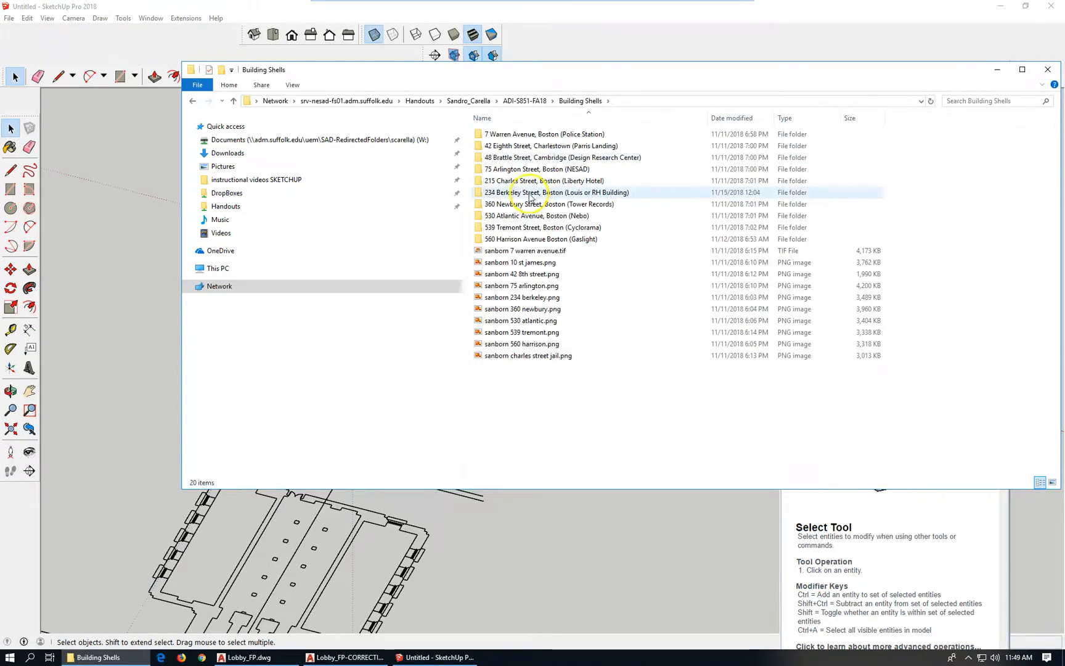
double_click(529, 195)
- Enter the 234 Berkeley Street site photos folder and open IMG_0585.tif
double_click(502, 147)
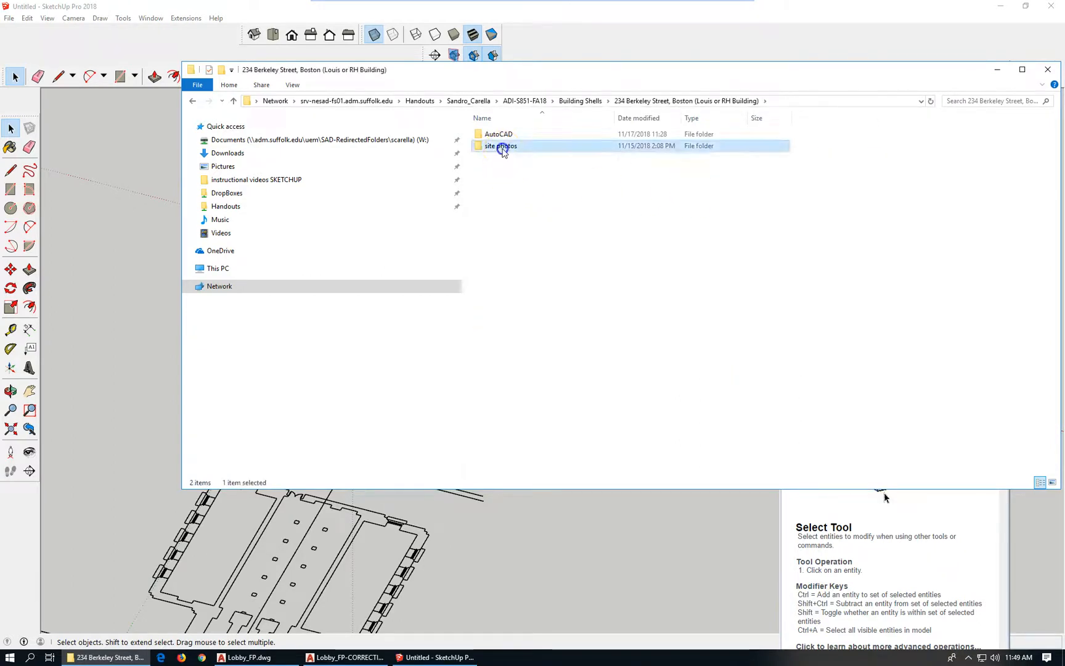
right_click(570, 402)
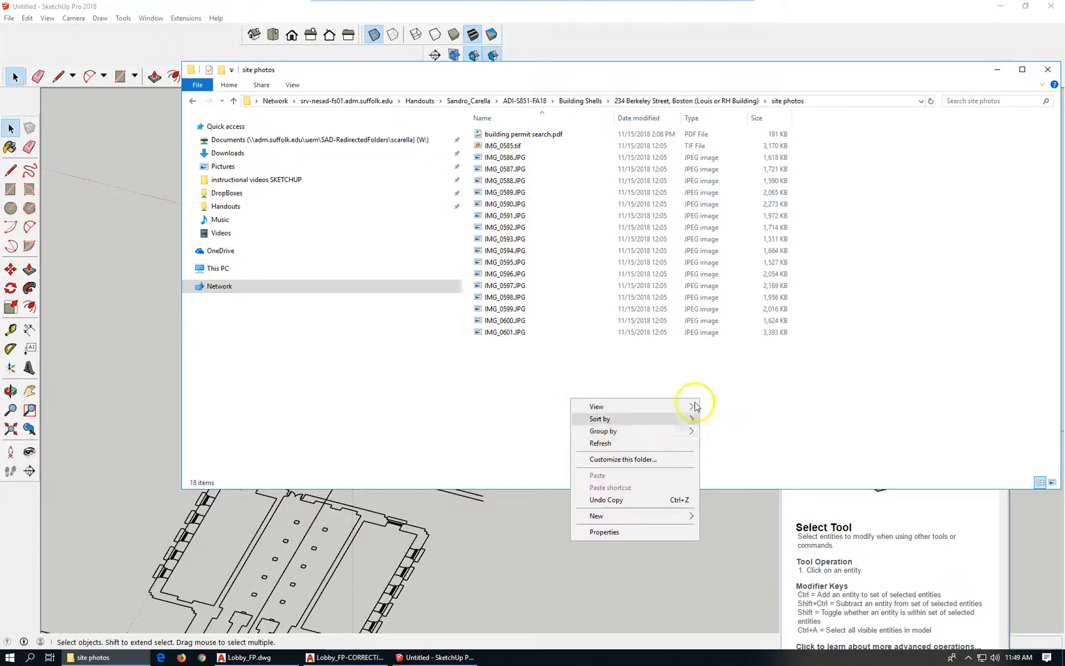
left_click(752, 398)
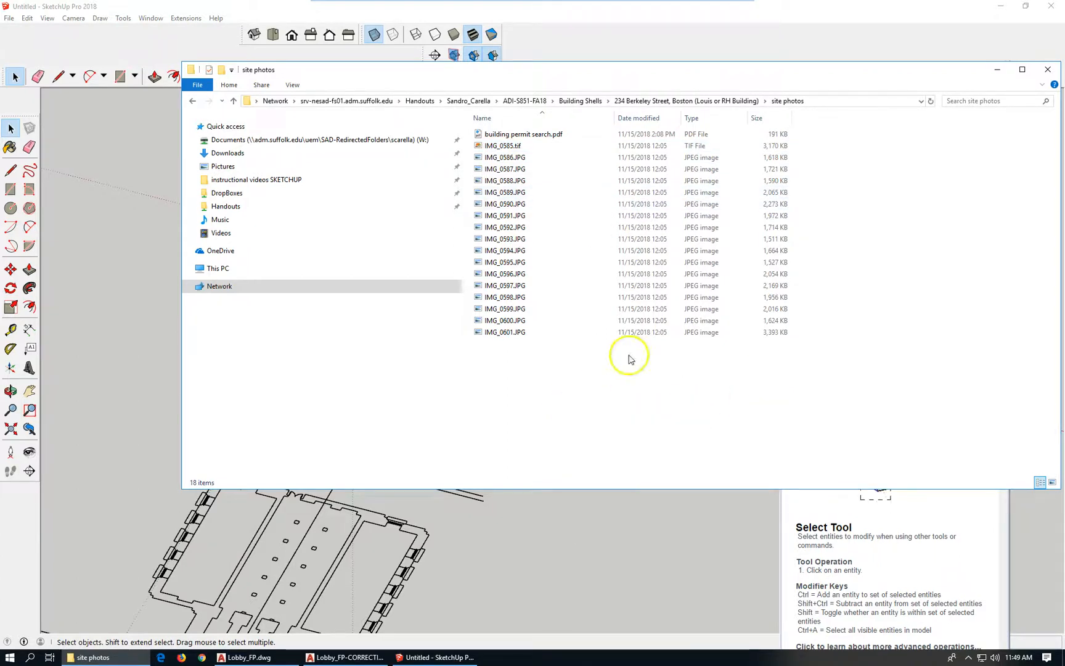
left_click(514, 148)
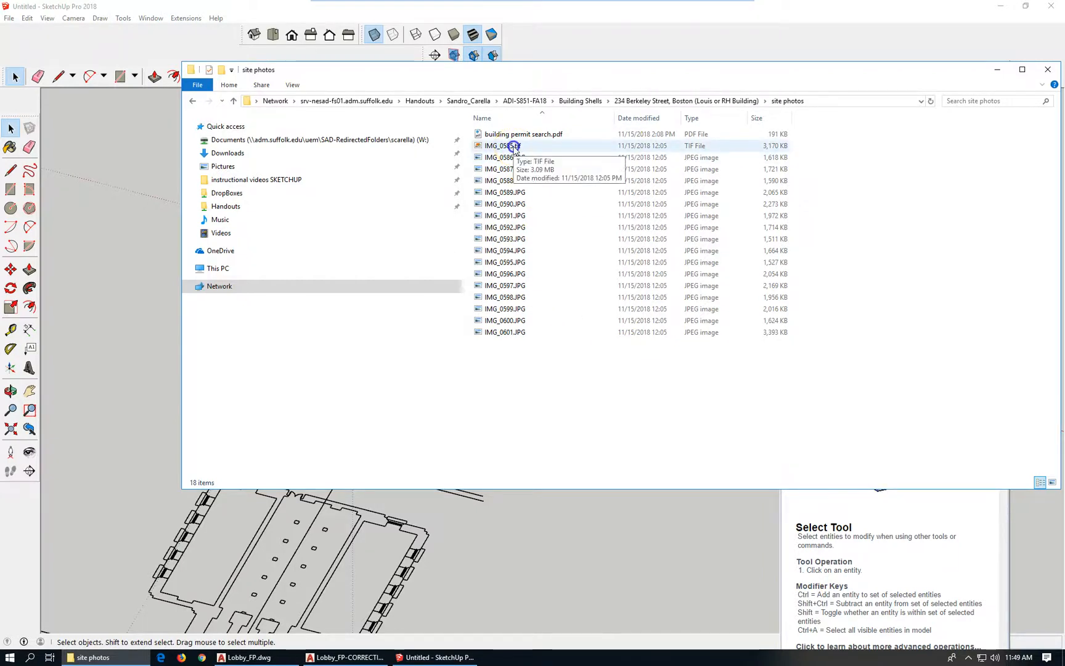
double_click(515, 148)
left_click(654, 242)
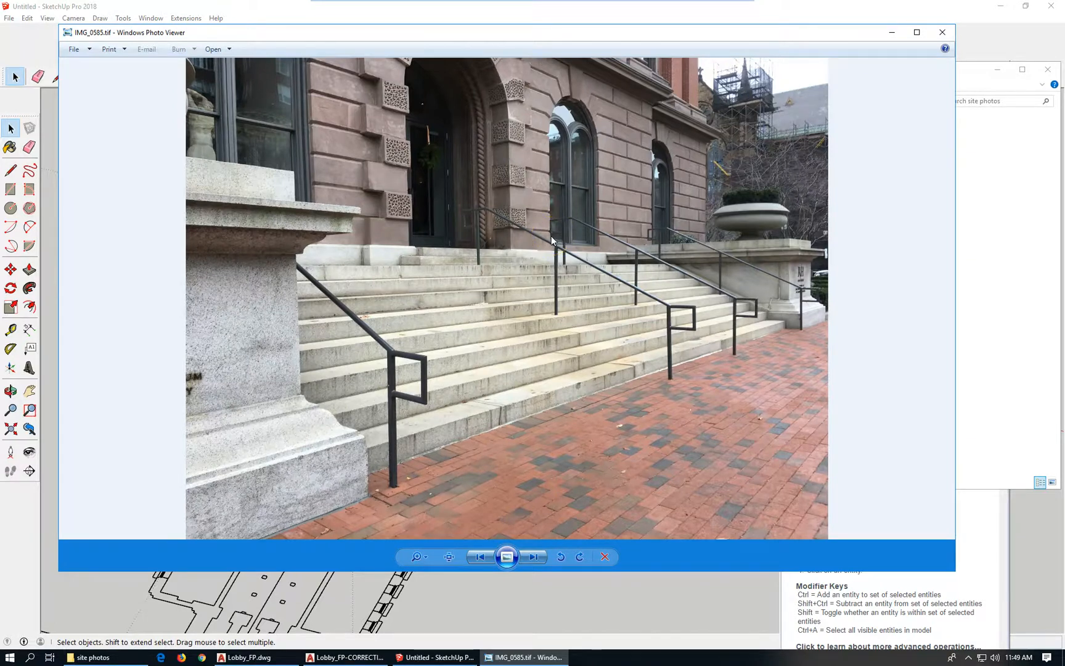
- After viewing the IMG_0585.tif stair photo, bring the SketchUp window back in front
left_click(679, 592)
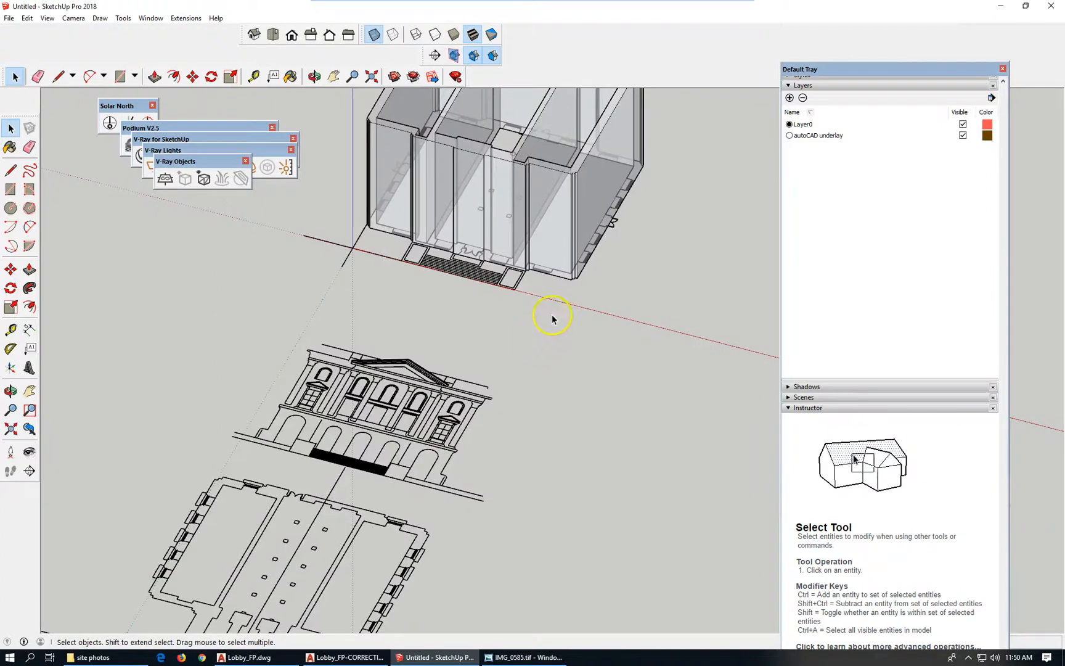
- Zoom out, orbit toward the front elevation, and zoom in on its hatched entrance stair treads
scroll(494, 392, "down", 2)
scroll(602, 107, "down", 2)
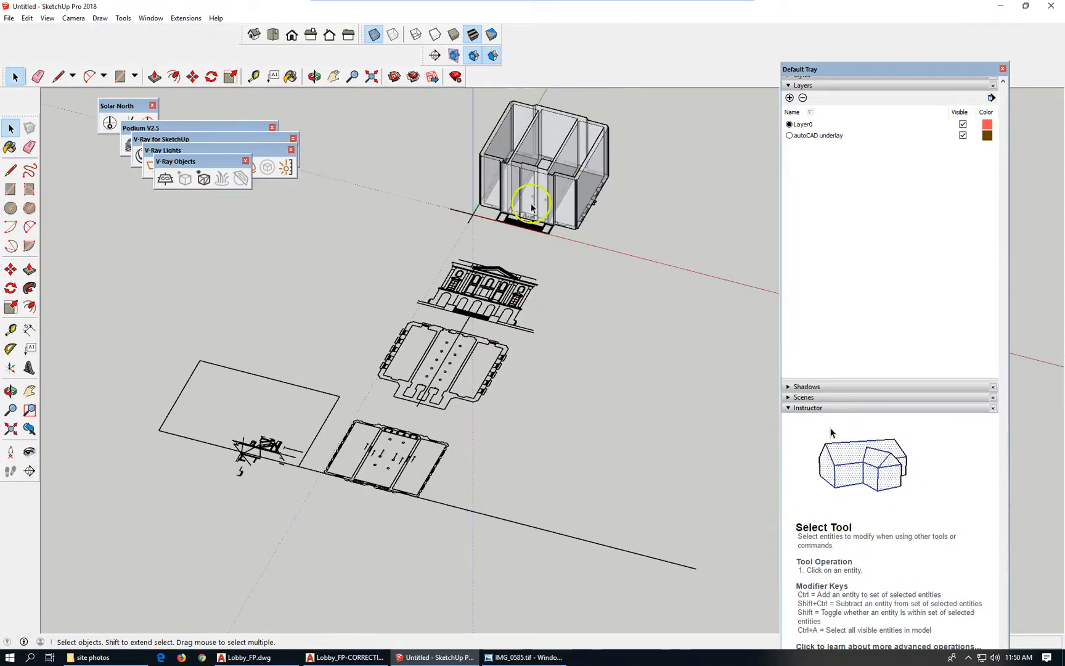
scroll(531, 208, "up", 2)
mouse_move(501, 350)
middle_mouse_down()
mouse_move(485, 424)
mouse_move(511, 471)
mouse_move(472, 449)
middle_mouse_up()
scroll(435, 434, "up", 3)
scroll(492, 430, "up", 5)
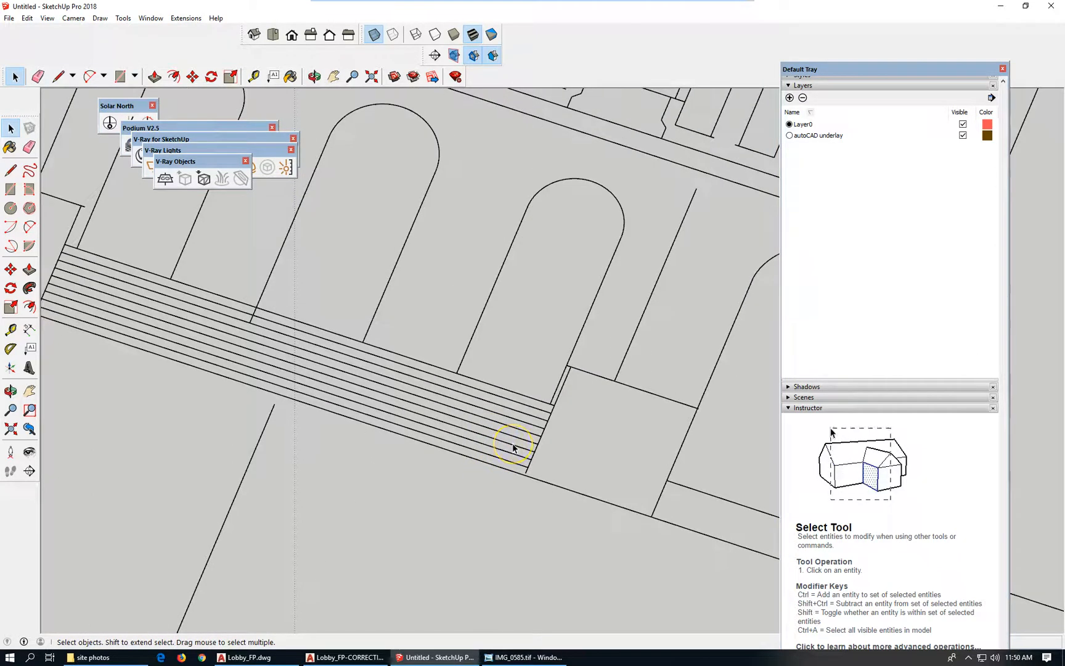
left_click_drag(518, 432, 529, 418)
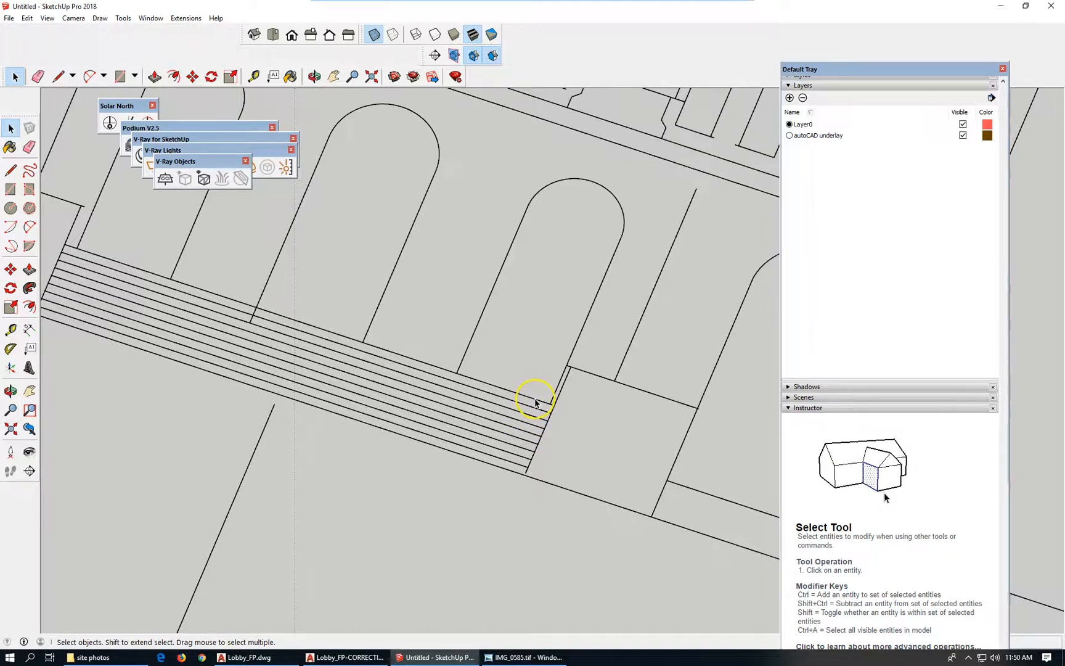
scroll(525, 395, "down", 3)
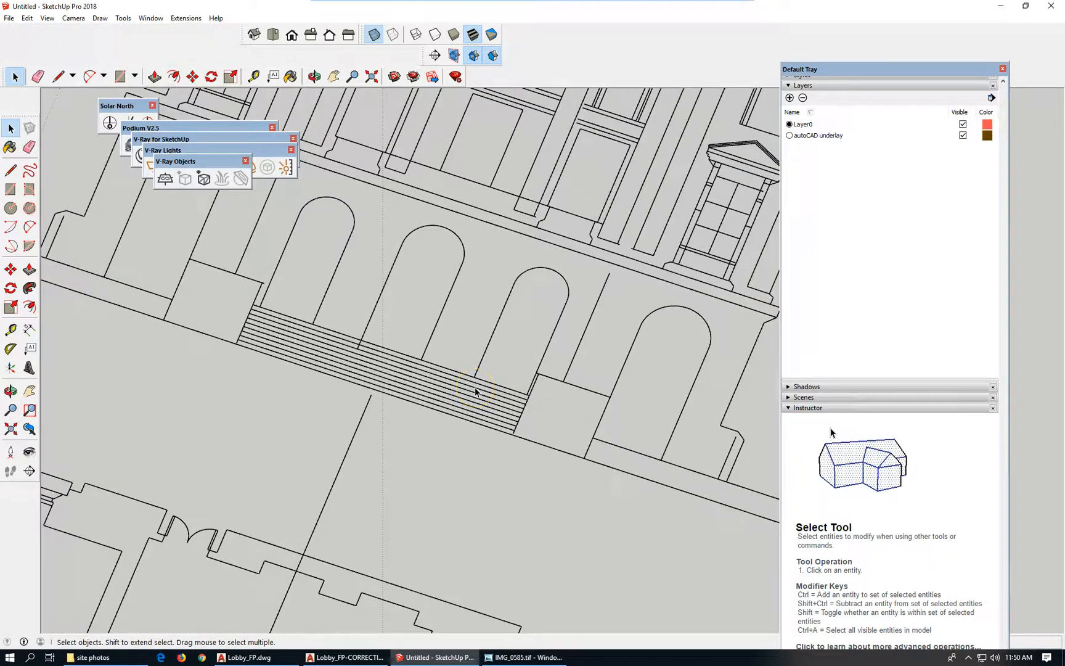
left_click(30, 330)
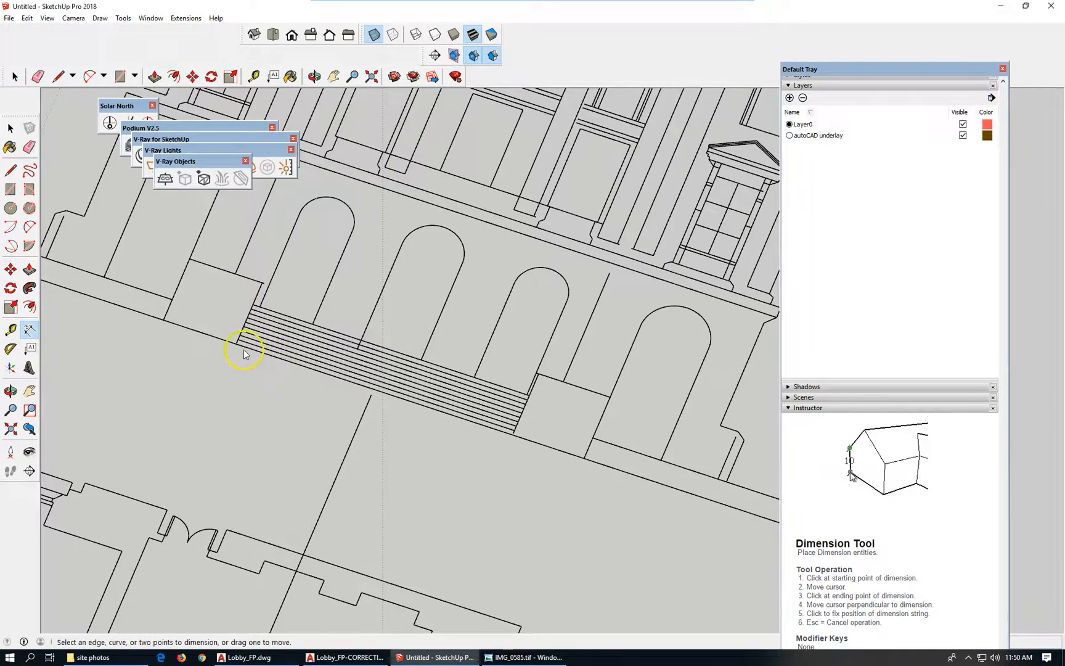
scroll(234, 352, "up", 3)
left_click(282, 245)
left_click(282, 245)
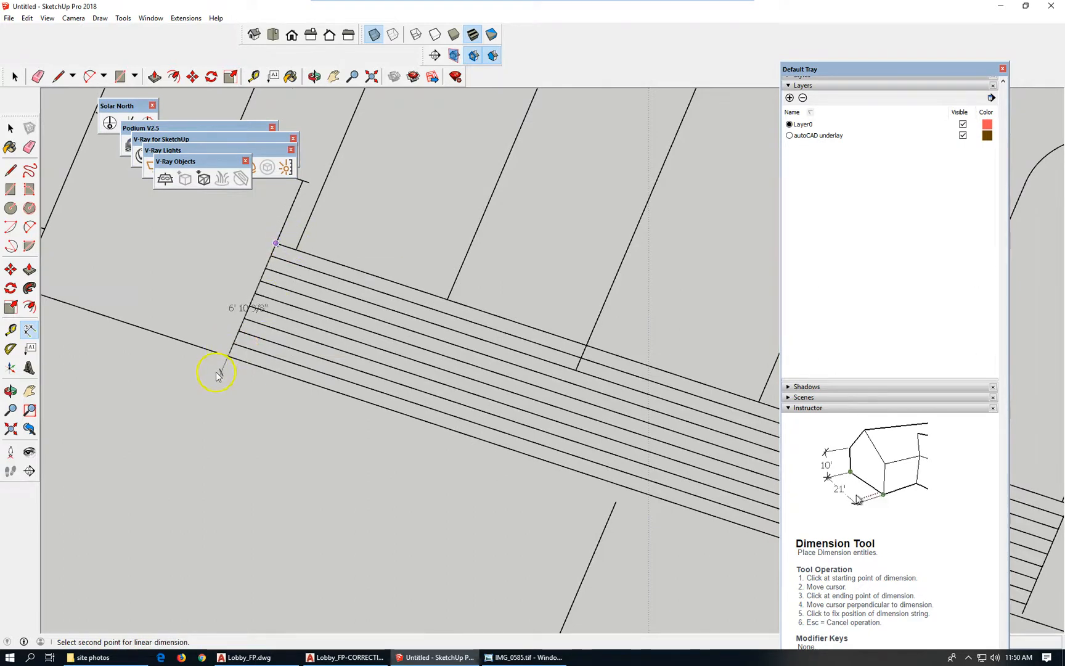
scroll(229, 361, "up", 4)
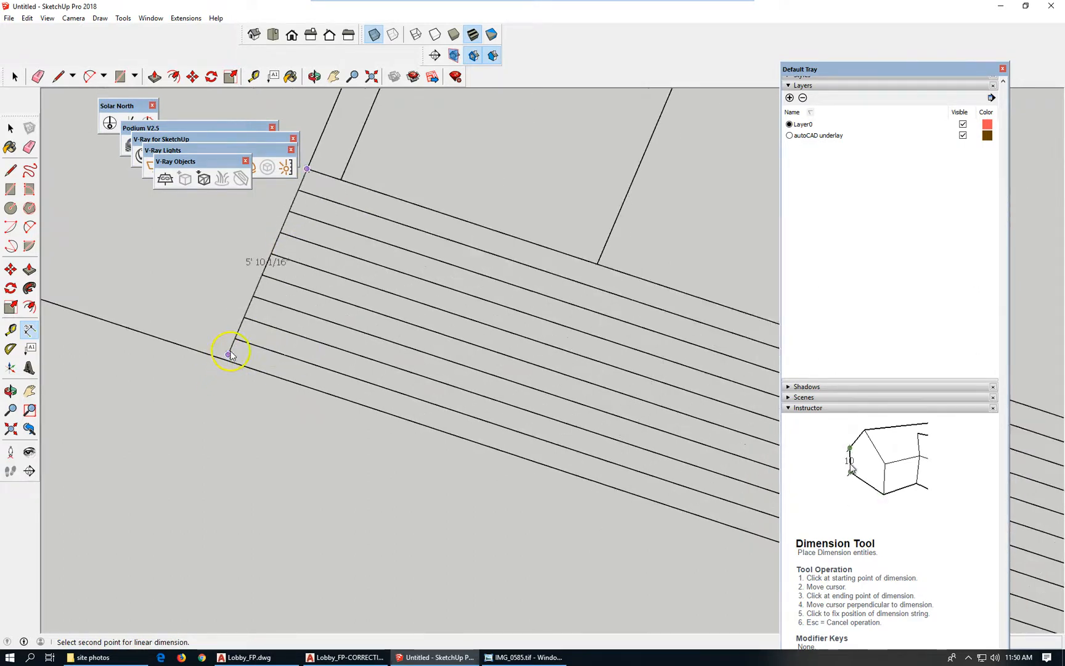
scroll(455, 331, "down", 2)
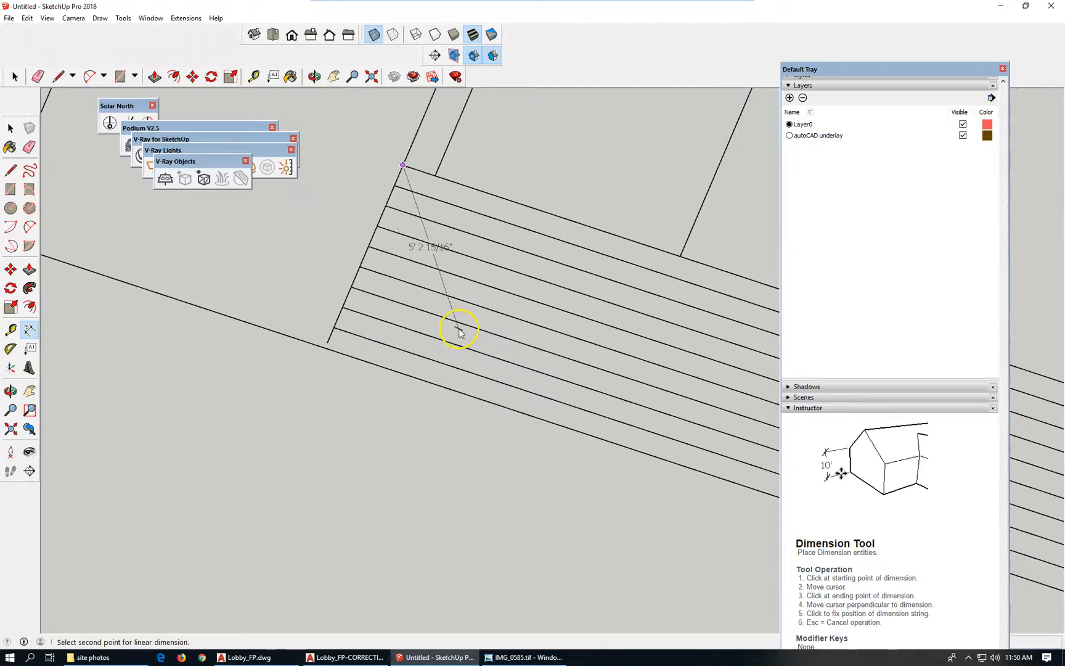
scroll(352, 338, "down", 2)
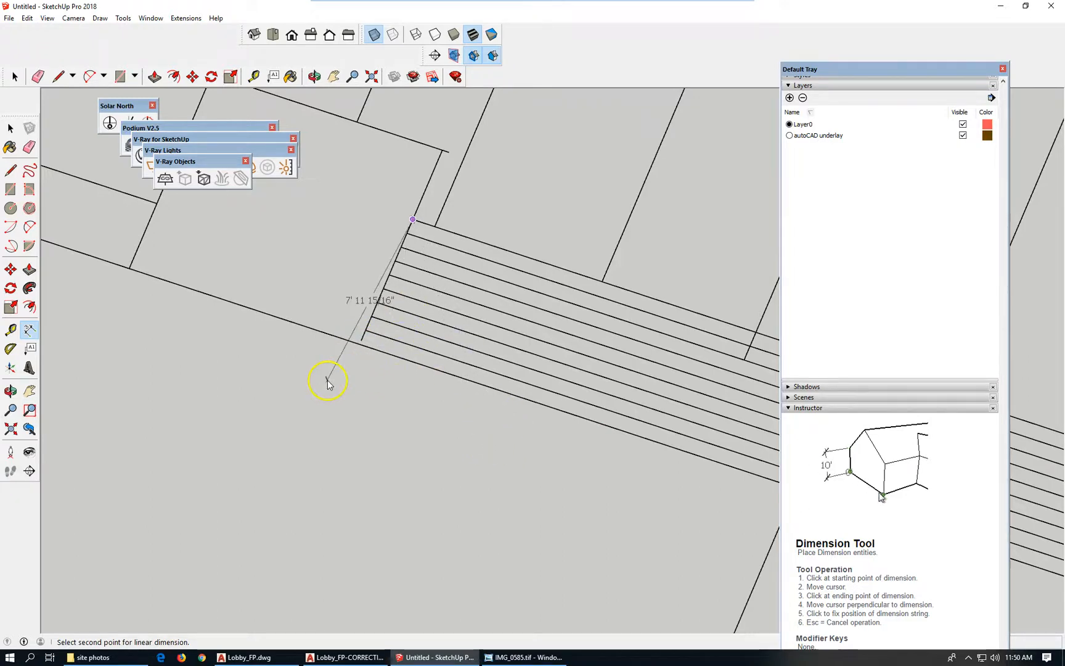
scroll(511, 430, "down", 3)
scroll(509, 420, "down", 2)
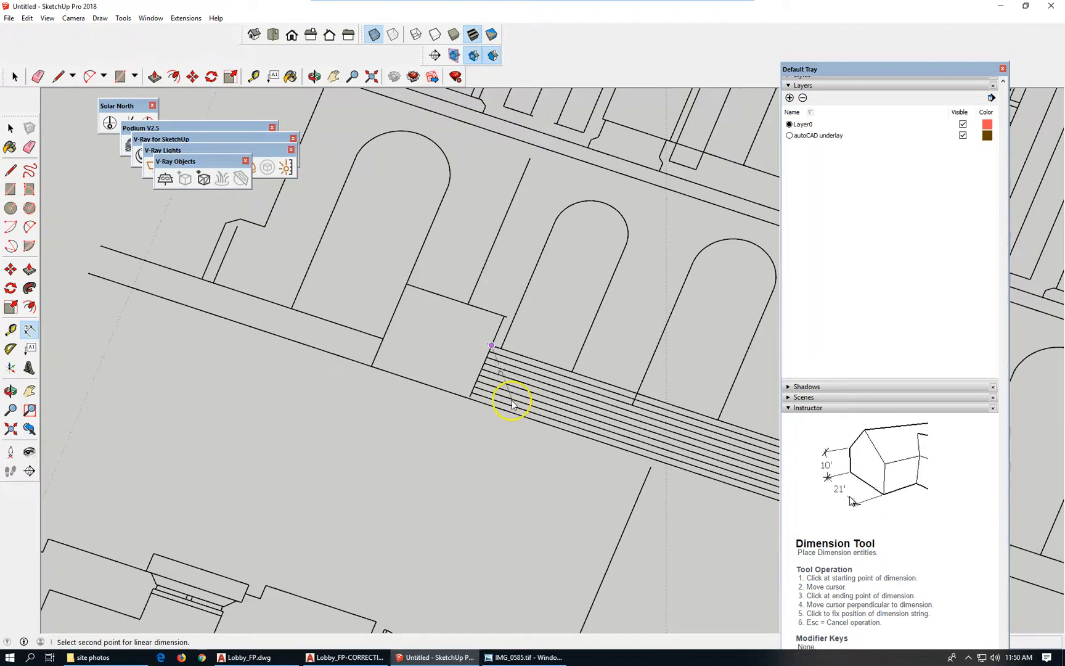
key("Escape")
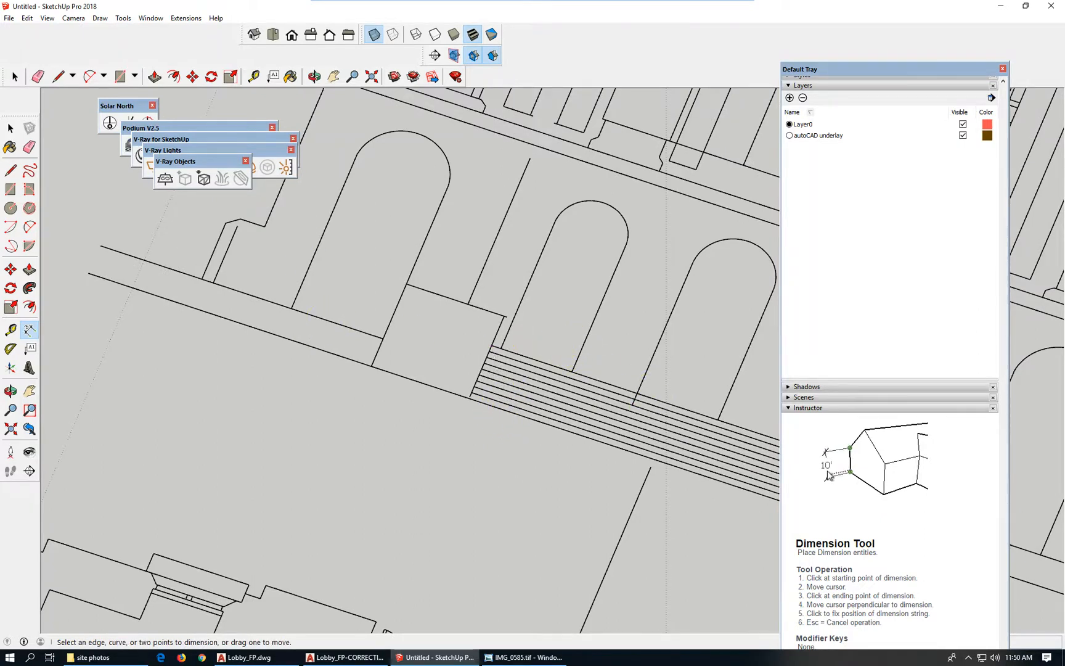
- Draw an edge from the stair flight's upper corner to its lower corner, then begin measuring it
left_click(10, 170)
left_click(491, 345)
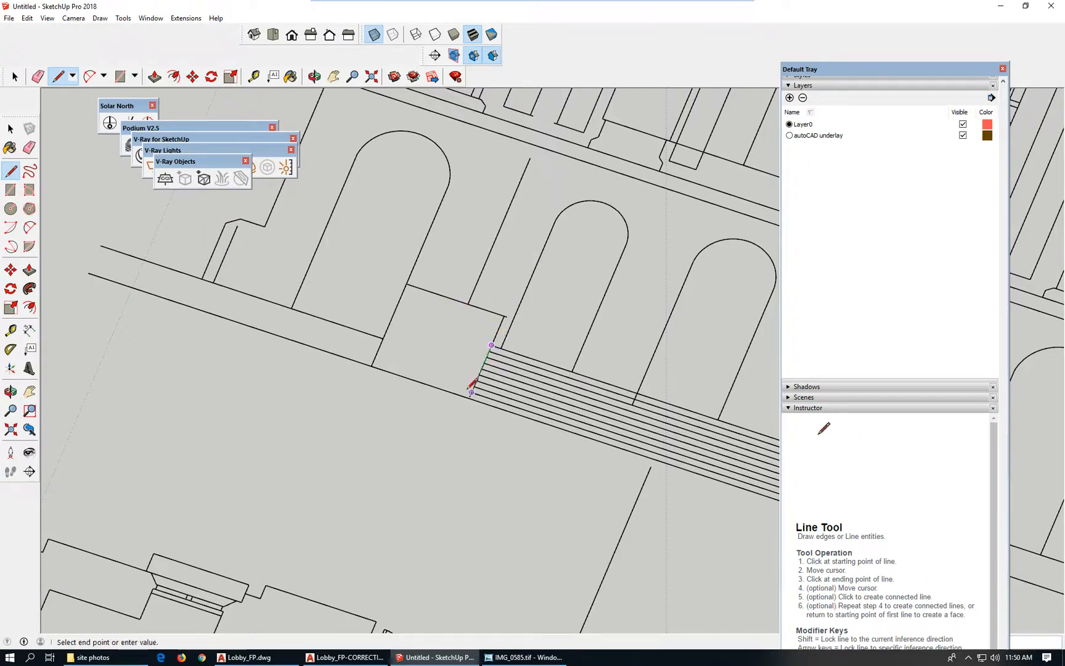
scroll(476, 402, "up", 2)
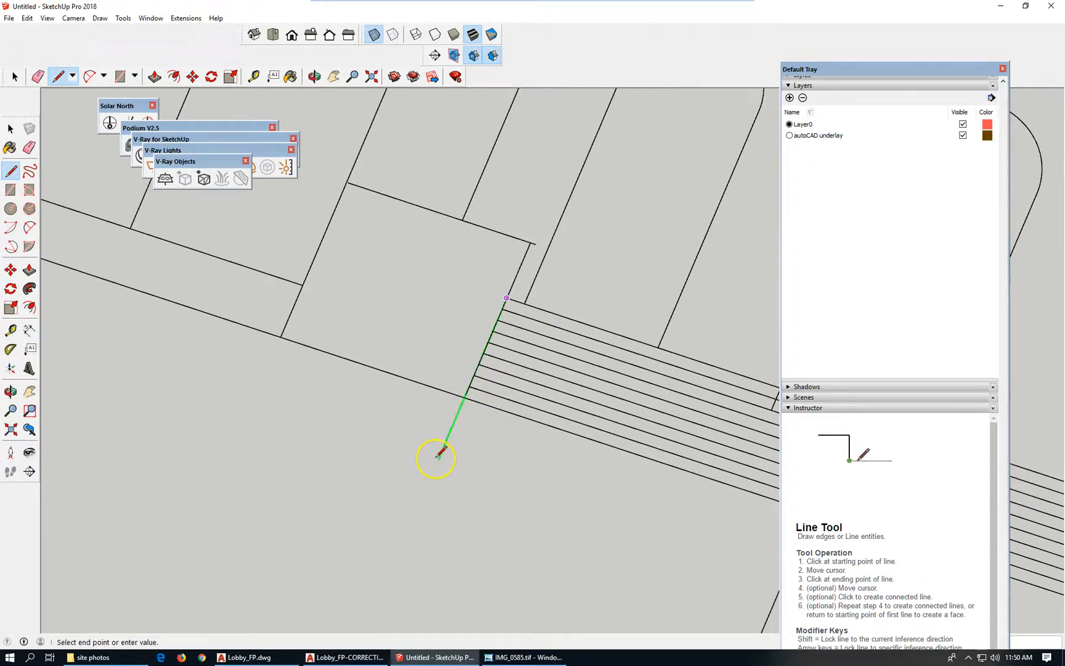
left_click(464, 397)
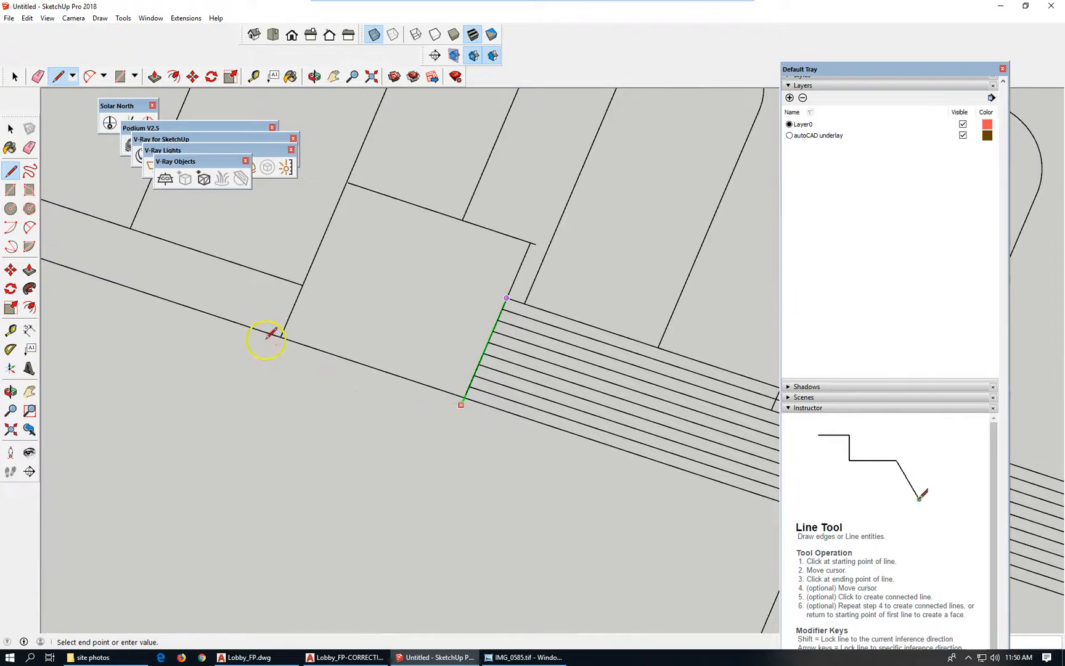
key("Escape")
left_click(11, 330)
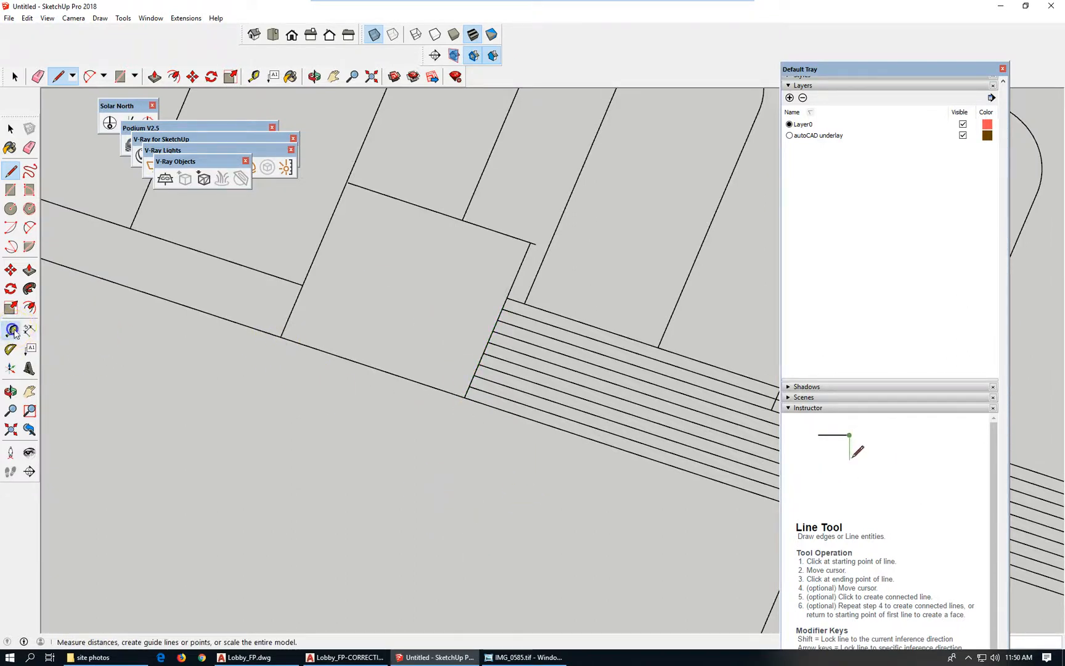
left_click(506, 298)
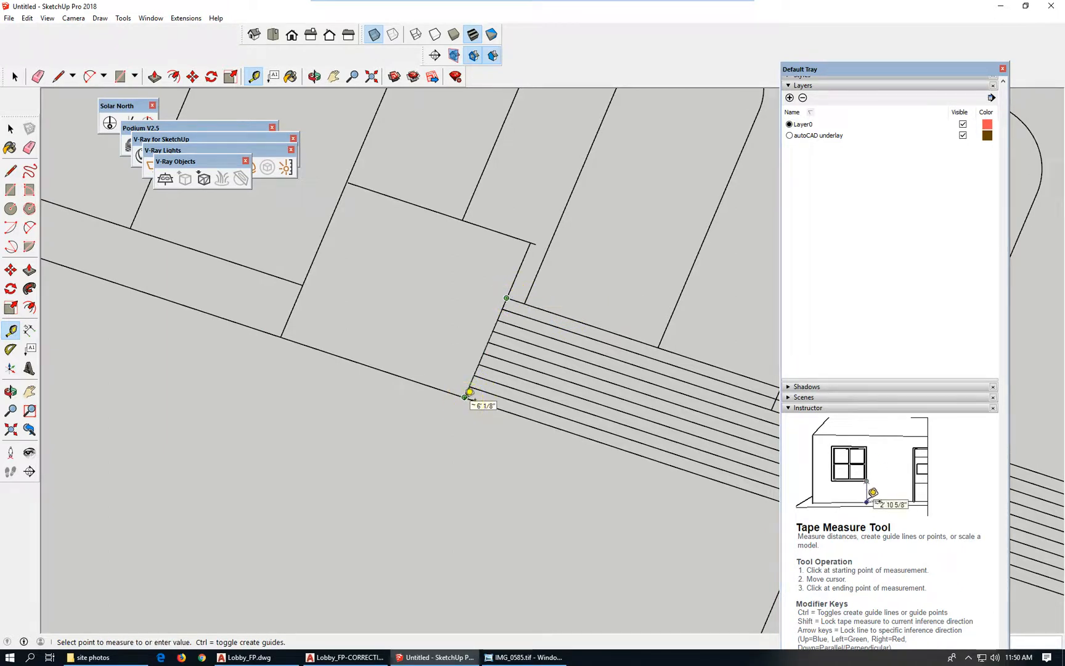
- Dimension the stairs' left end from upper to lower corner as 6' 1/8", offset beside the edge
left_click(11, 330)
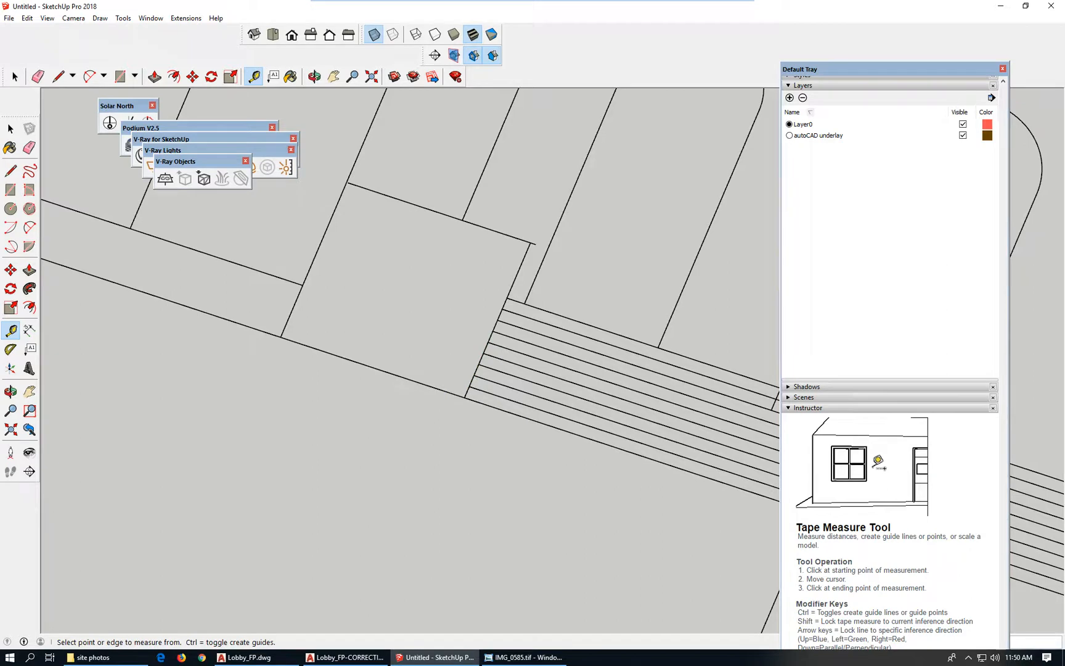
left_click(29, 331)
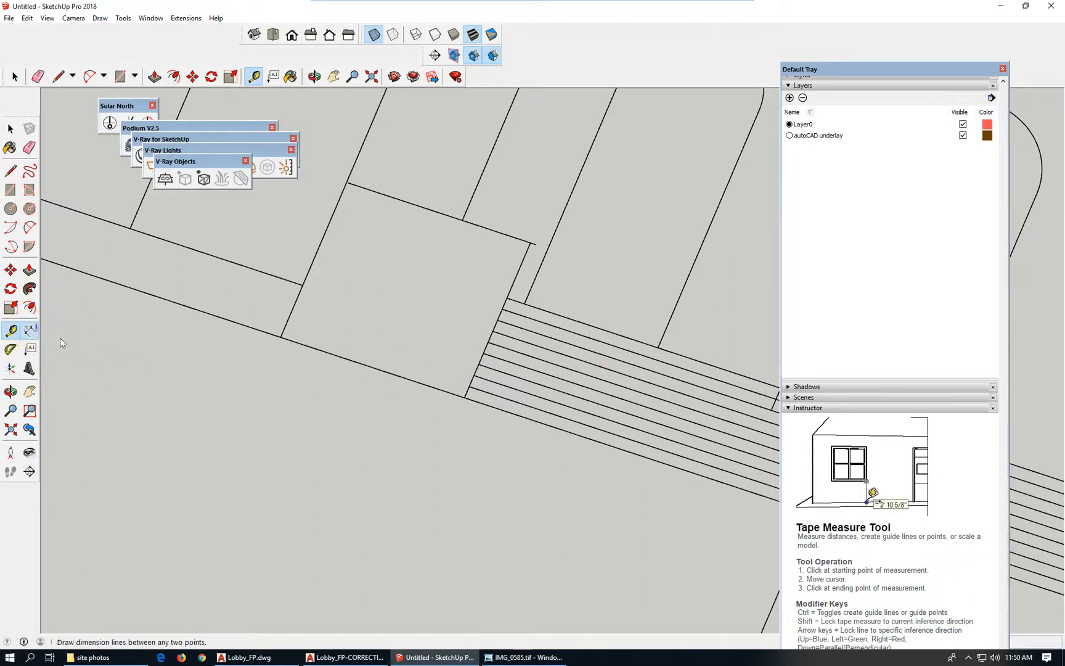
left_click(507, 298)
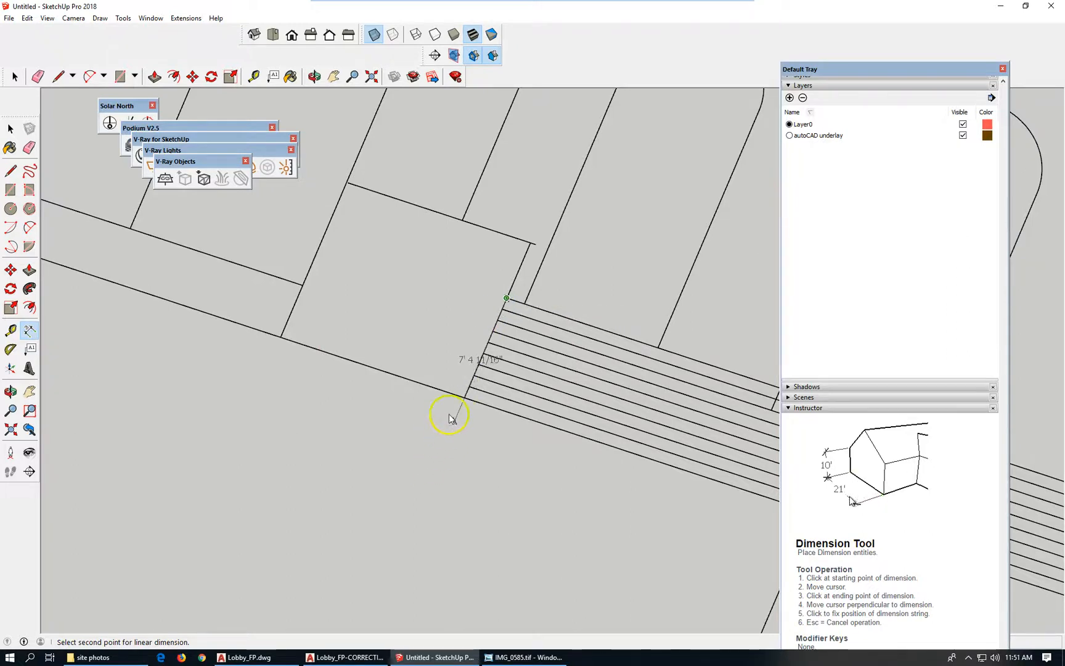
left_click(464, 401)
scroll(420, 368, "down", 2)
left_click(425, 368)
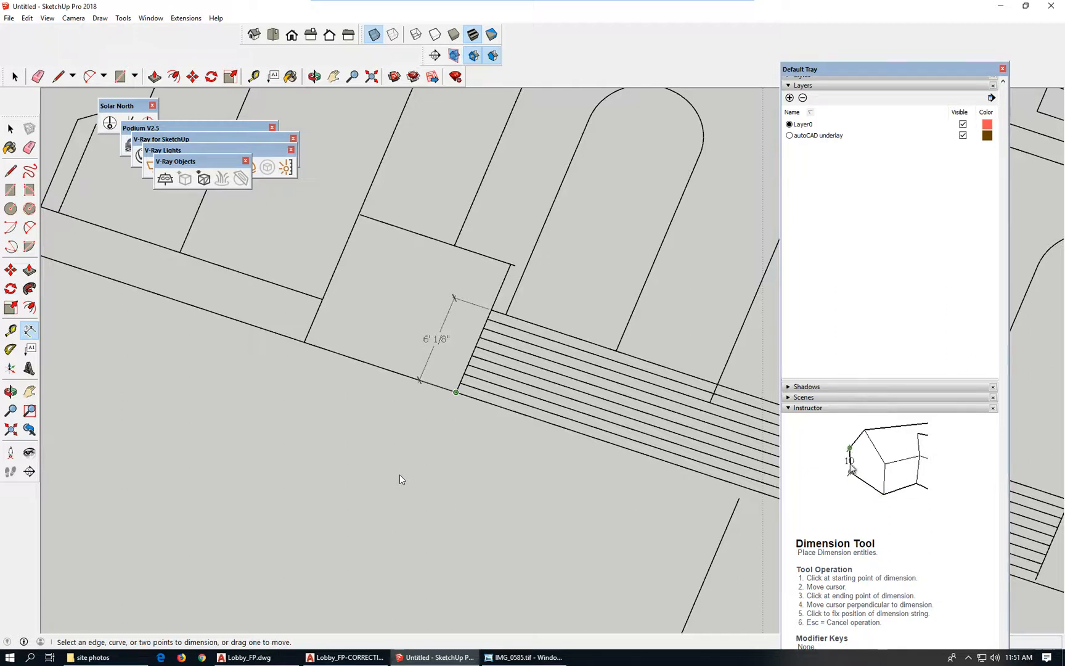
scroll(290, 322, "down", 2)
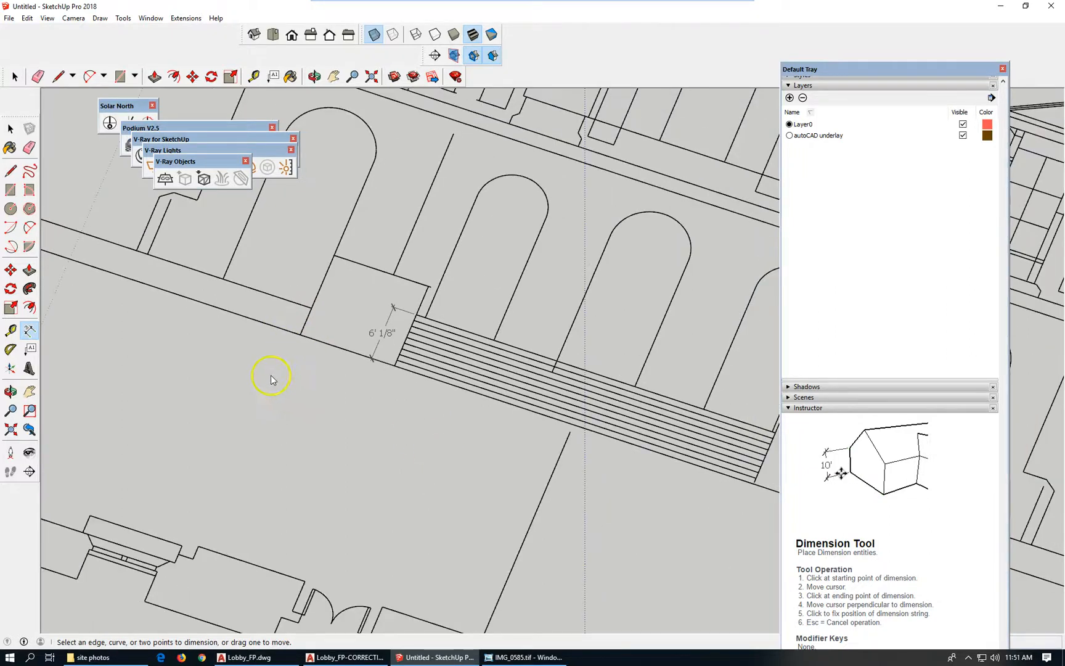
scroll(546, 367, "down", 3)
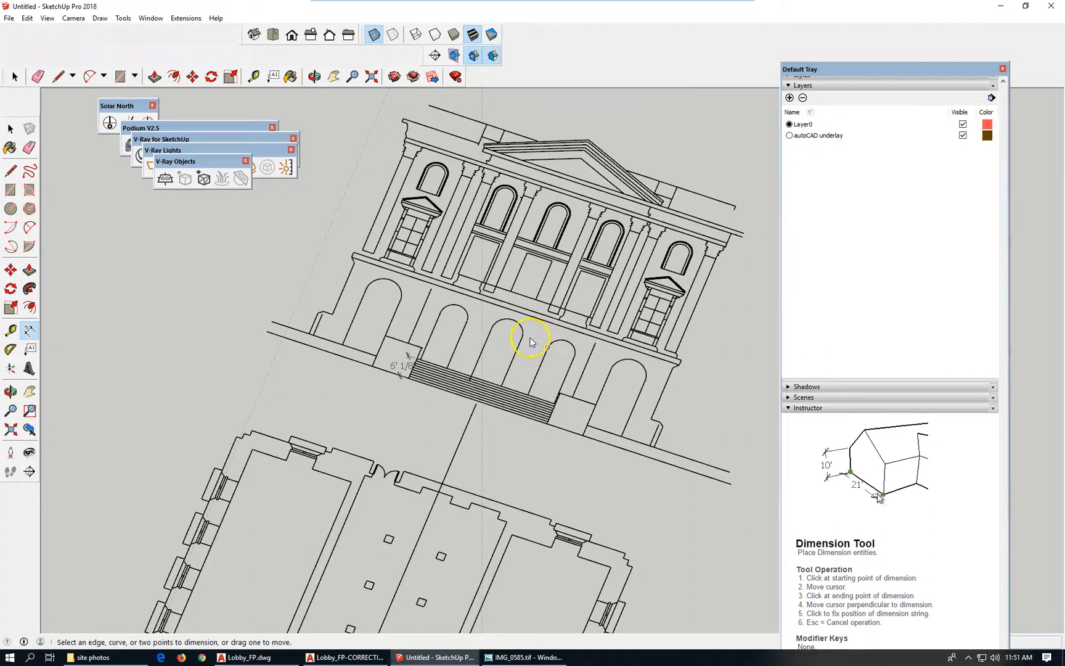
scroll(512, 379, "up", 2)
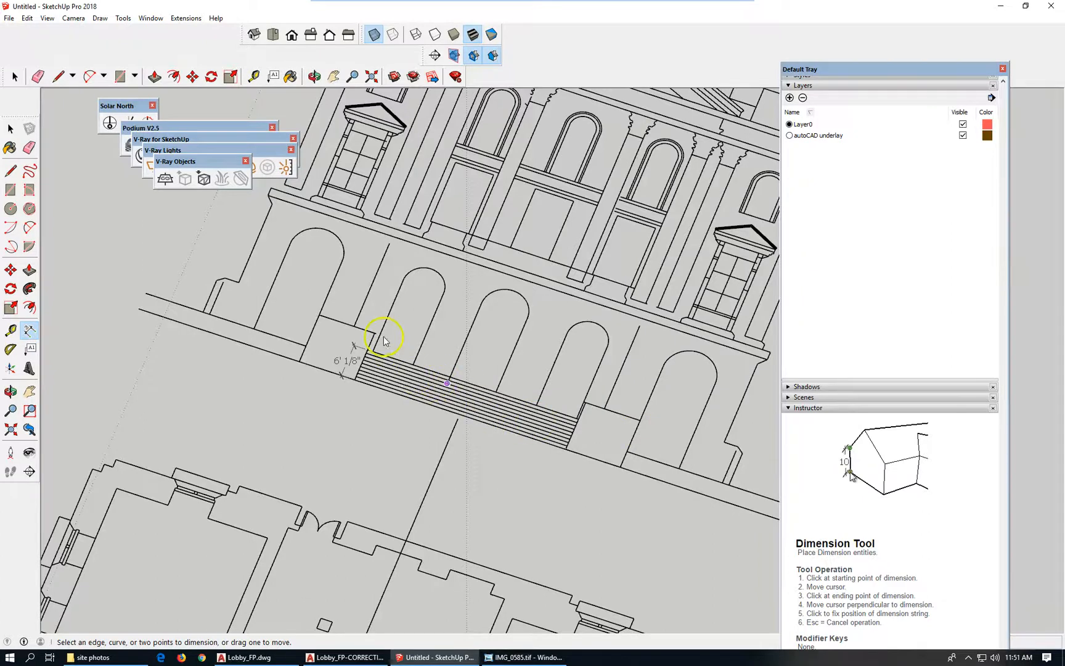
- Select all connected exterior wall geometry and combine it with Edit > Make Group
scroll(464, 399, "down", 8)
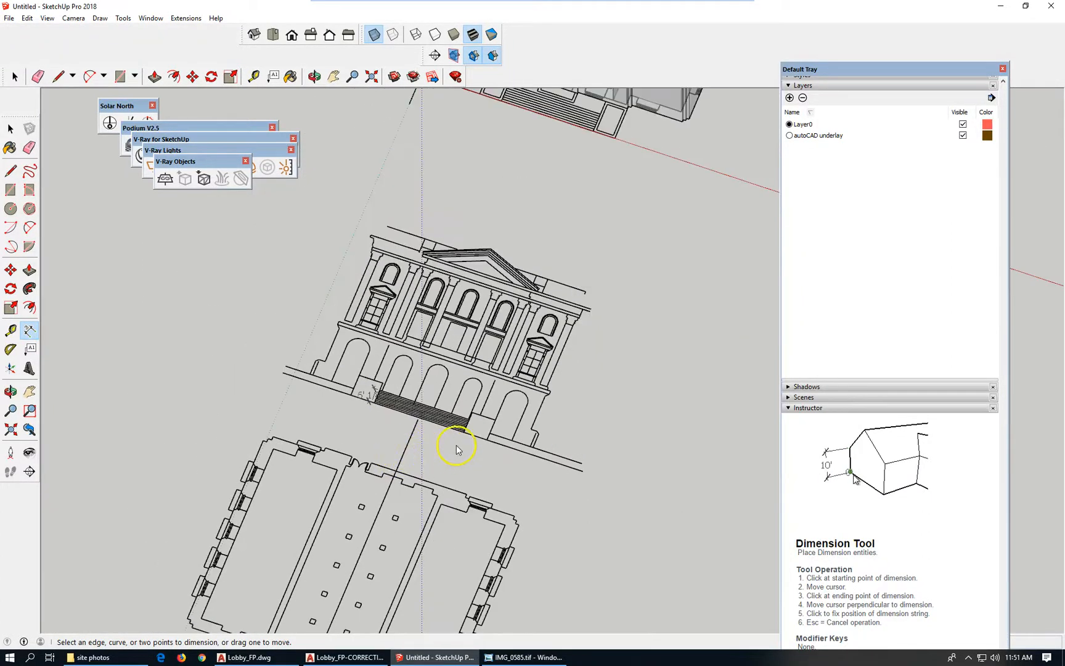
scroll(436, 448, "down", 2)
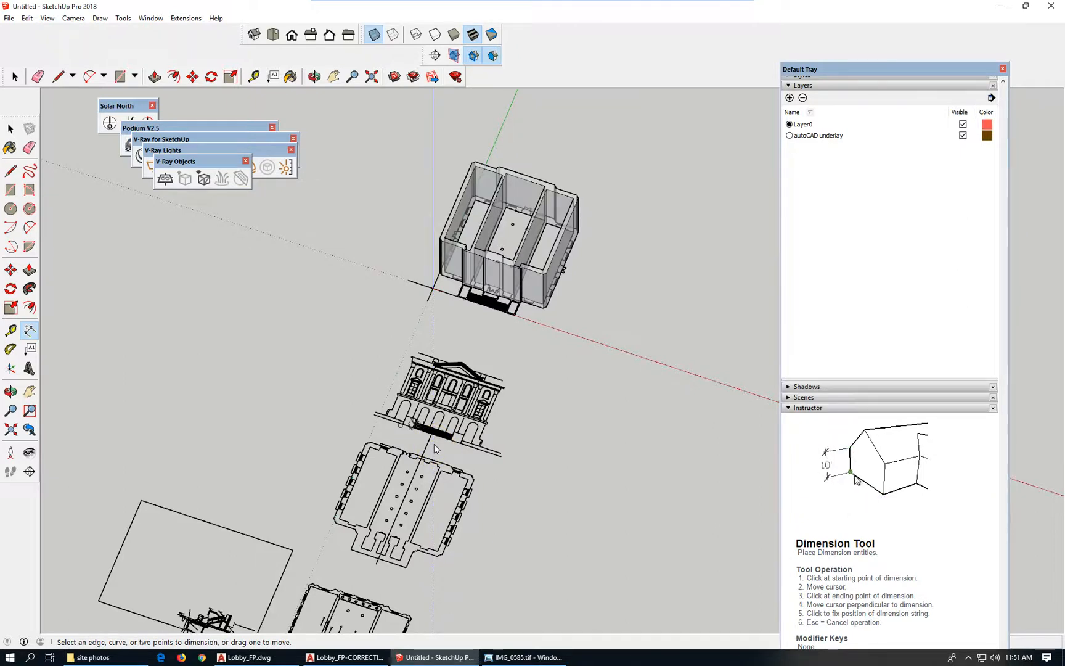
scroll(452, 440, "up", 2)
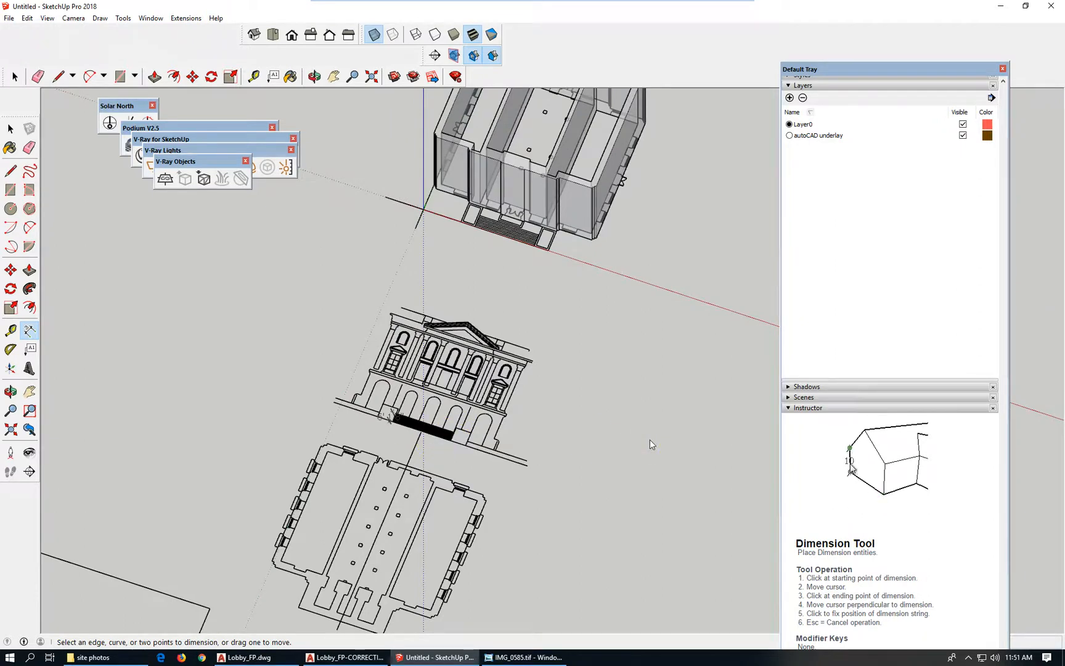
scroll(627, 219, "down", 3)
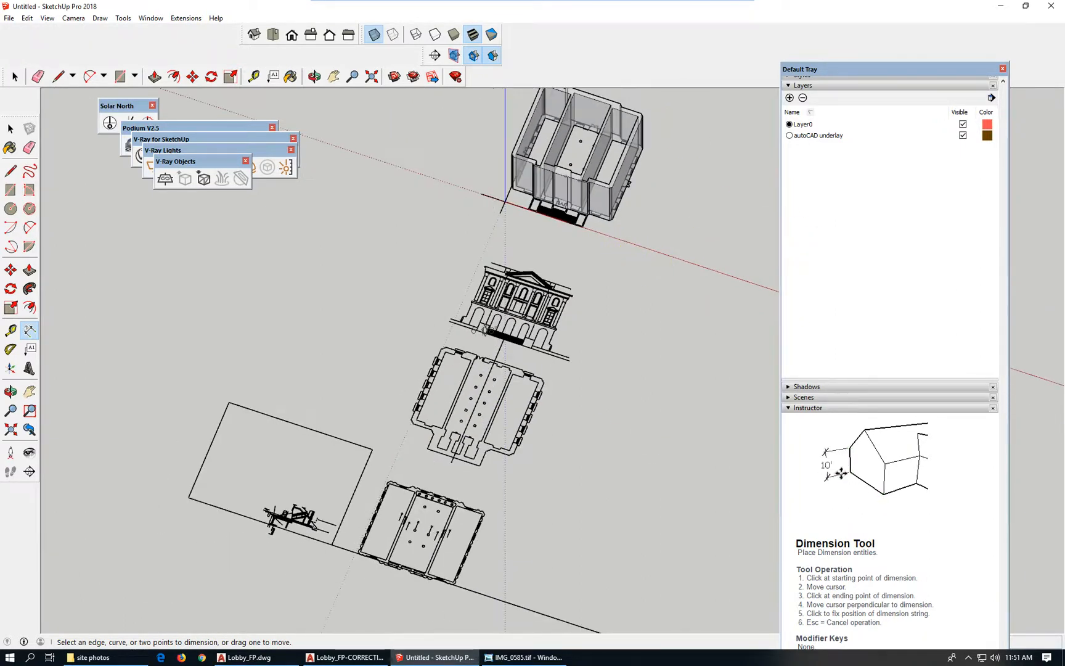
key("space")
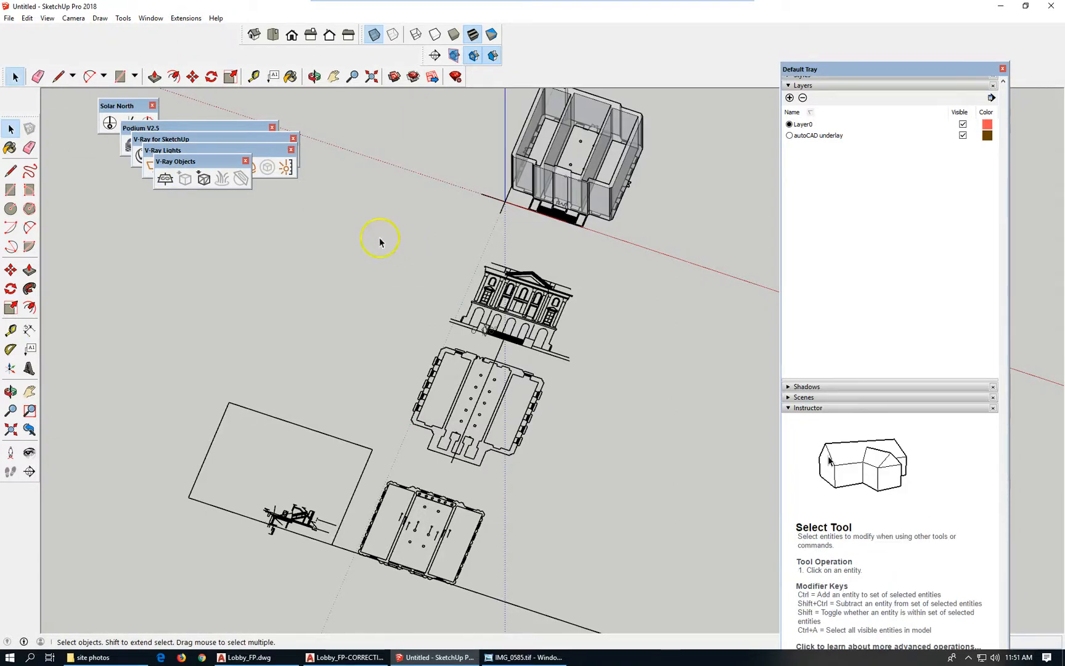
scroll(311, 475, "down", 3)
scroll(513, 284, "up", 4)
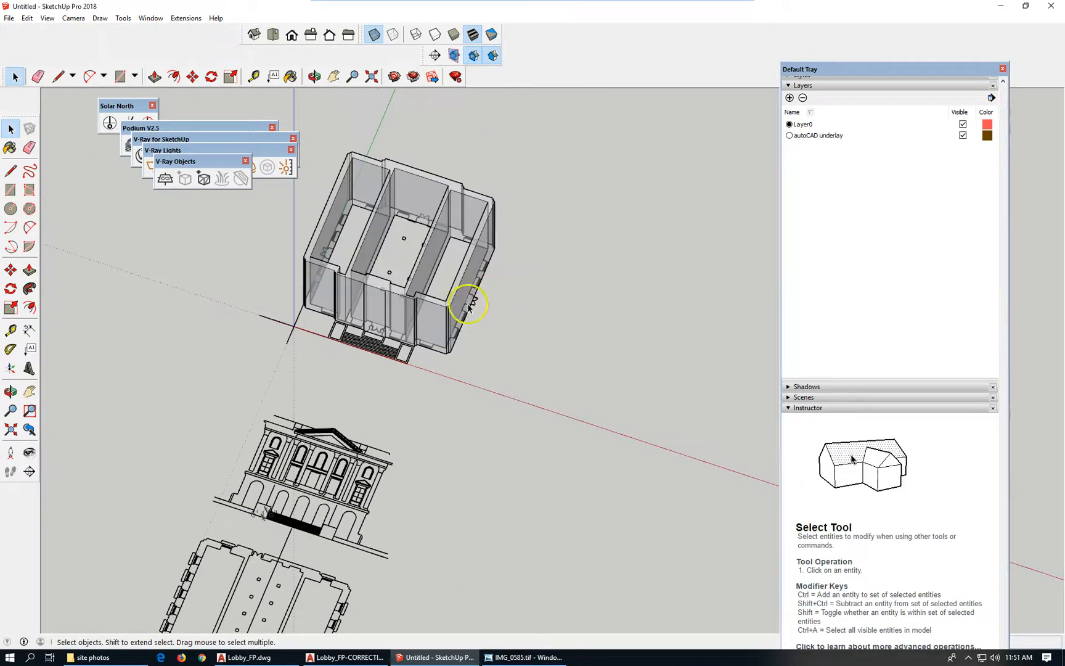
left_click(434, 312)
double_click(434, 312)
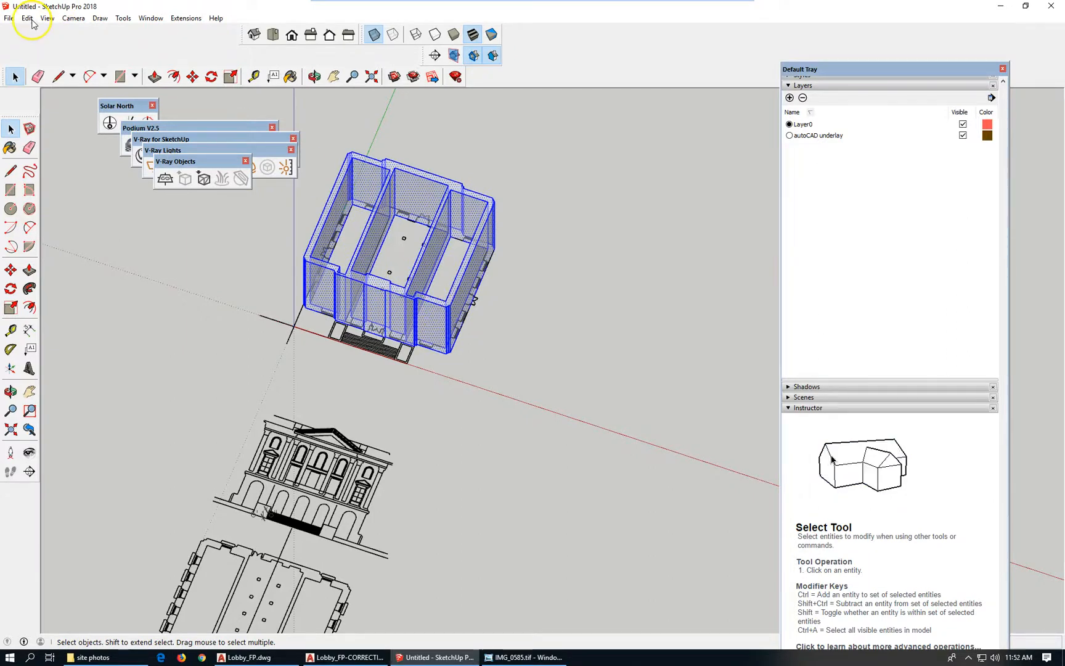
left_click(27, 18)
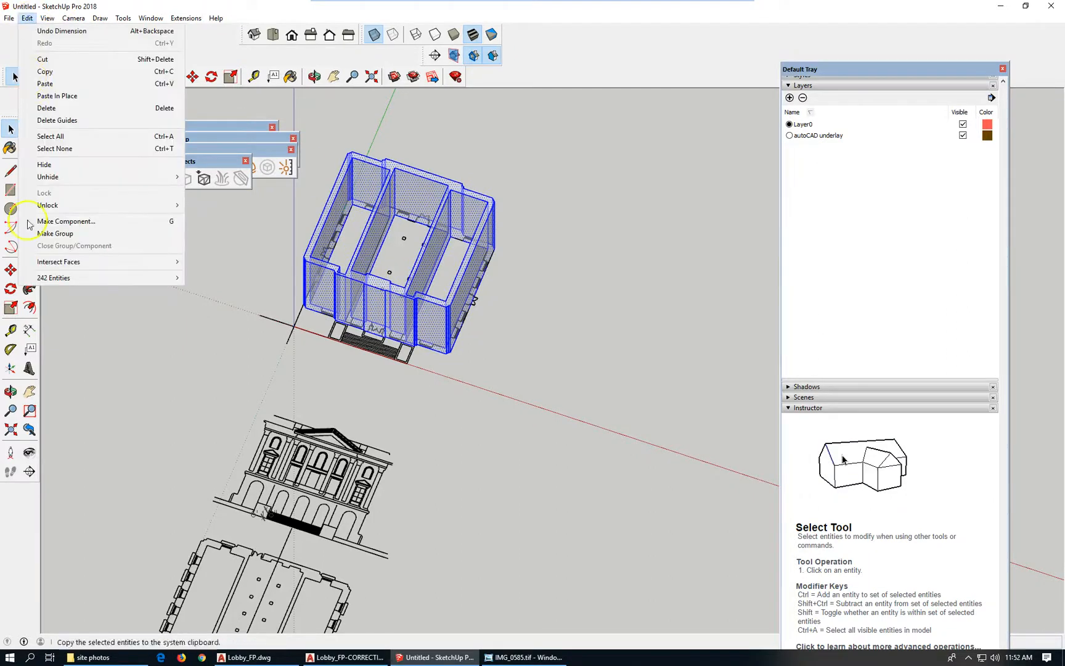
left_click(152, 238)
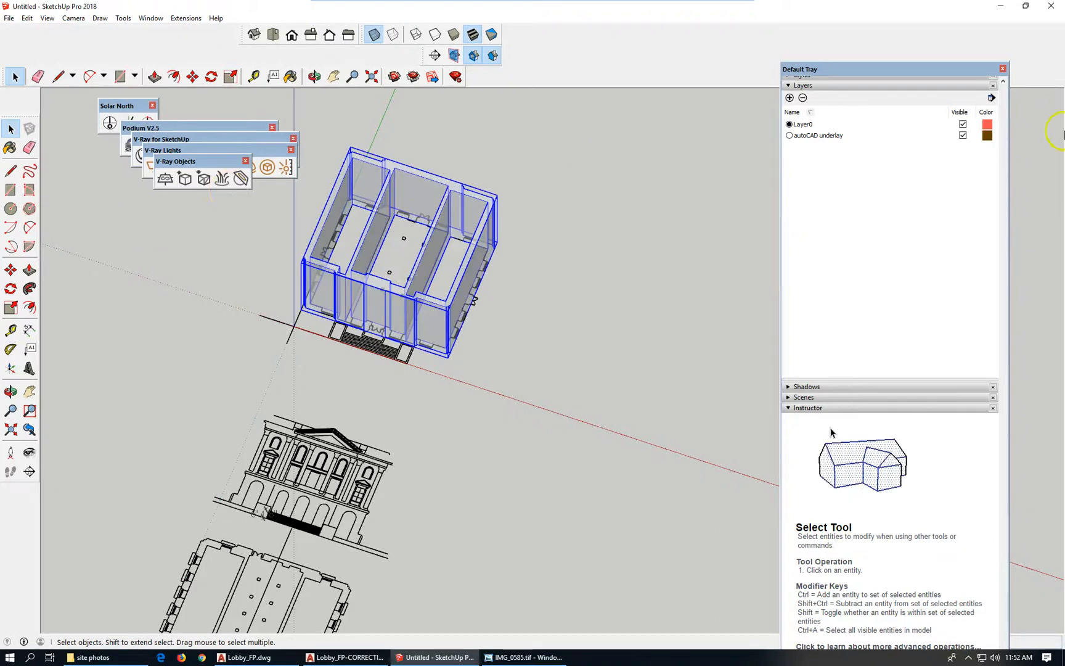
- Add Layer1 in the Layers panel and rename it 'WALLS, exterior', correcting a typo
left_click(790, 98)
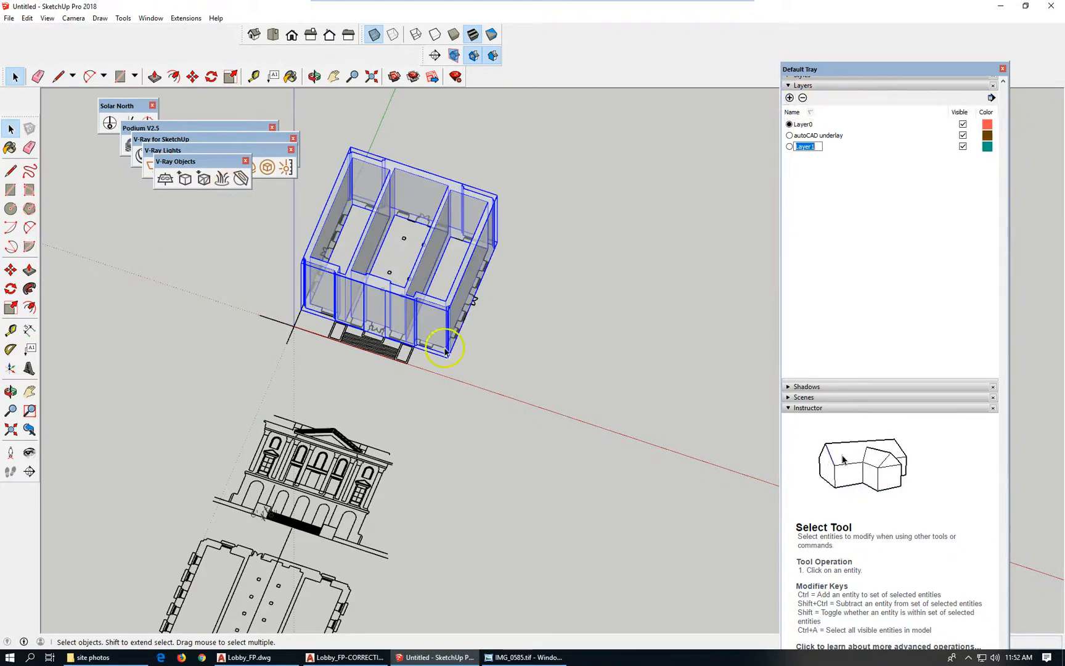
type("WALLS")
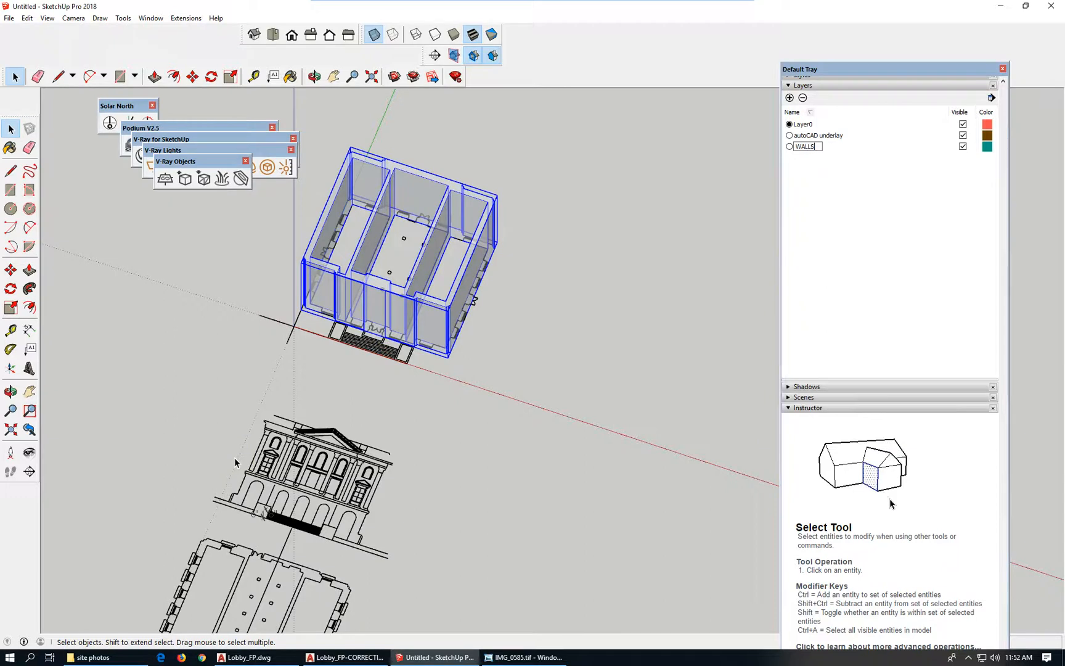
type(", exteiro")
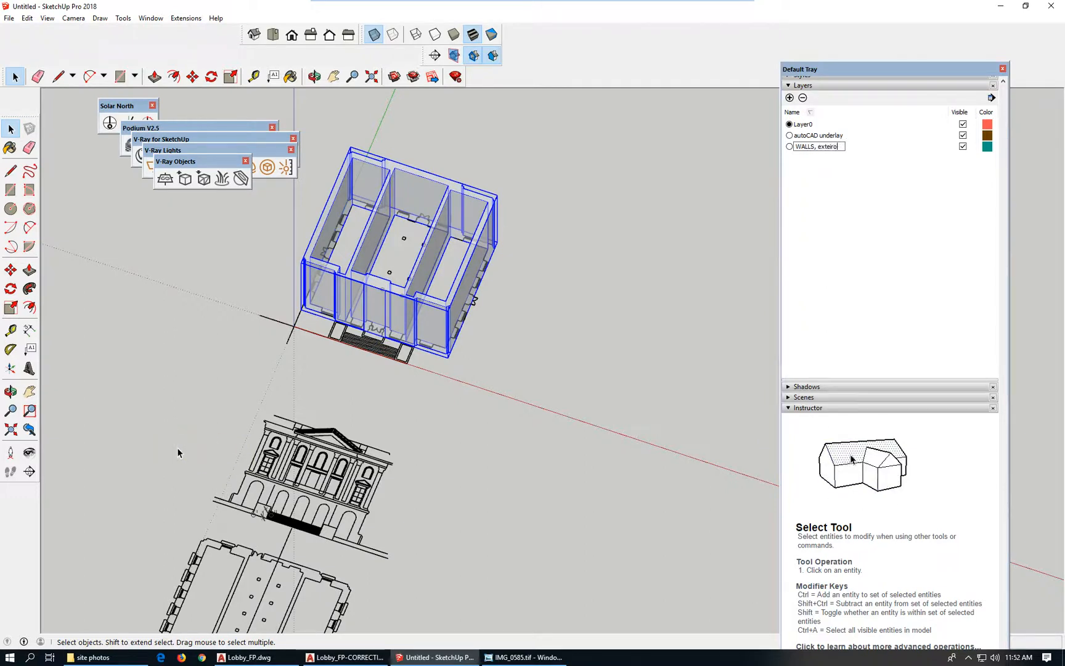
type("er")
key("BackSpace")
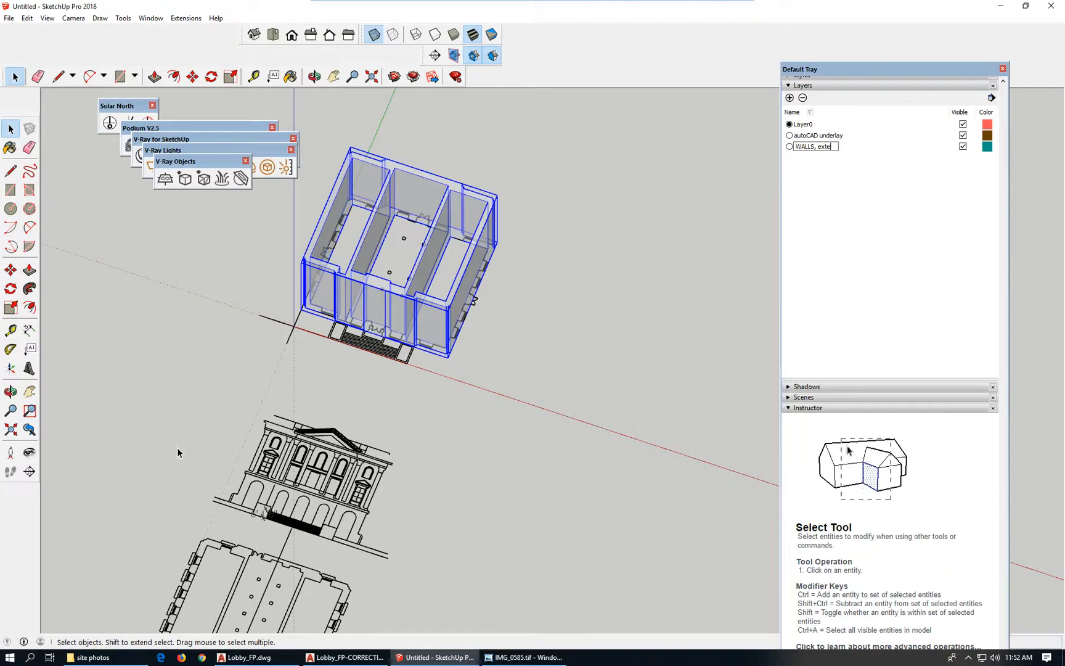
type("rior")
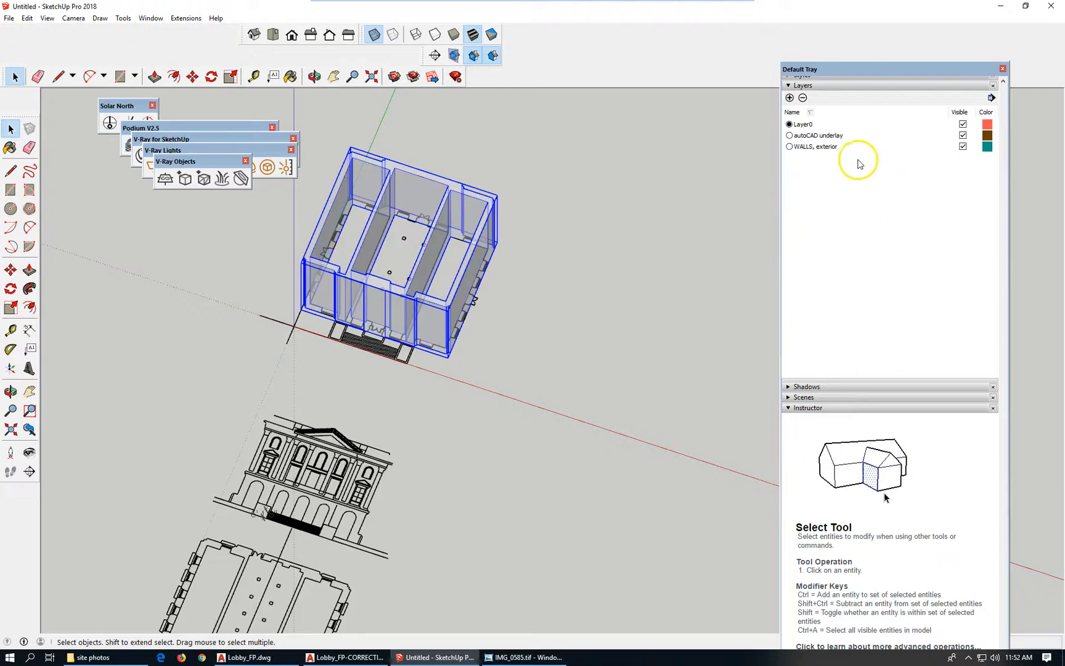
- Set the wall-shell group's layer to 'WALLS, exterior' in Entity Info, then deselect it
left_click(476, 198)
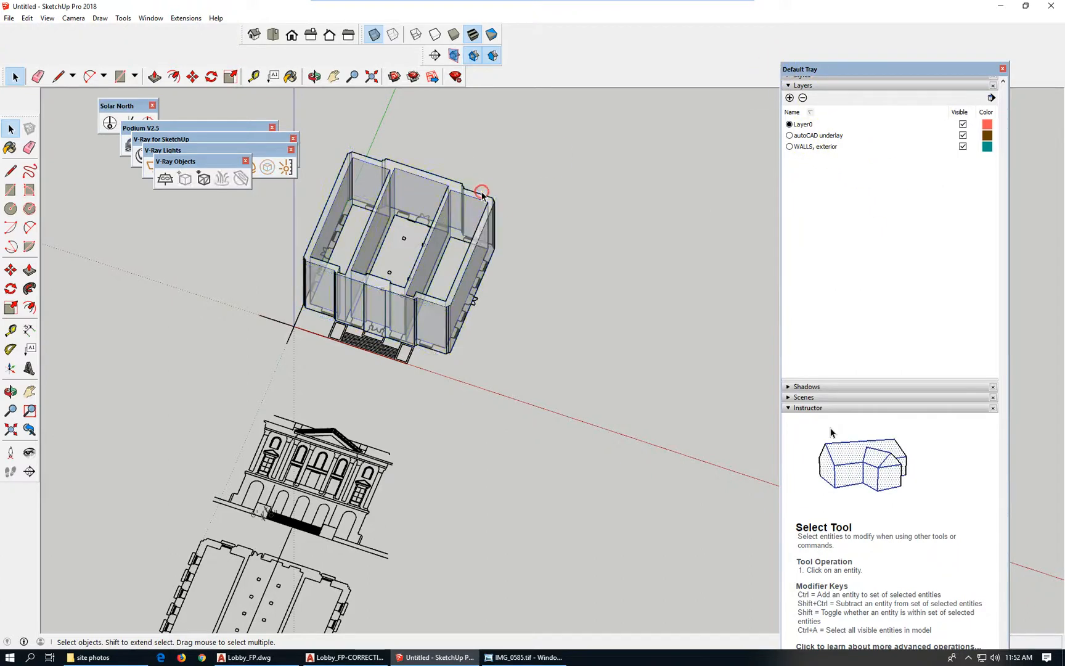
left_click(487, 202)
right_click(488, 203)
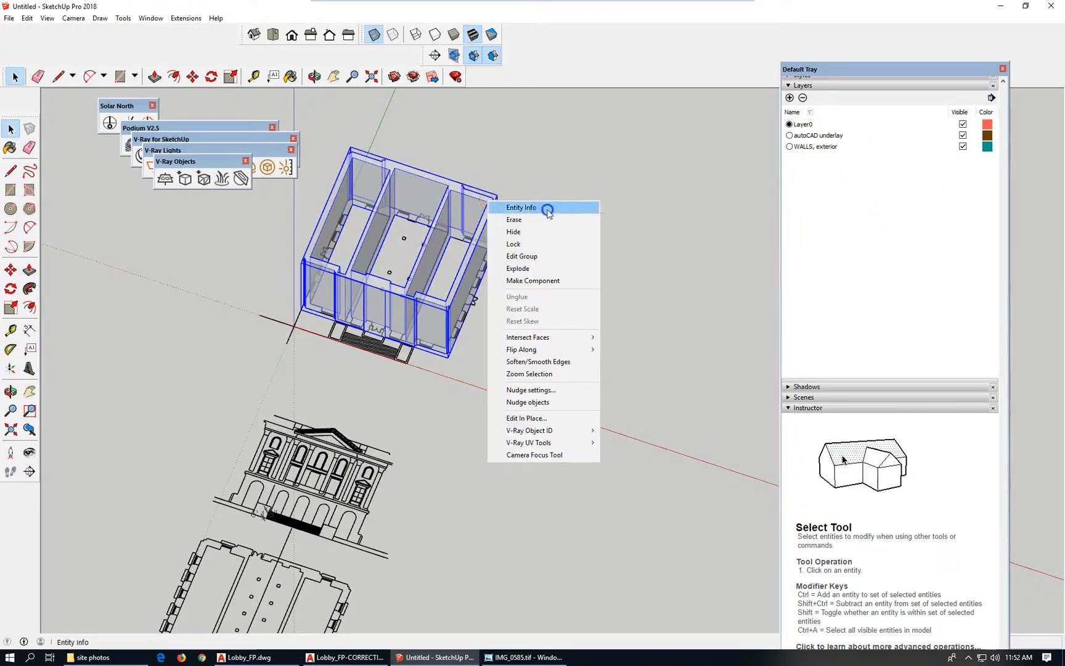
left_click(527, 208)
left_click(914, 111)
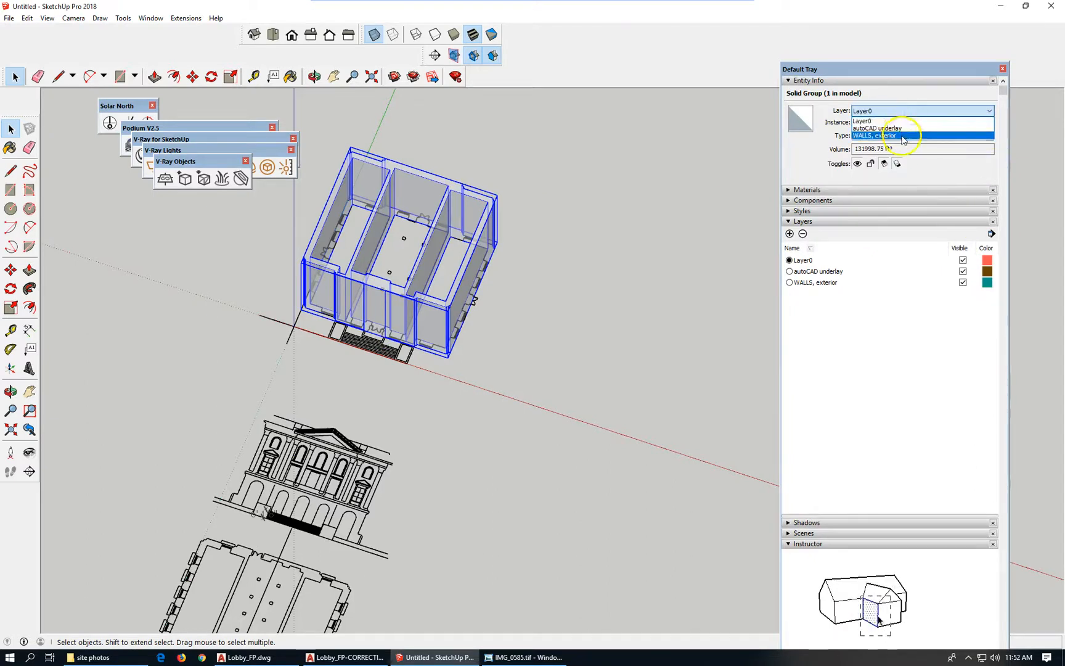
left_click(903, 136)
left_click(530, 363)
middle_click_drag(542, 336, 507, 369)
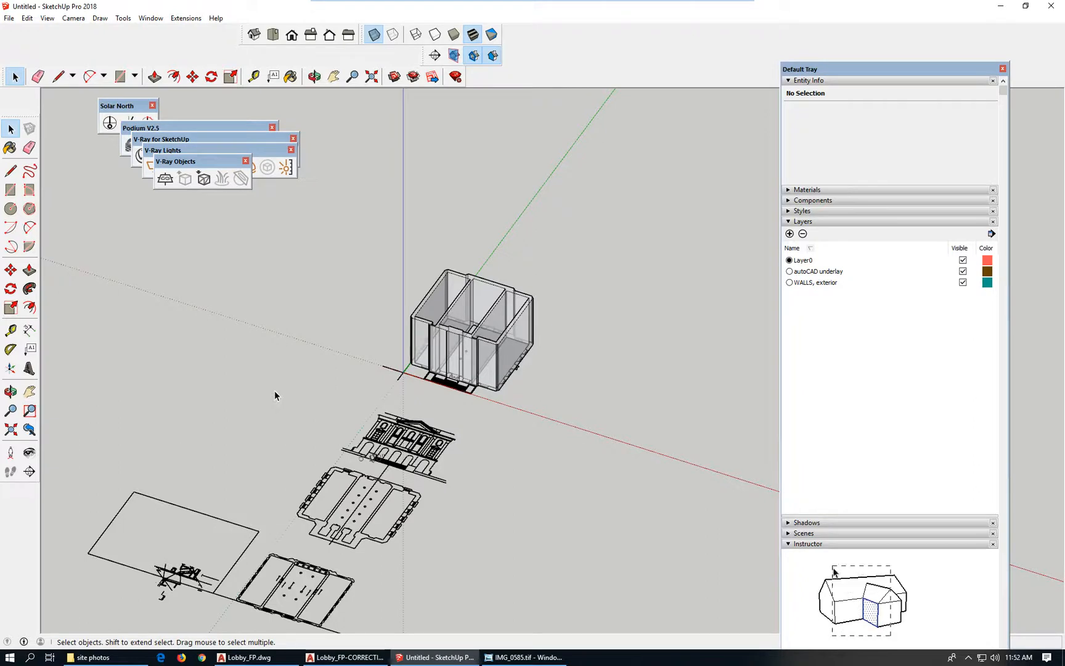
- Orbit and zoom around the grouped wall shell and facade drawing to inspect them closely
left_click(299, 368)
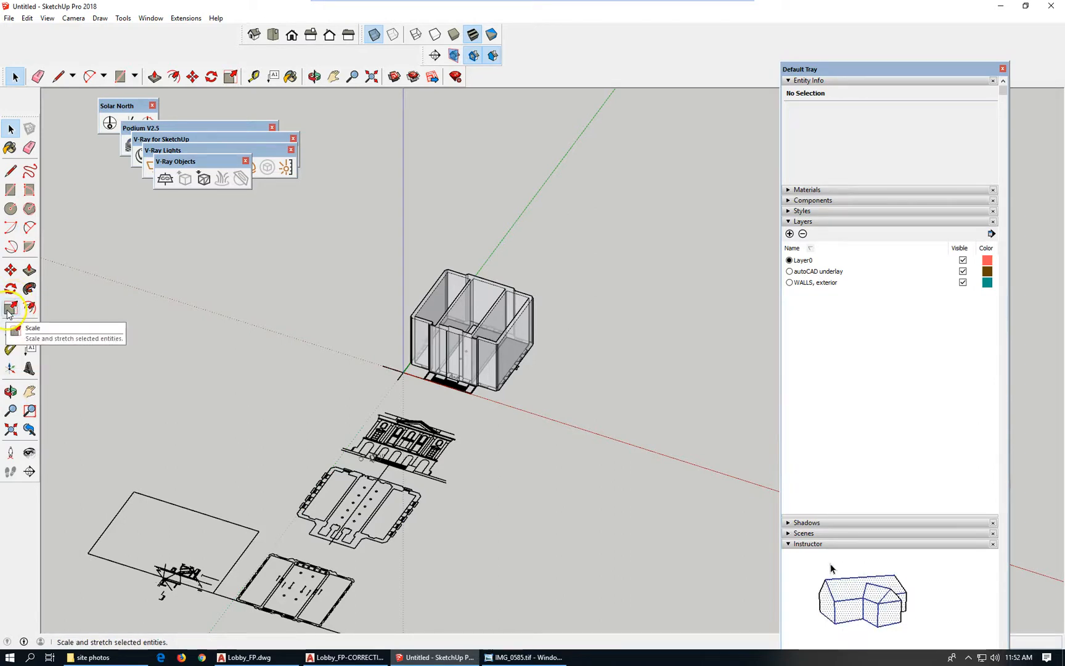
scroll(481, 345, "up", 5)
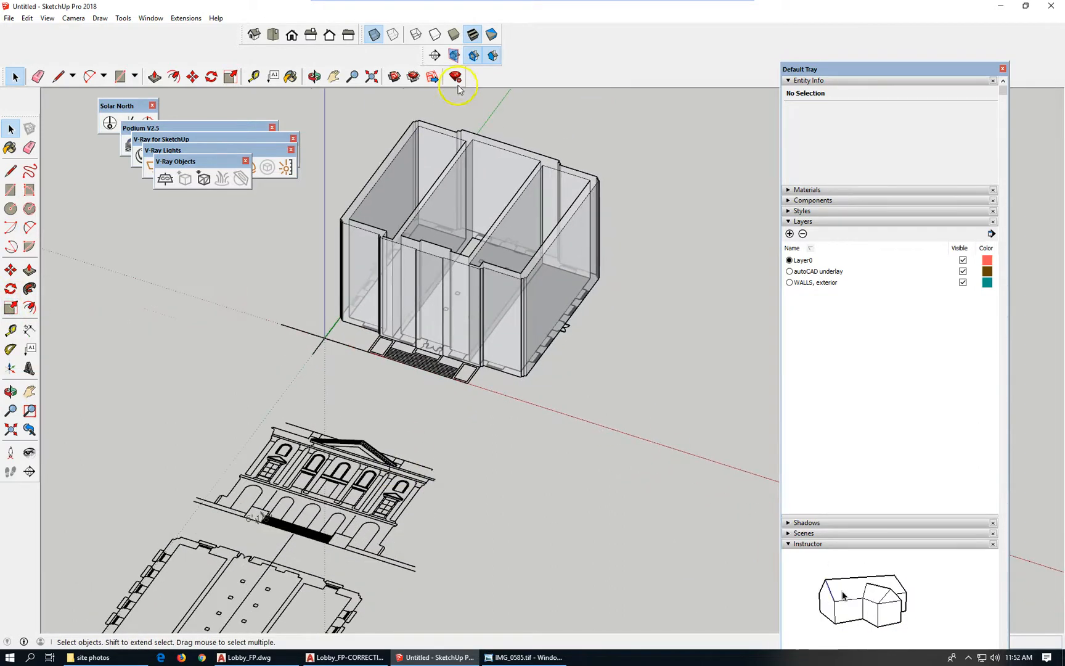
middle_click_drag(401, 339, 511, 261)
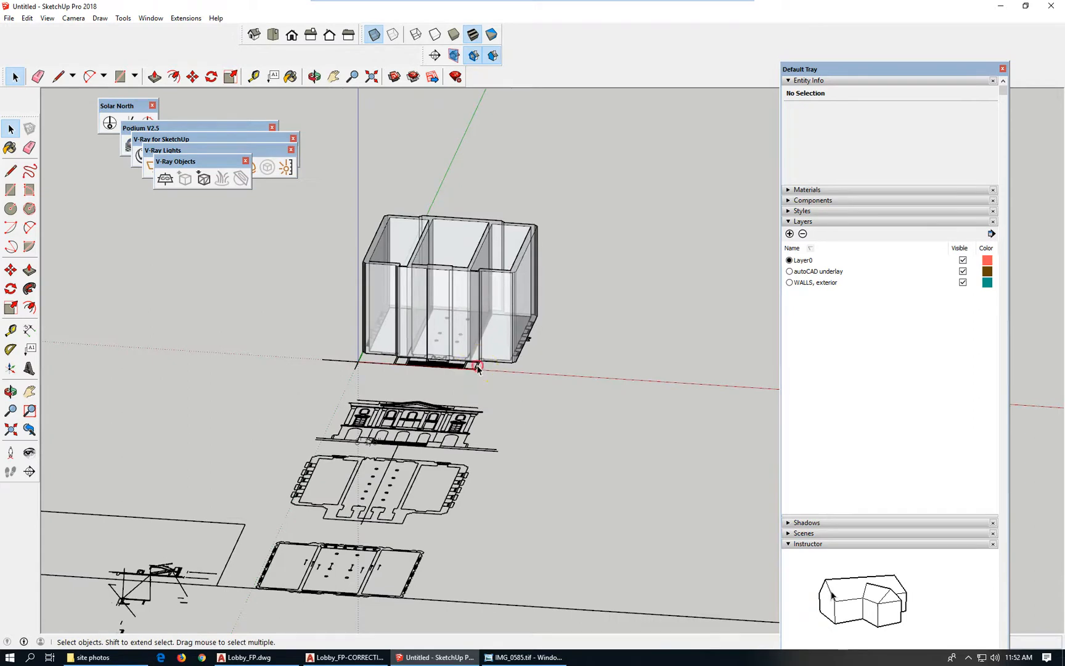
middle_click_drag(474, 363, 431, 515)
scroll(620, 179, "down", 3)
middle_click_drag(543, 398, 483, 573)
scroll(440, 502, "up", 5)
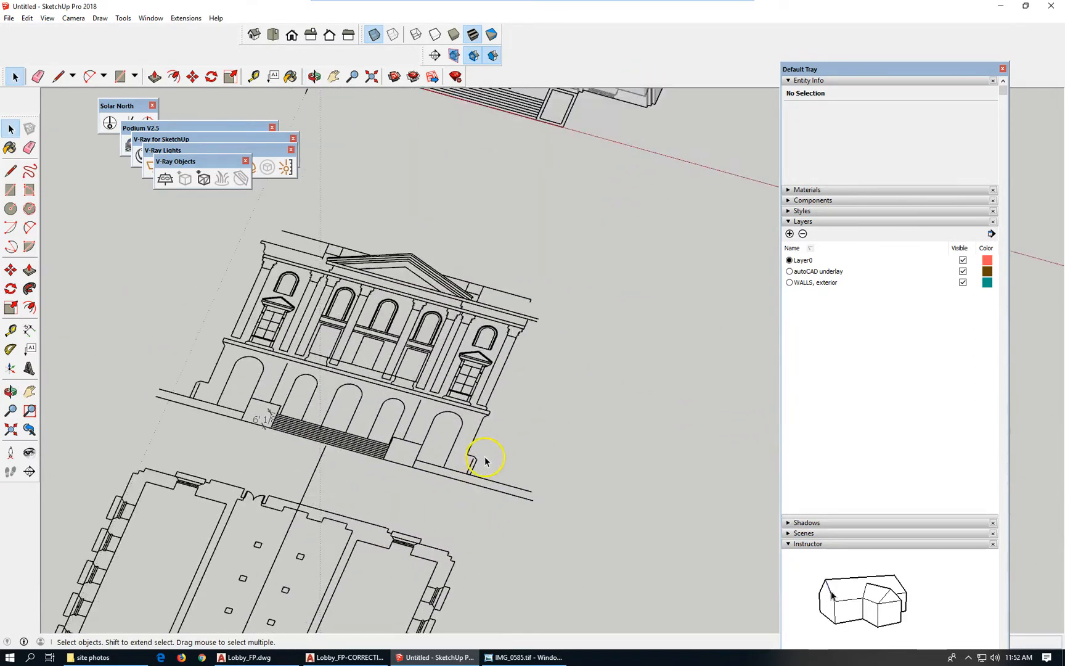
scroll(486, 460, "up", 2)
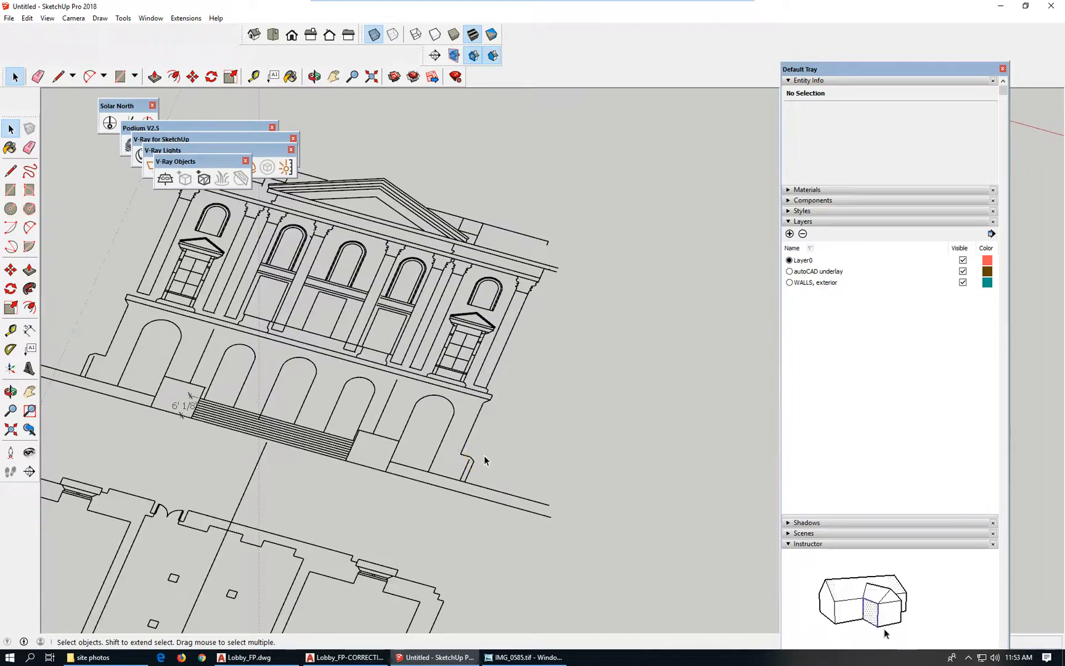
scroll(485, 460, "down", 4)
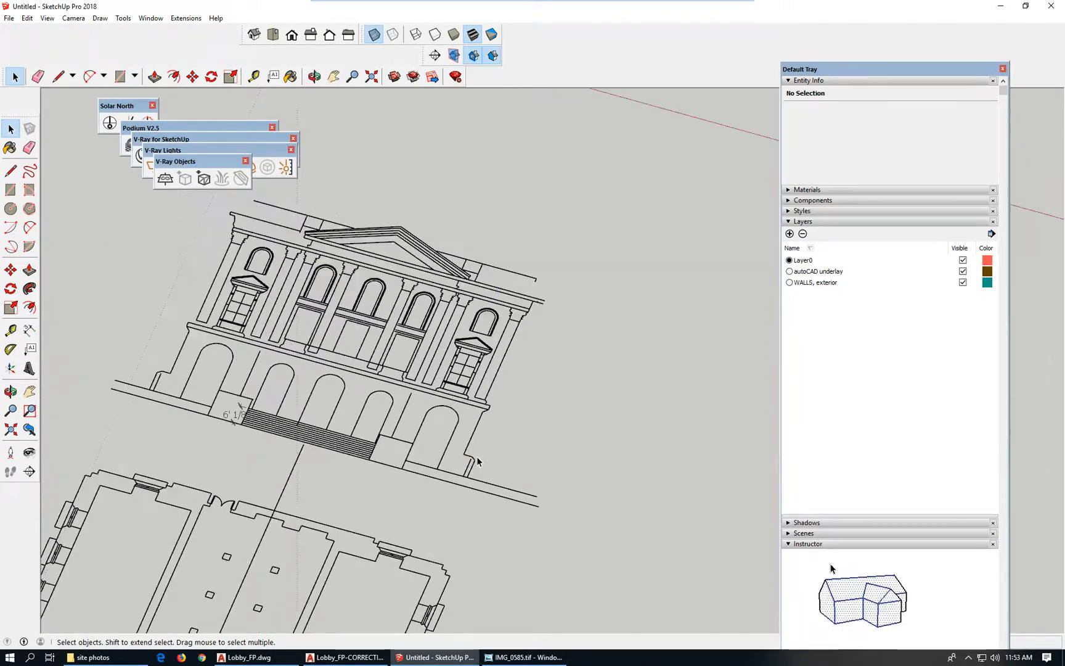
scroll(338, 341, "down", 2)
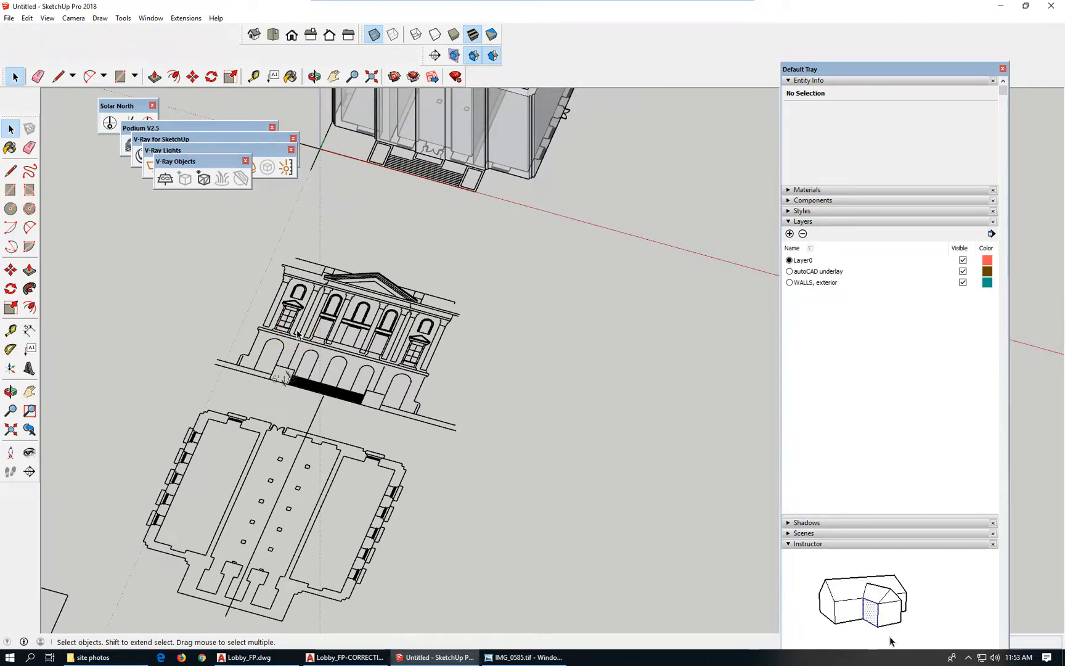
scroll(340, 493, "down", 2)
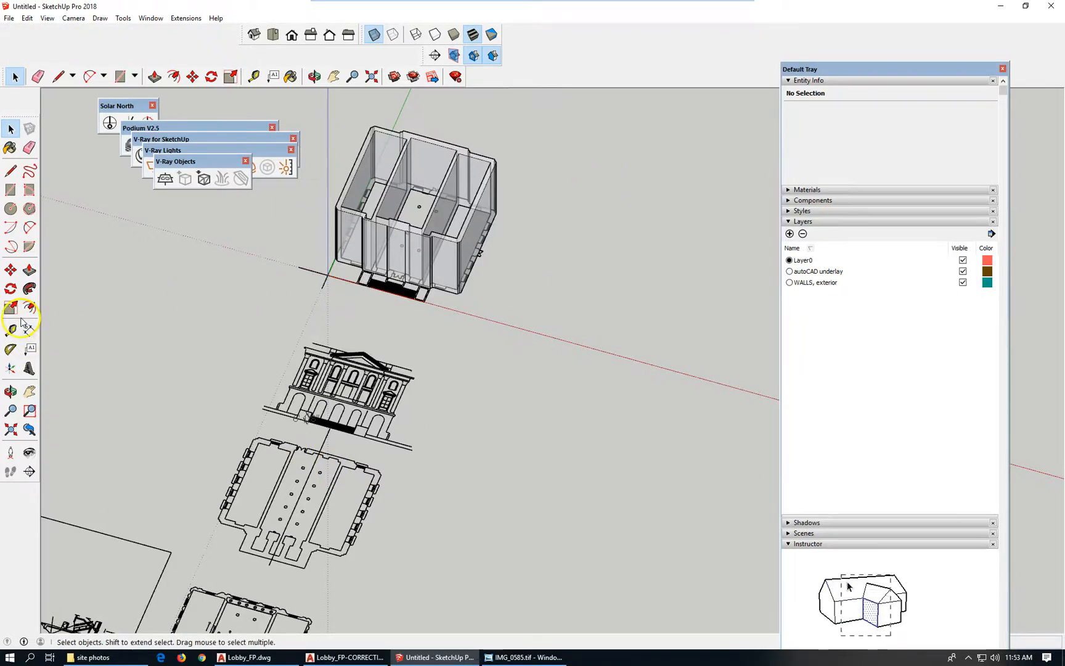
left_click(124, 18)
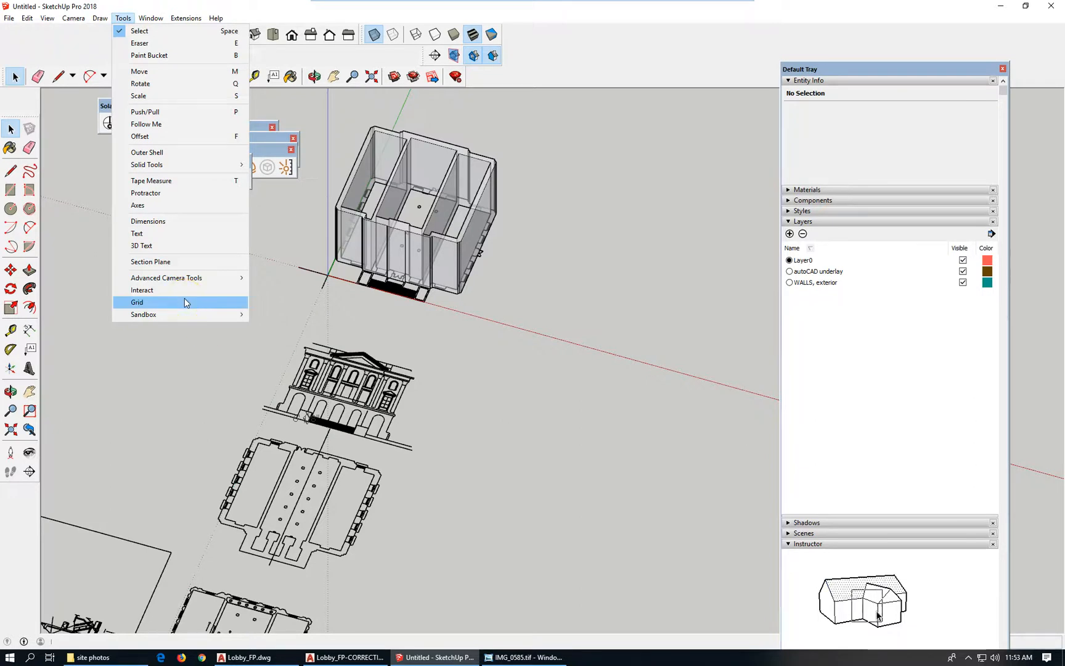
- Place horizontal section plane Section 1 on the ground, select it, and start moving it
left_click(162, 261)
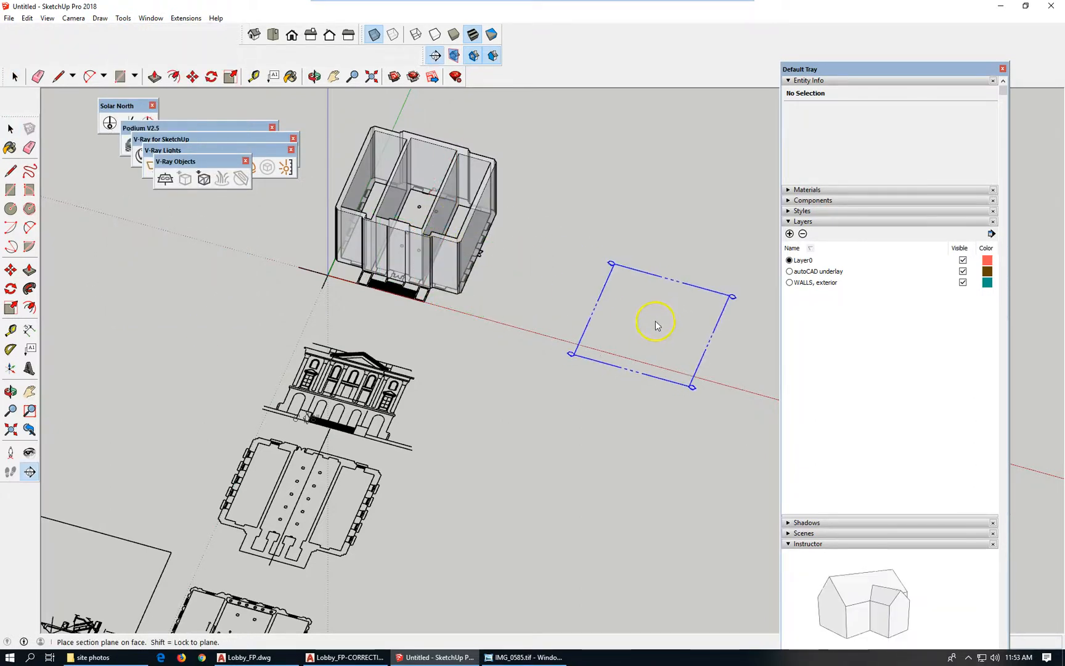
left_click(555, 283)
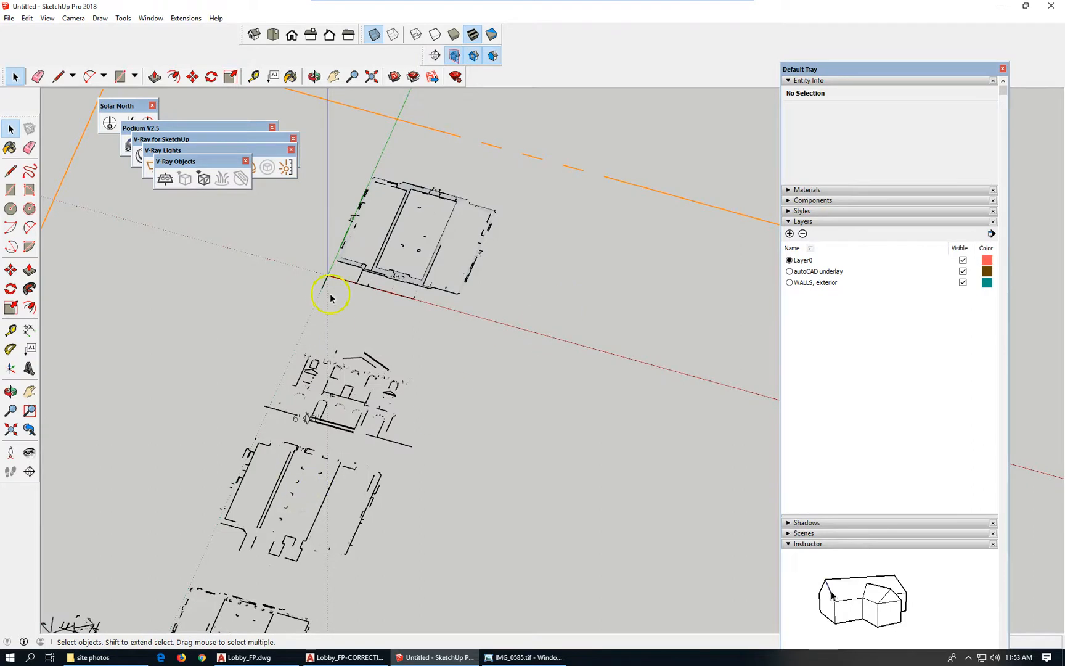
scroll(329, 299, "down", 4)
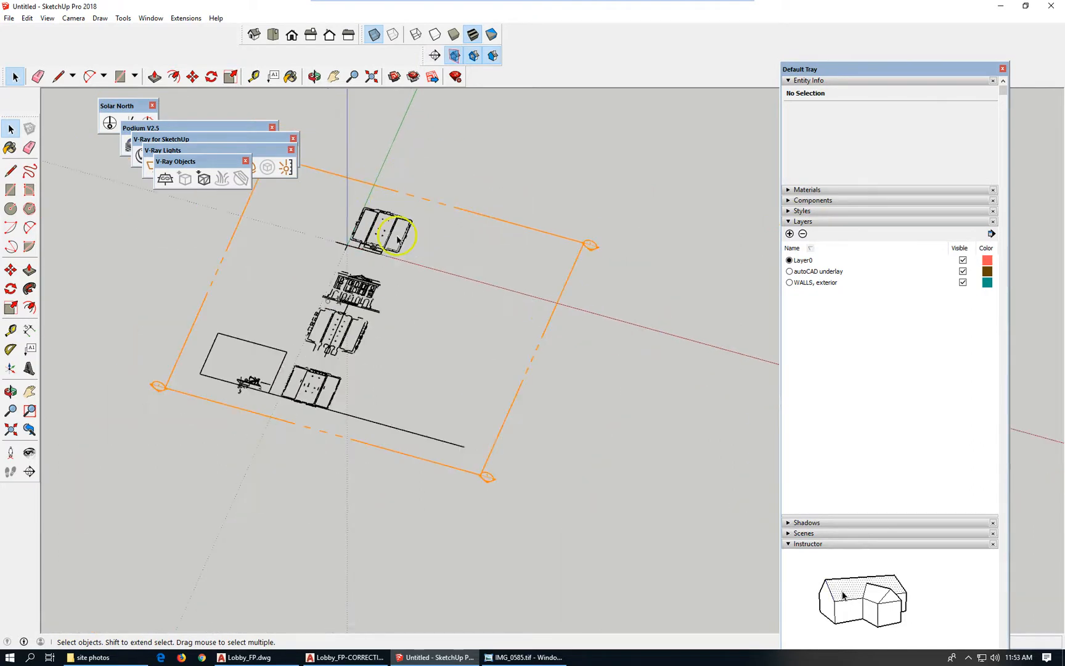
left_click(533, 359)
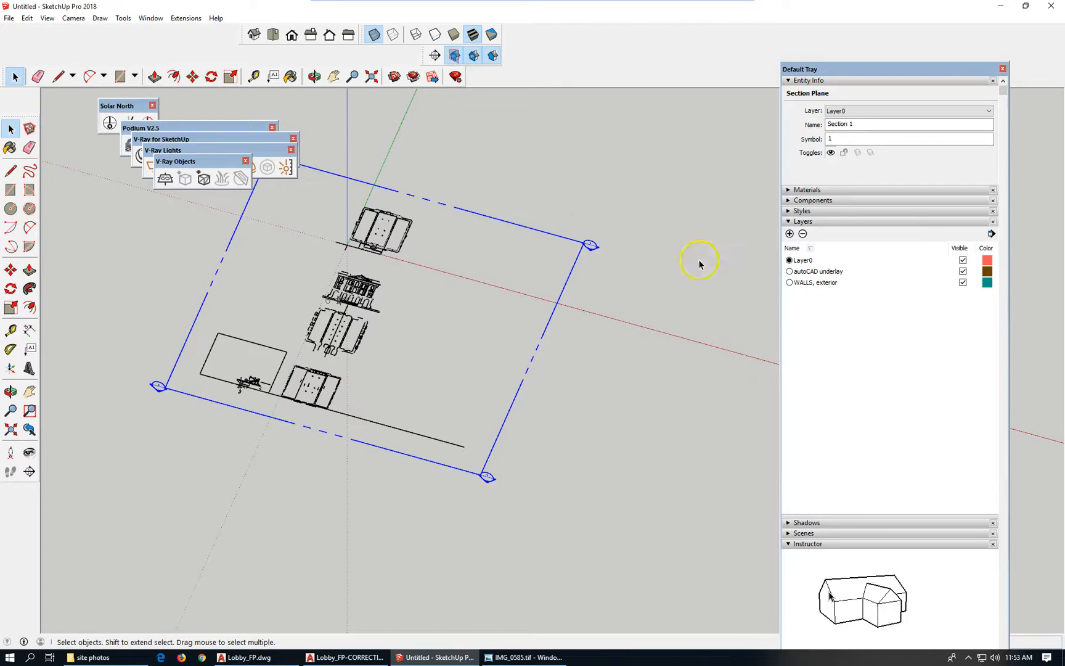
left_click(570, 271)
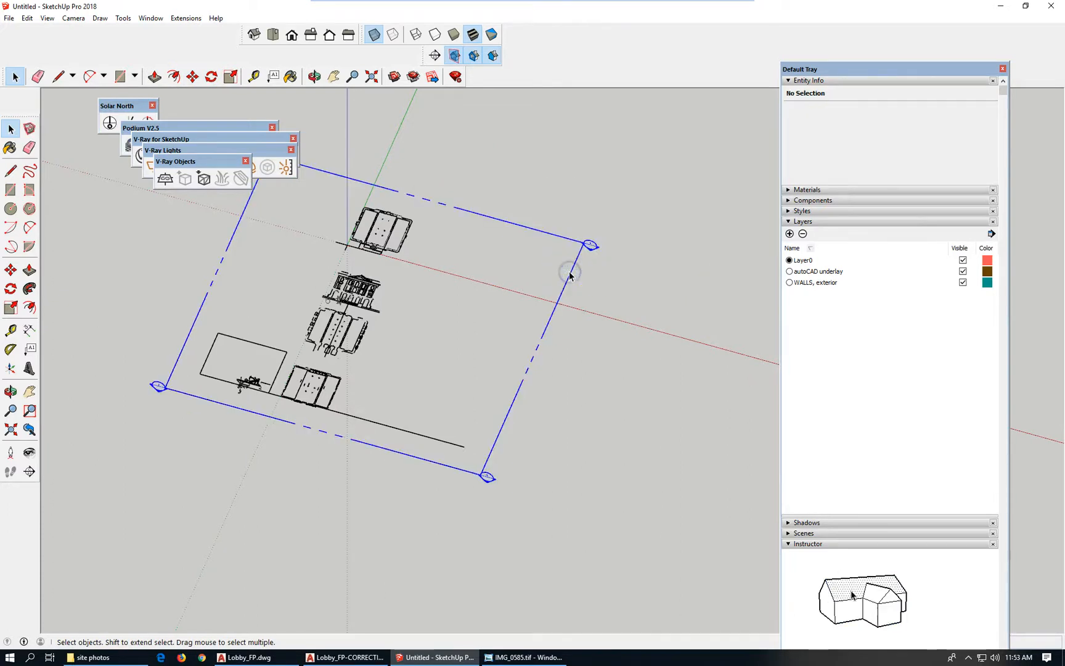
left_click(570, 274)
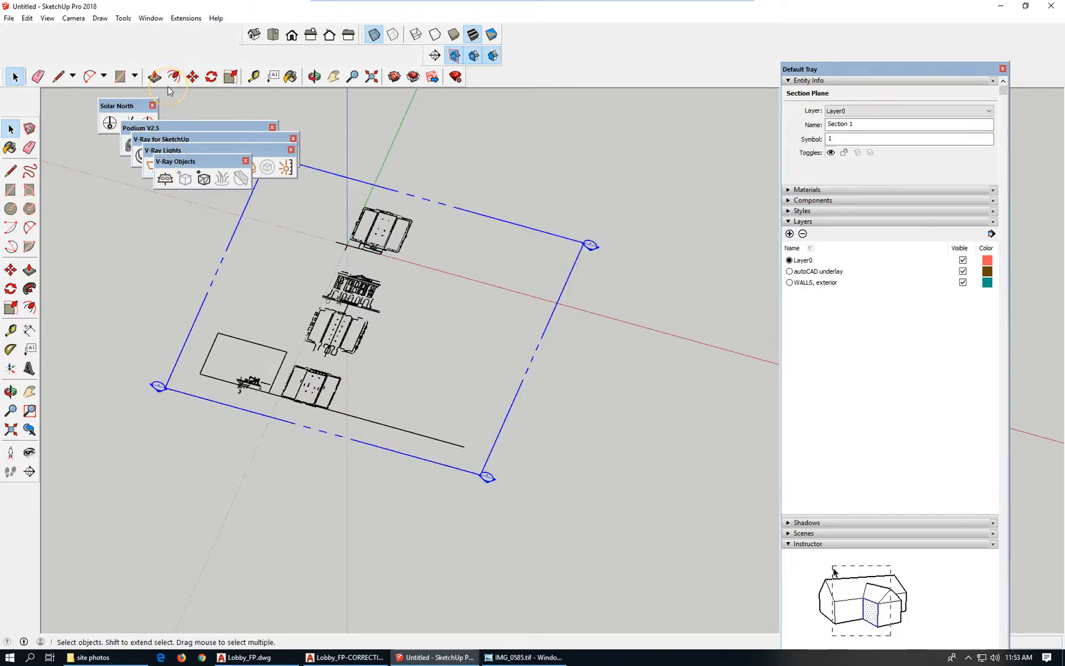
left_click(193, 78)
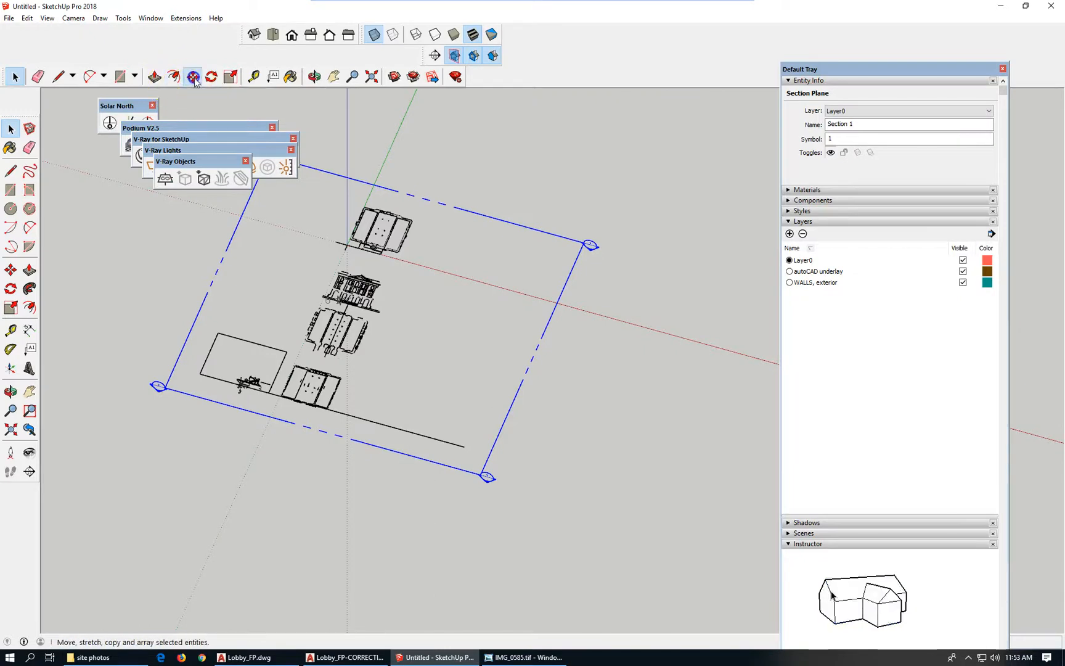
left_click(646, 302)
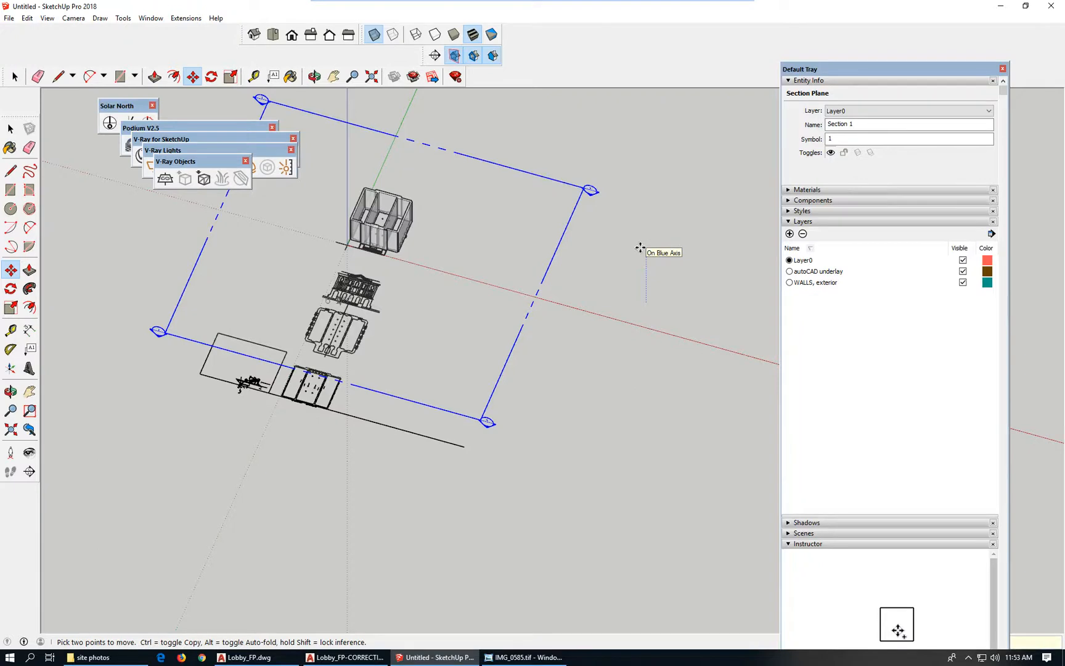
- Drop Section 1 at wall-cutting height so it slices through the wall shell
left_click(640, 248)
scroll(426, 155, "up", 3)
scroll(415, 174, "up", 3)
scroll(297, 404, "up", 3)
scroll(553, 188, "down", 3)
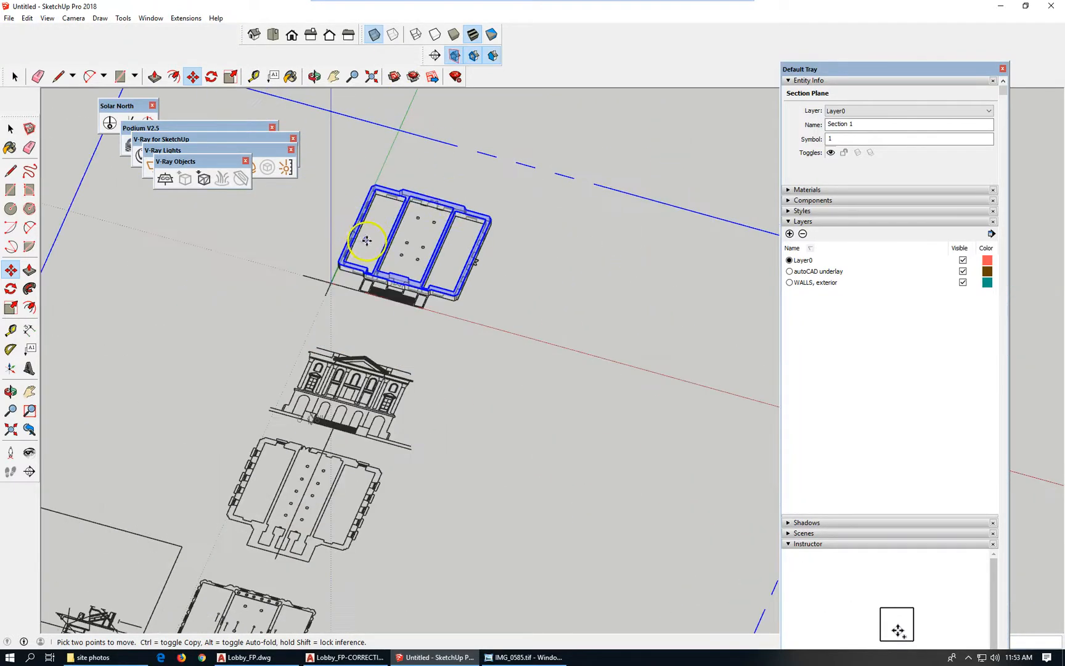
- Deselect the section plane and expand the Scenes panel in the Default Tray
left_click(10, 128)
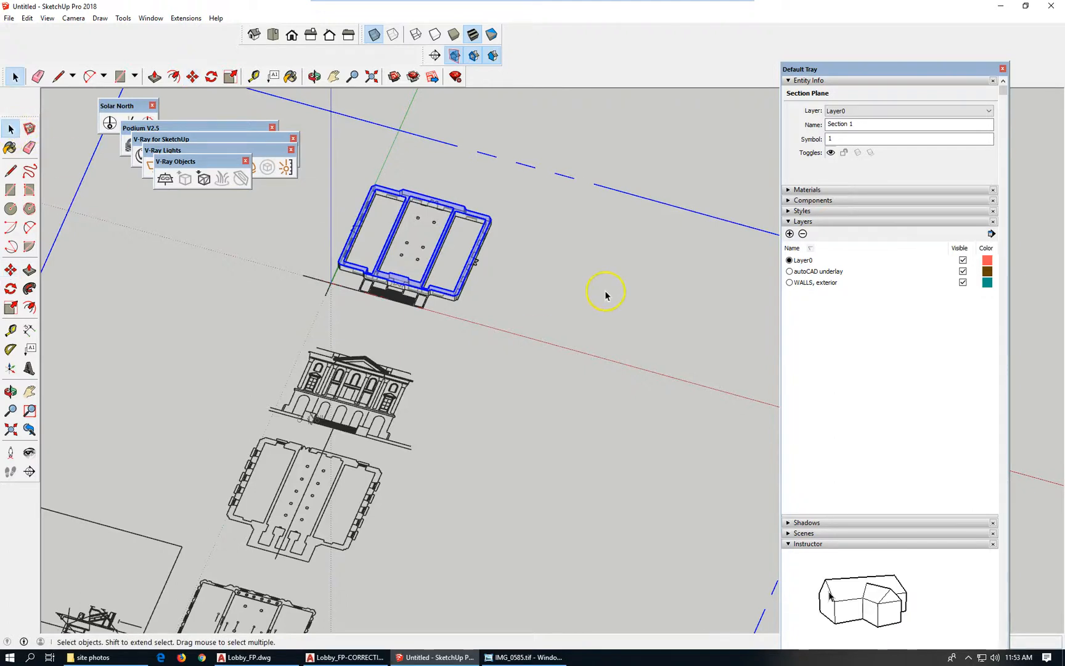
scroll(606, 296, "down", 3)
left_click(241, 301)
scroll(595, 285, "up", 4)
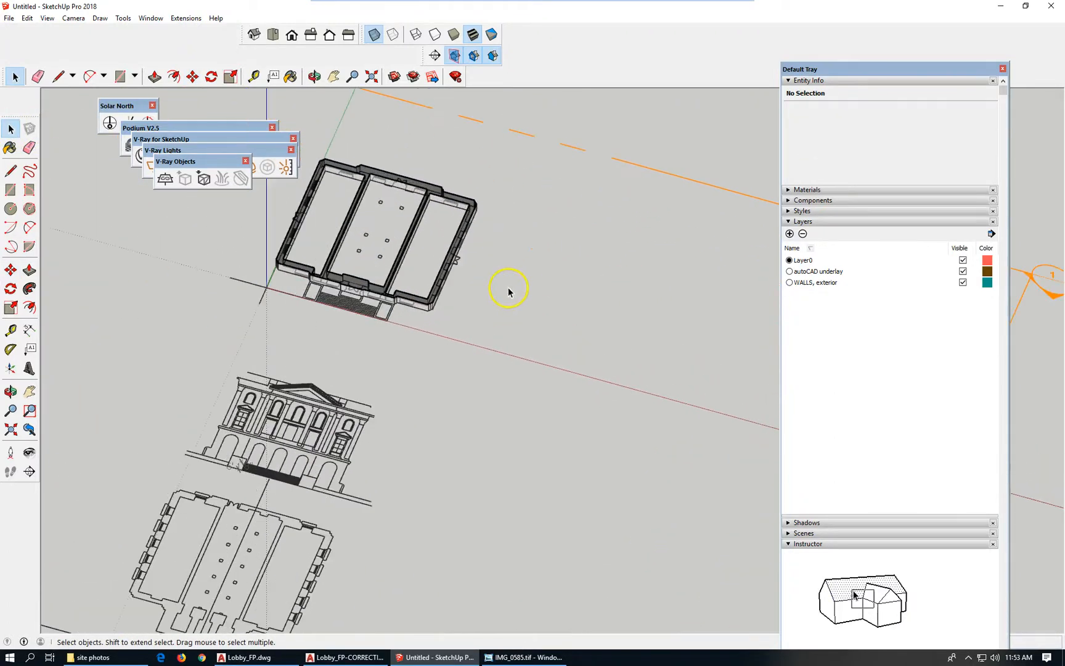
scroll(376, 290, "up", 3)
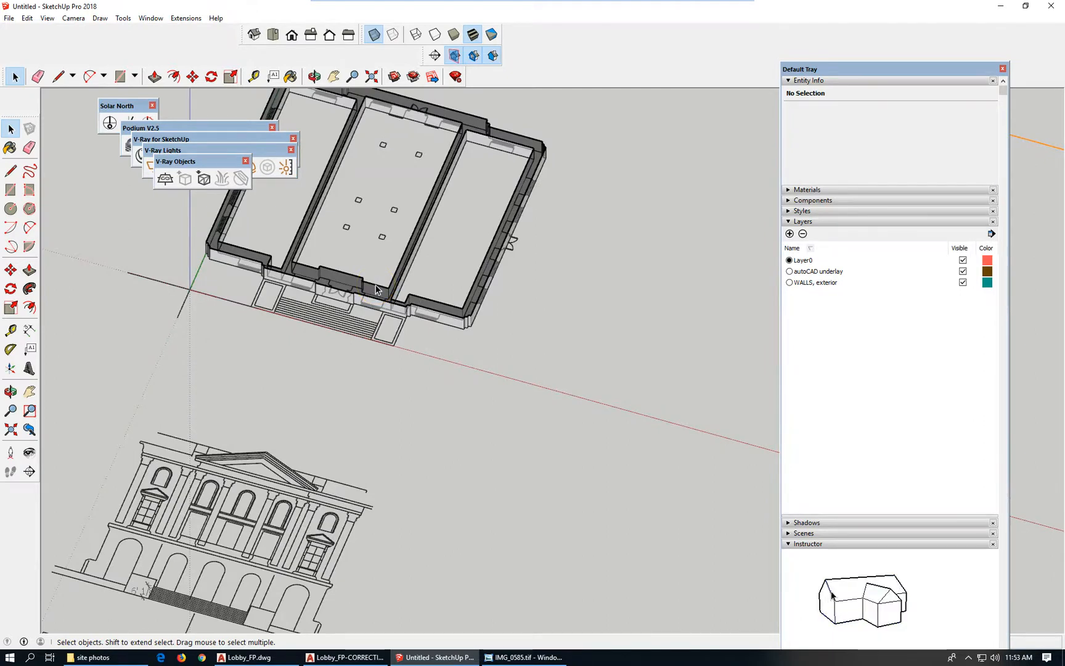
scroll(378, 287, "down", 5)
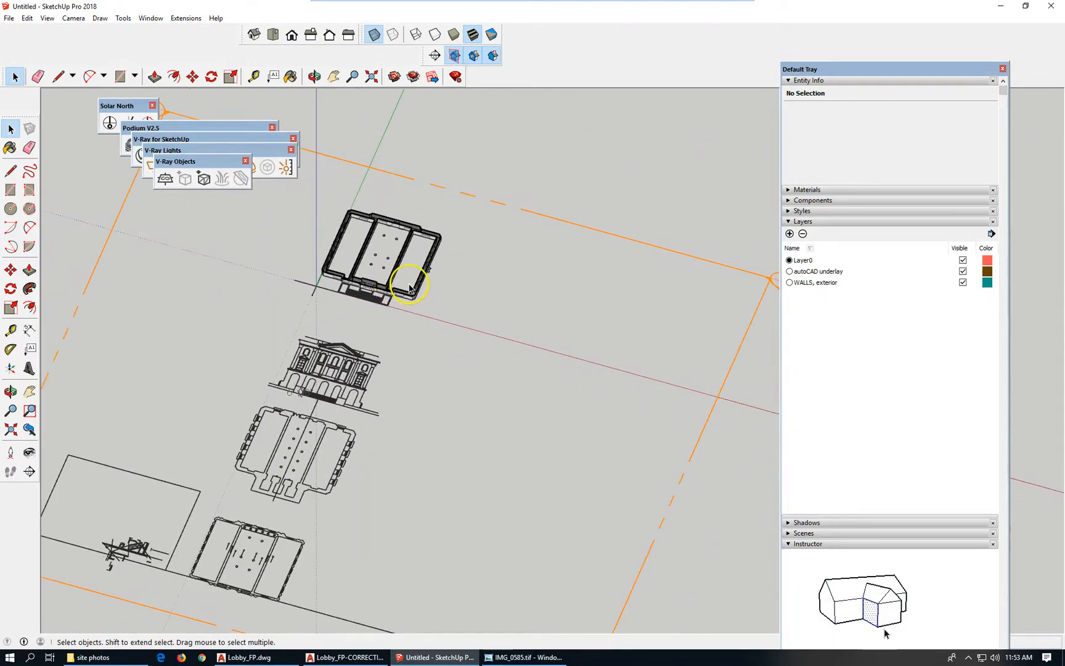
left_click(267, 309)
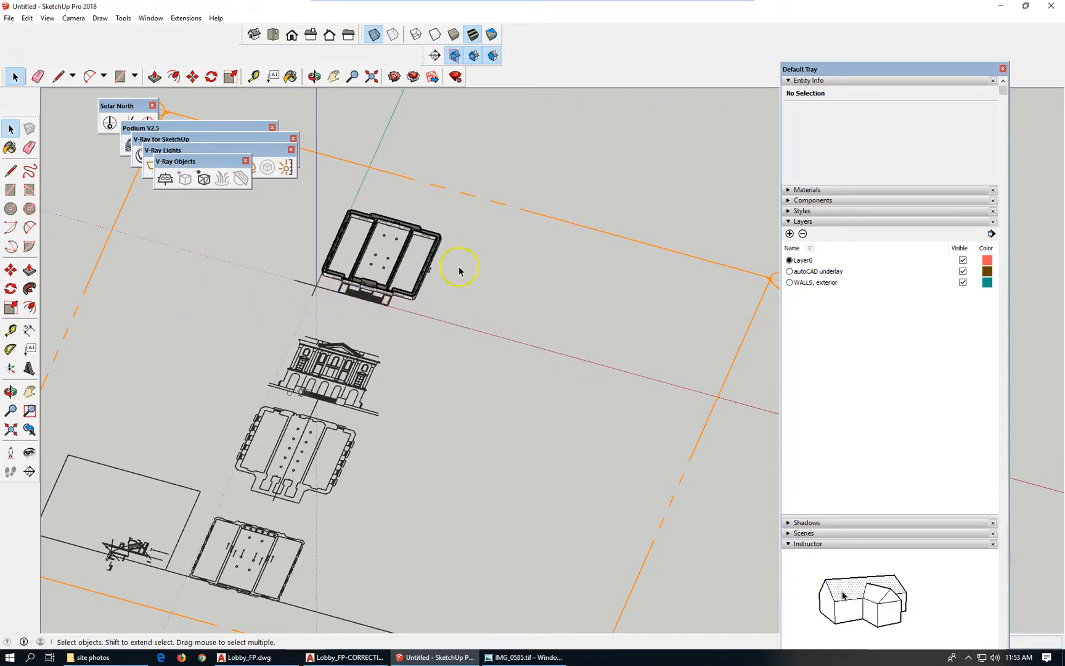
left_click(793, 534)
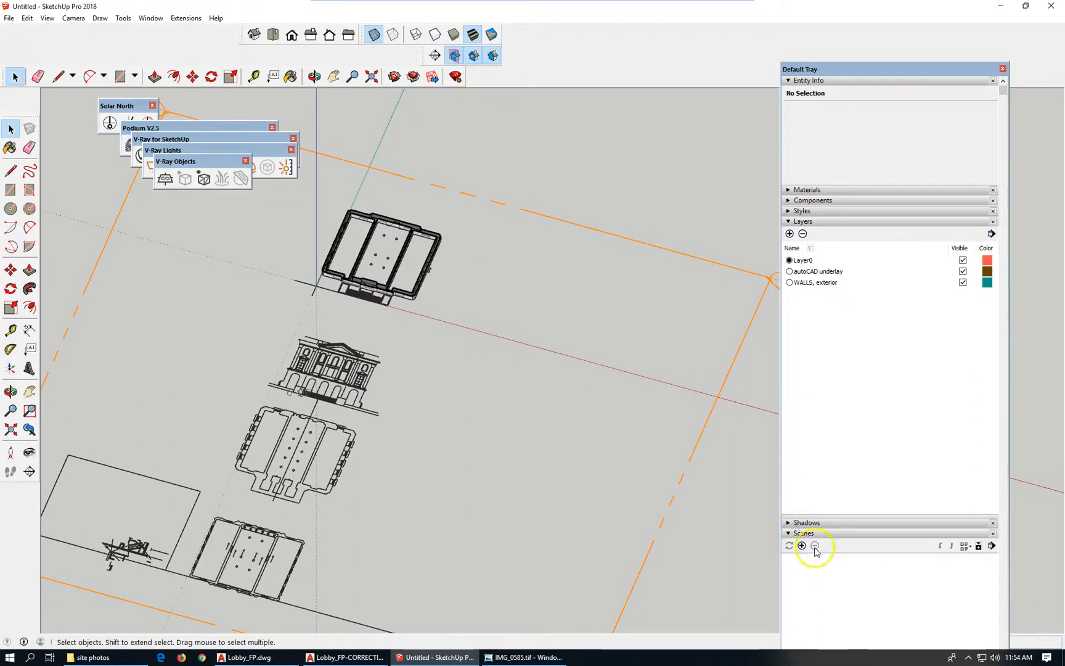
- Add a new scene and rename it 'cutting plane 80" above grade'
left_click(803, 545)
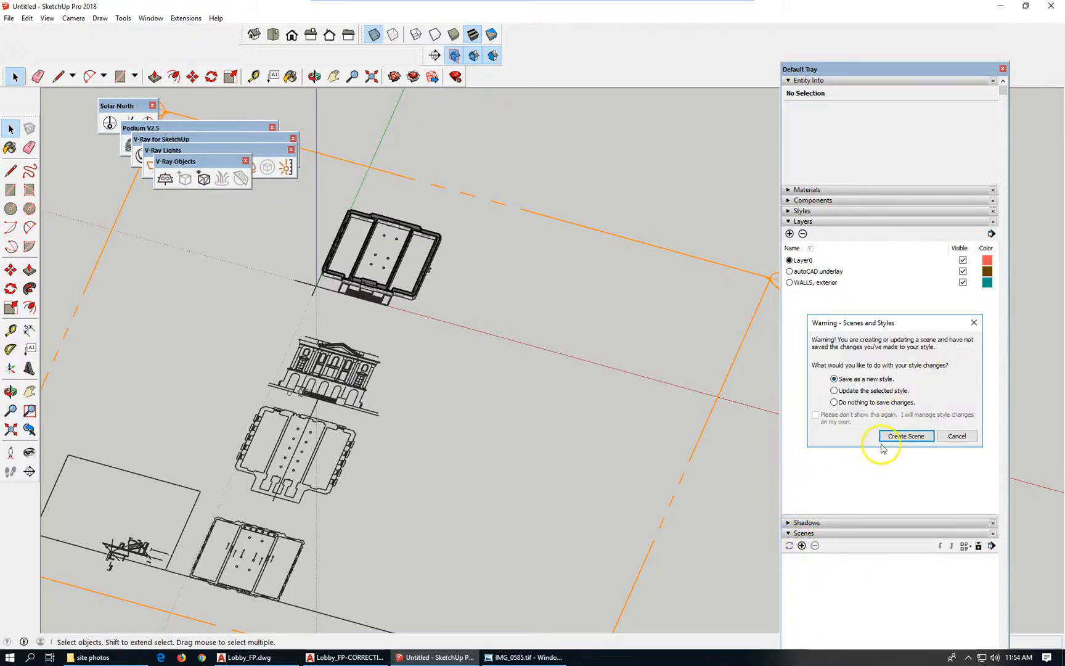
left_click(900, 436)
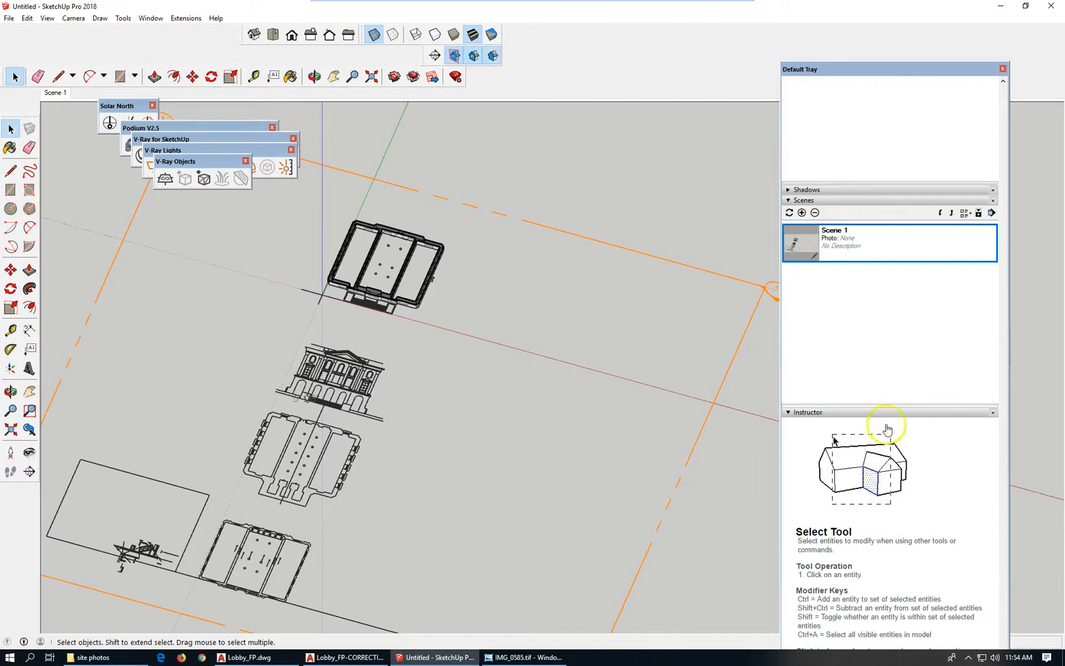
right_click(834, 239)
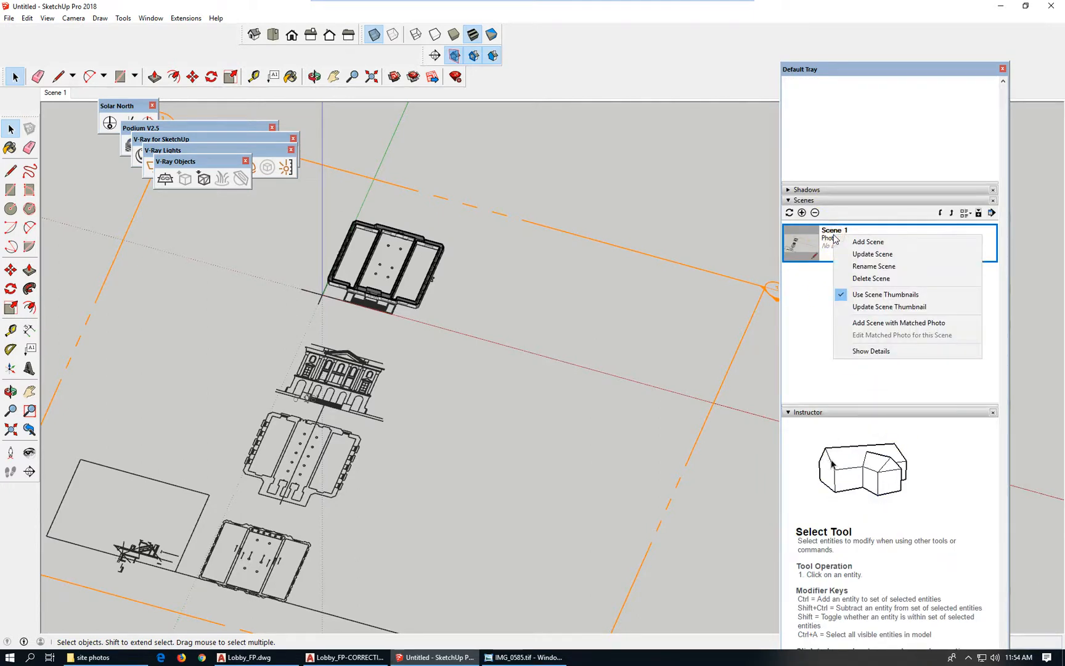
left_click(875, 266)
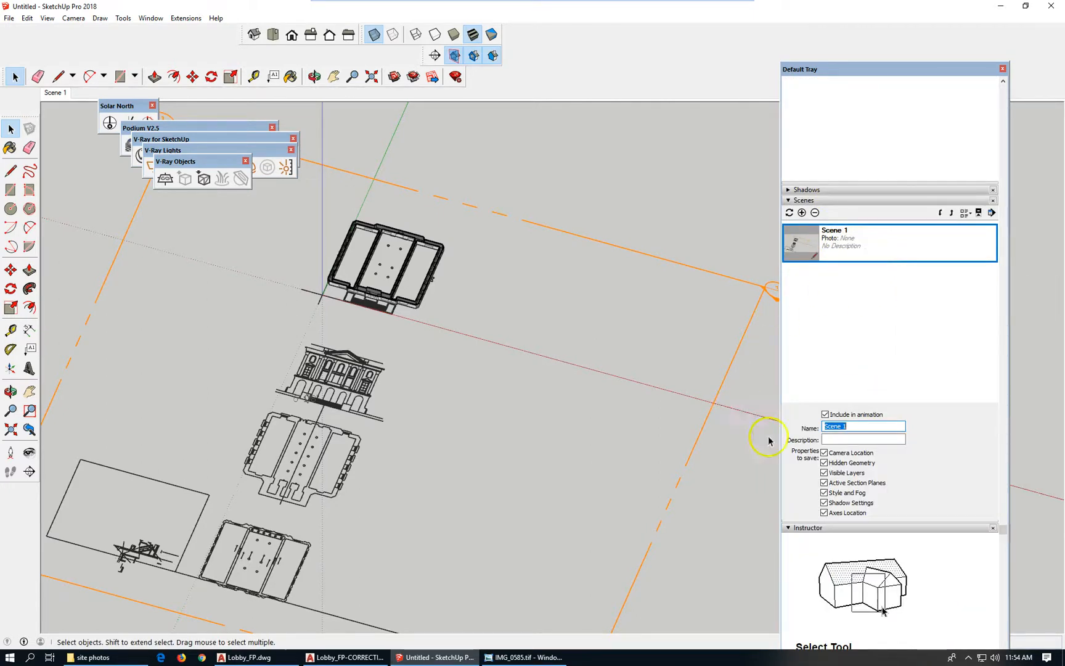
type("cutting plan")
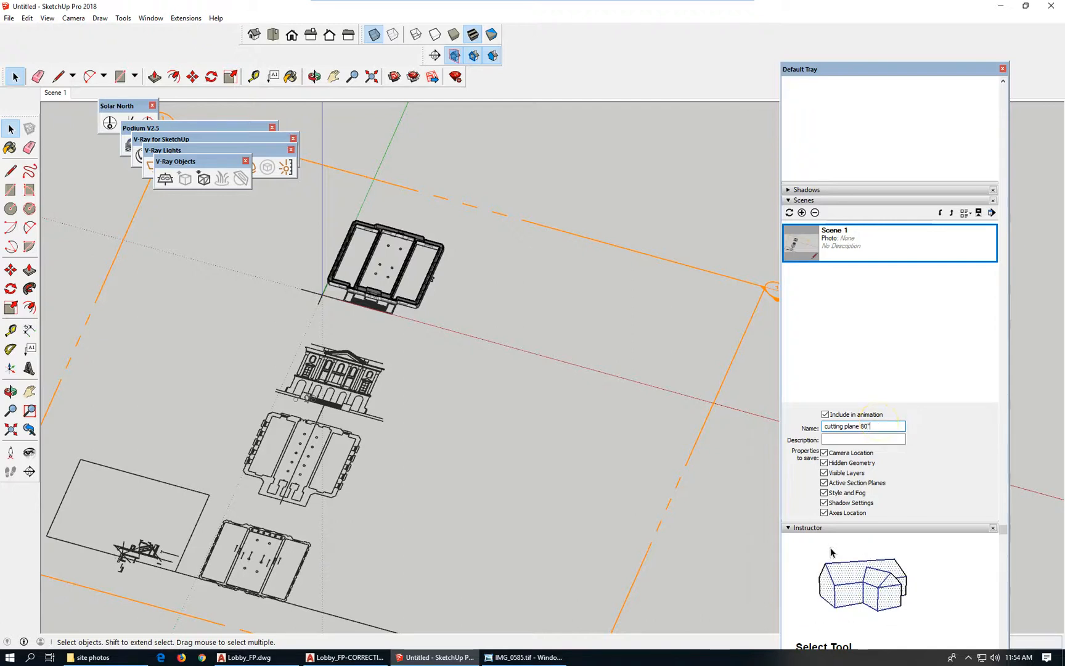
type("above grade")
key("Return")
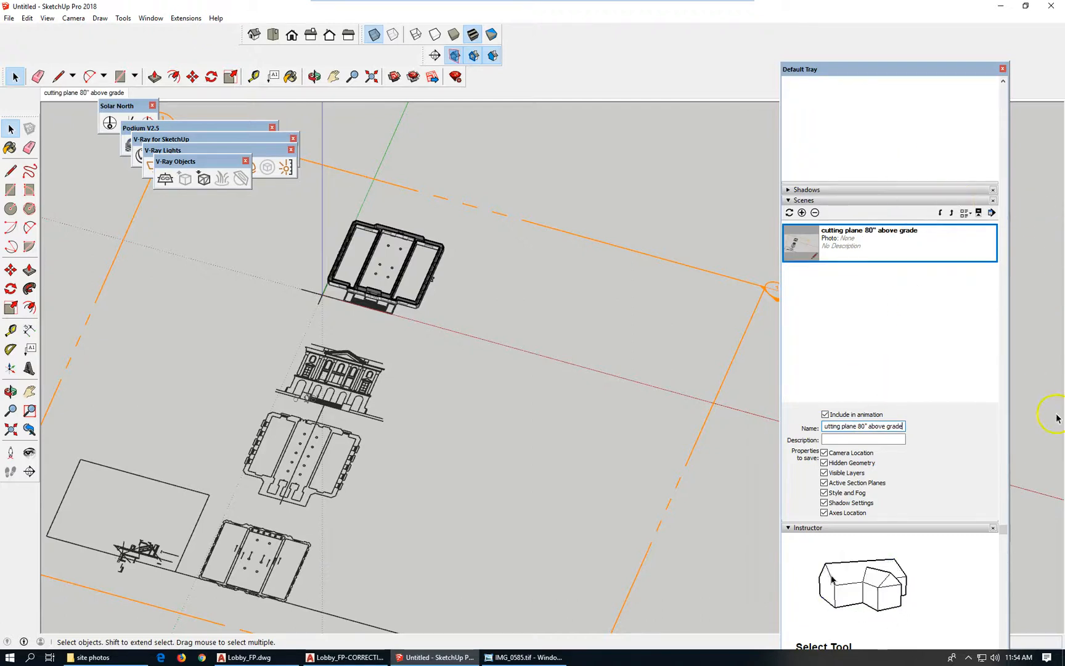
- Zoom in on the top building's sectioned wall shell
scroll(1056, 418, "down", 2)
scroll(278, 302, "up", 2)
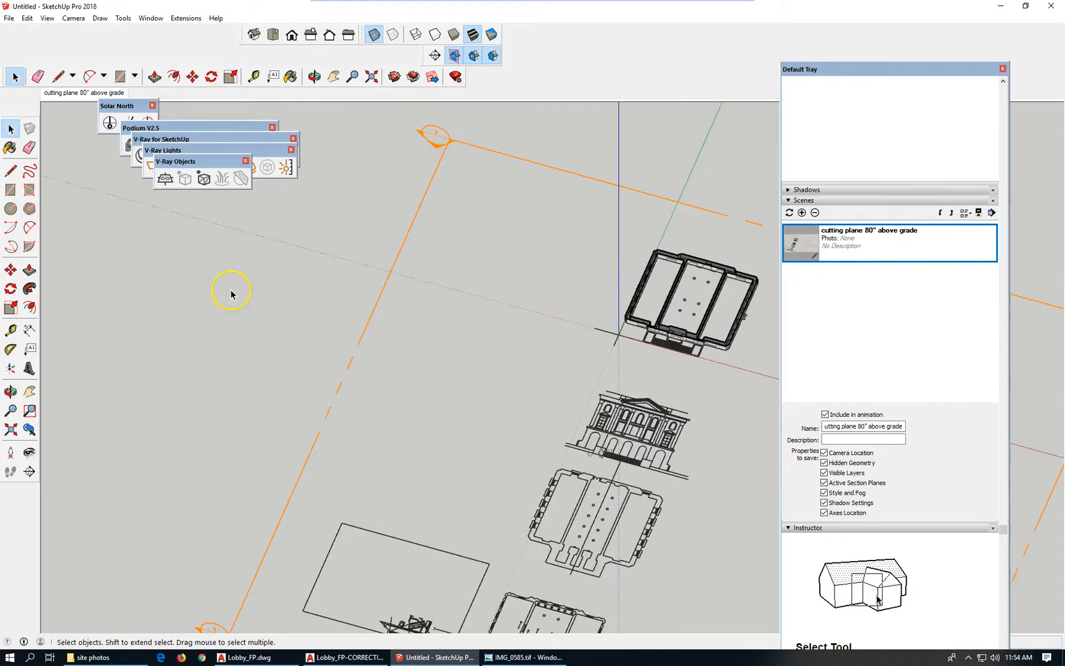
scroll(173, 302, "down", 3)
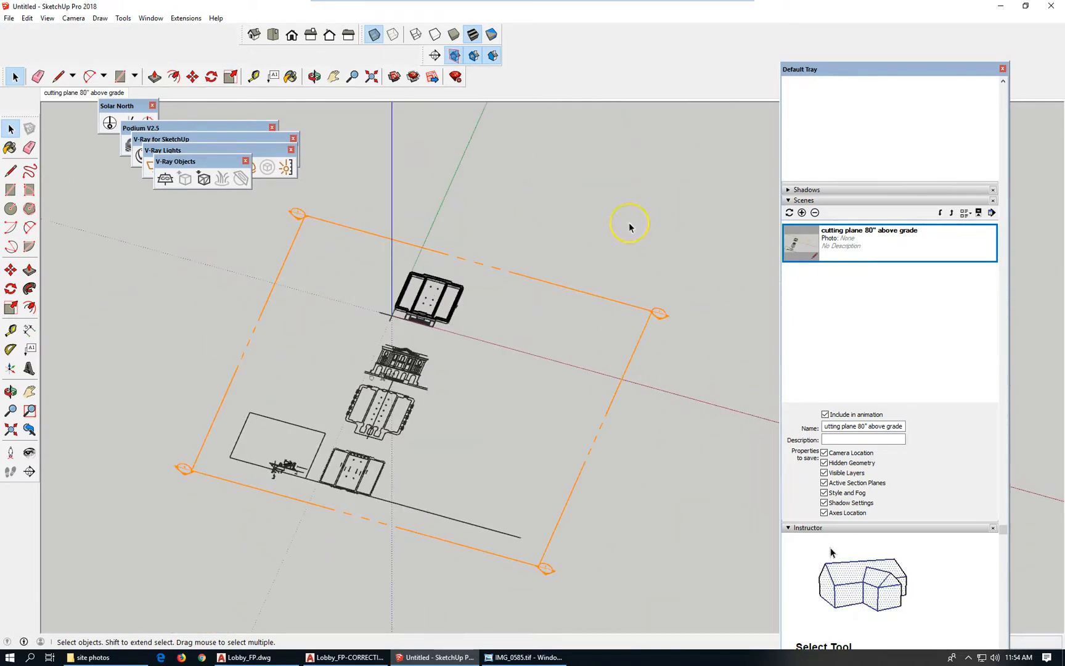
scroll(482, 309, "up", 5)
scroll(307, 246, "up", 3)
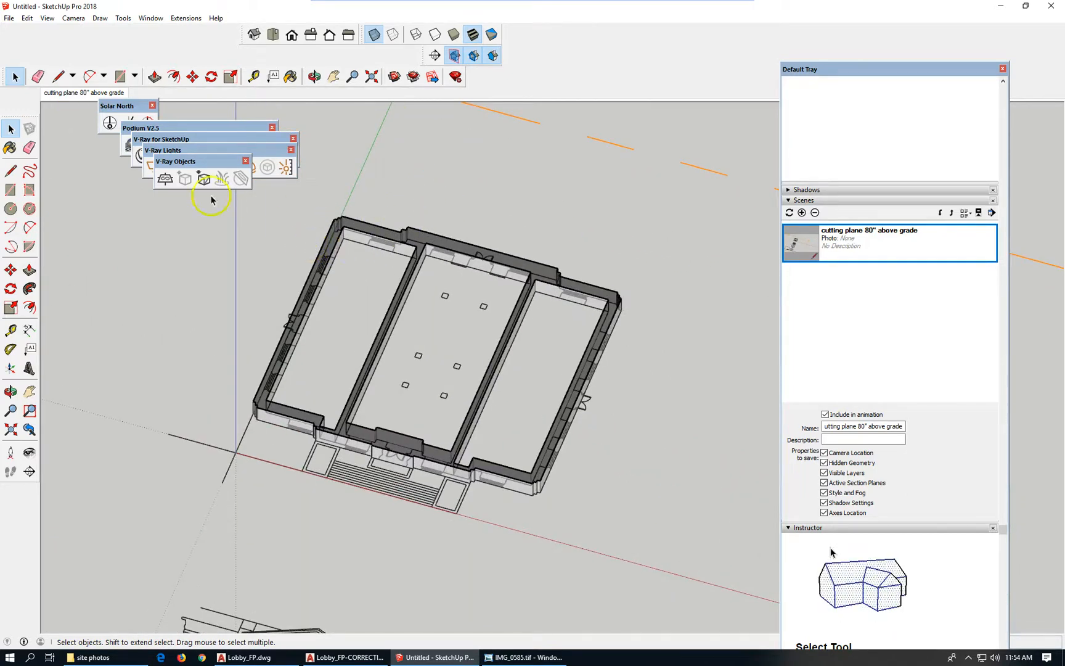
- Draw a floor rectangle from the front-left wall corner to the back-right wall corner
left_click(9, 189)
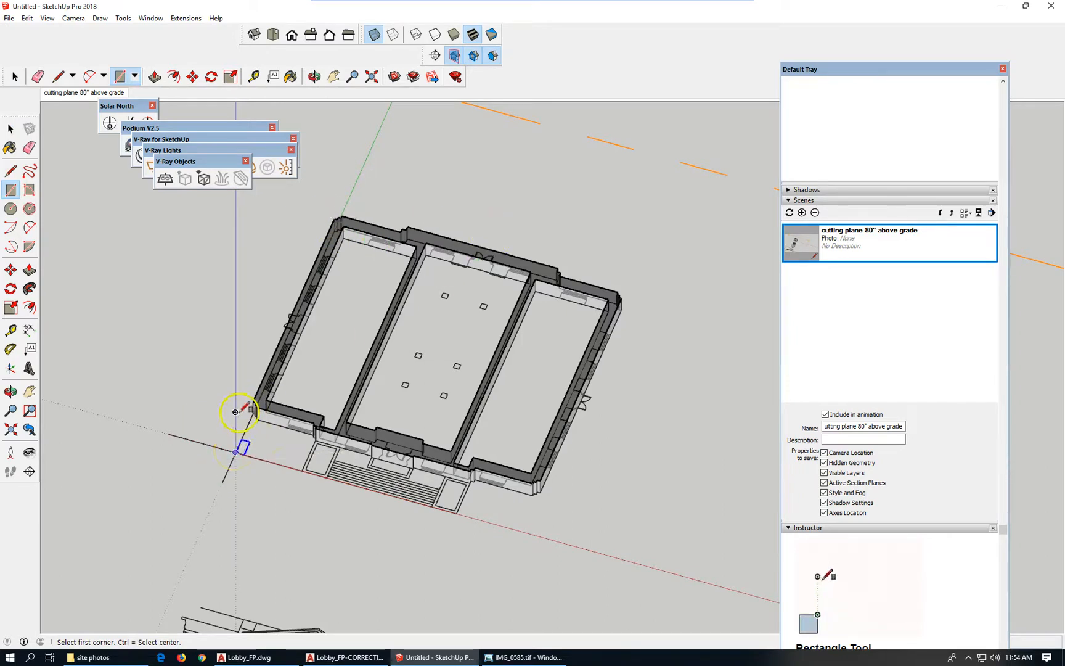
left_click(253, 412)
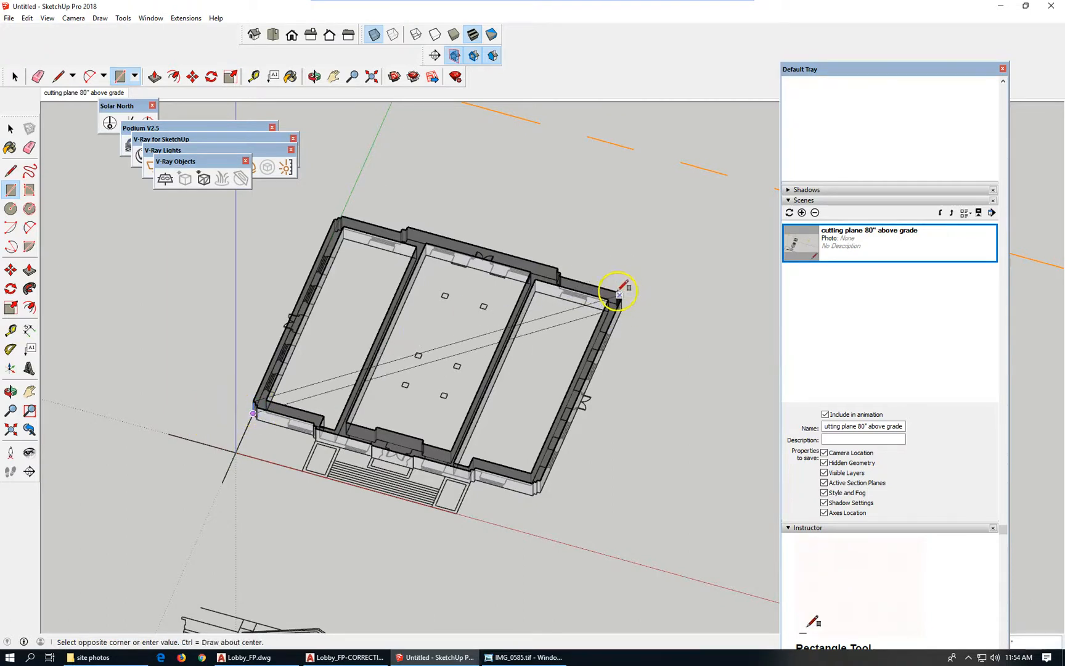
scroll(619, 292, "up", 3)
scroll(619, 292, "up", 2)
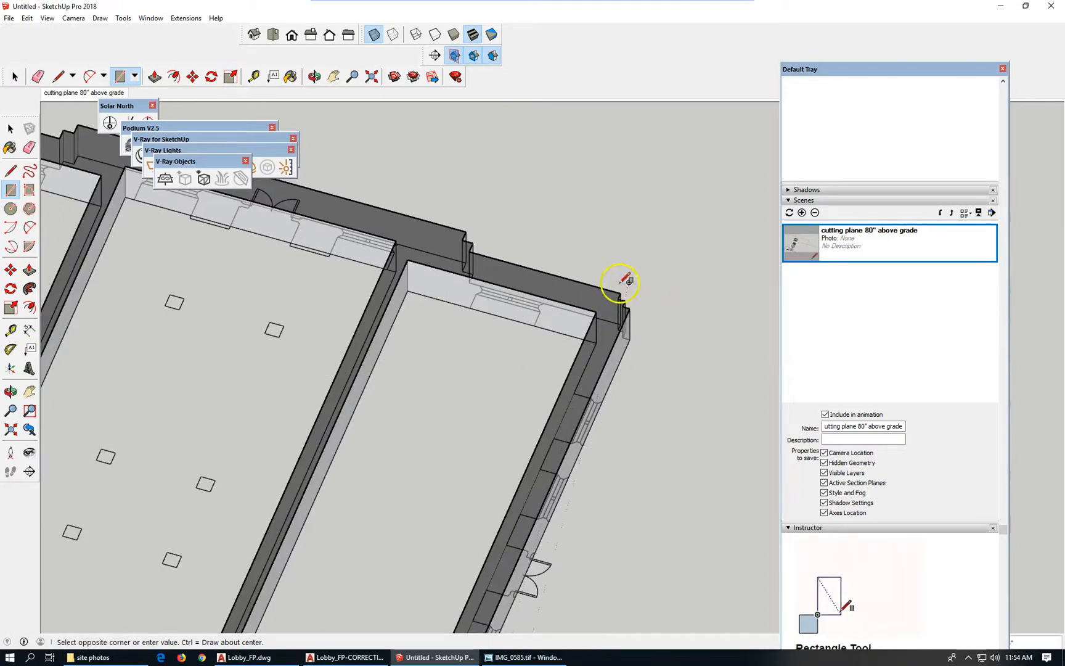
scroll(612, 288, "down", 2)
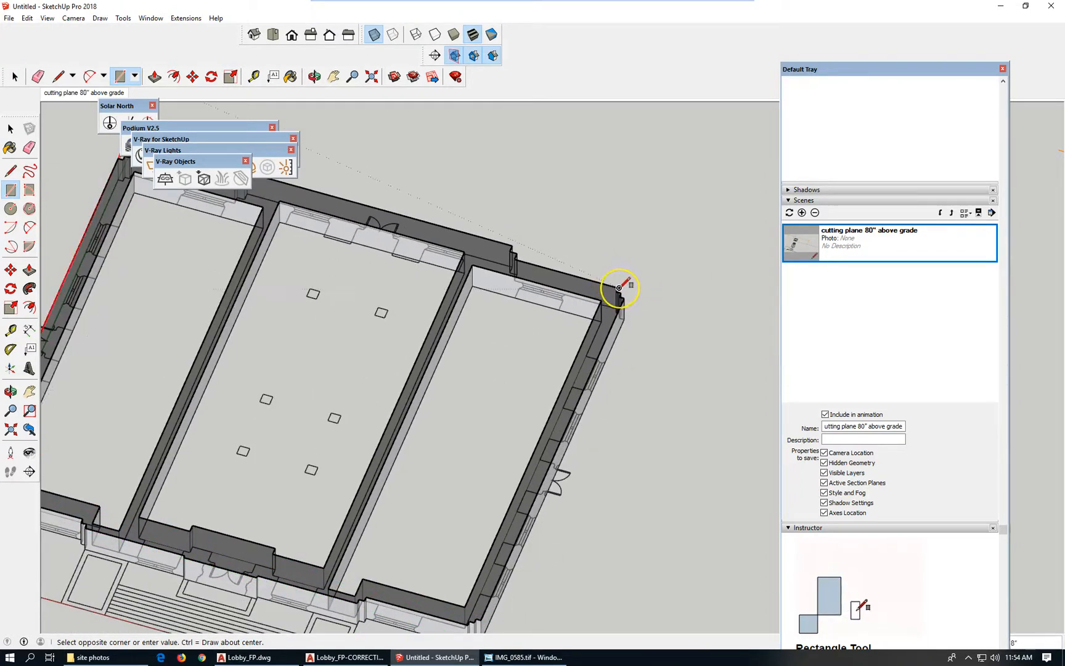
left_click(619, 288)
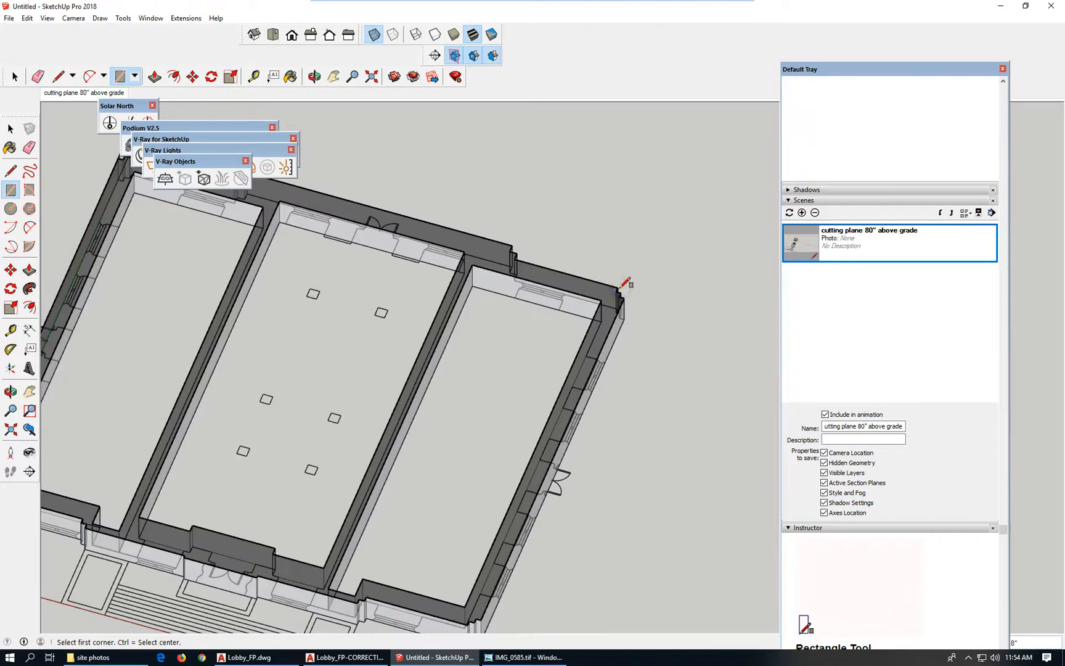
key("ctrl")
scroll(487, 277, "down", 4)
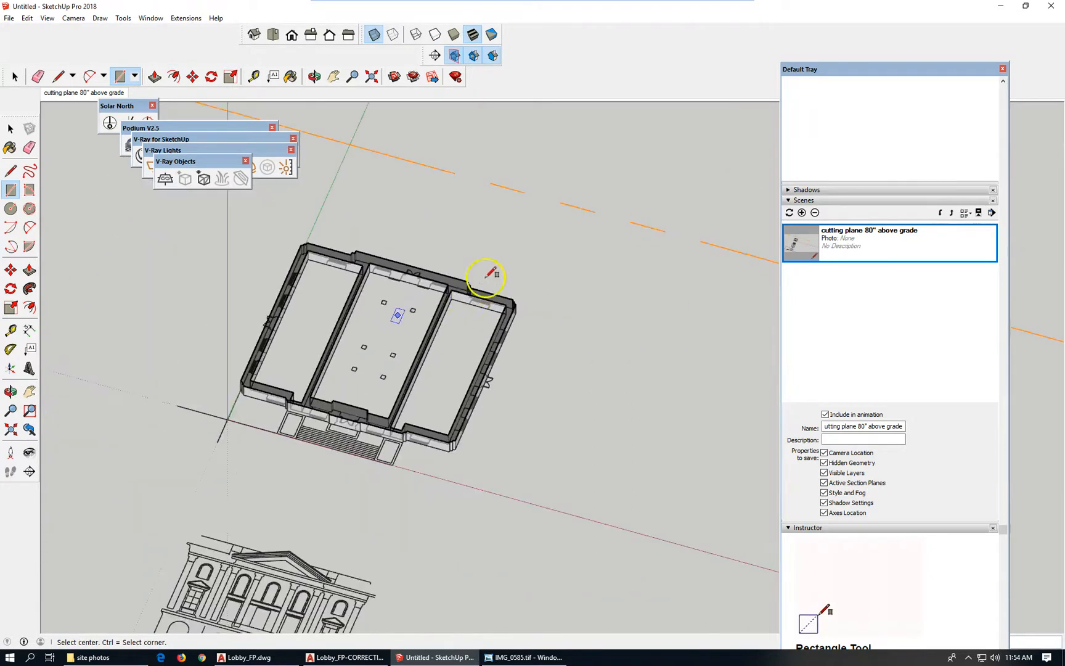
scroll(487, 277, "down", 1)
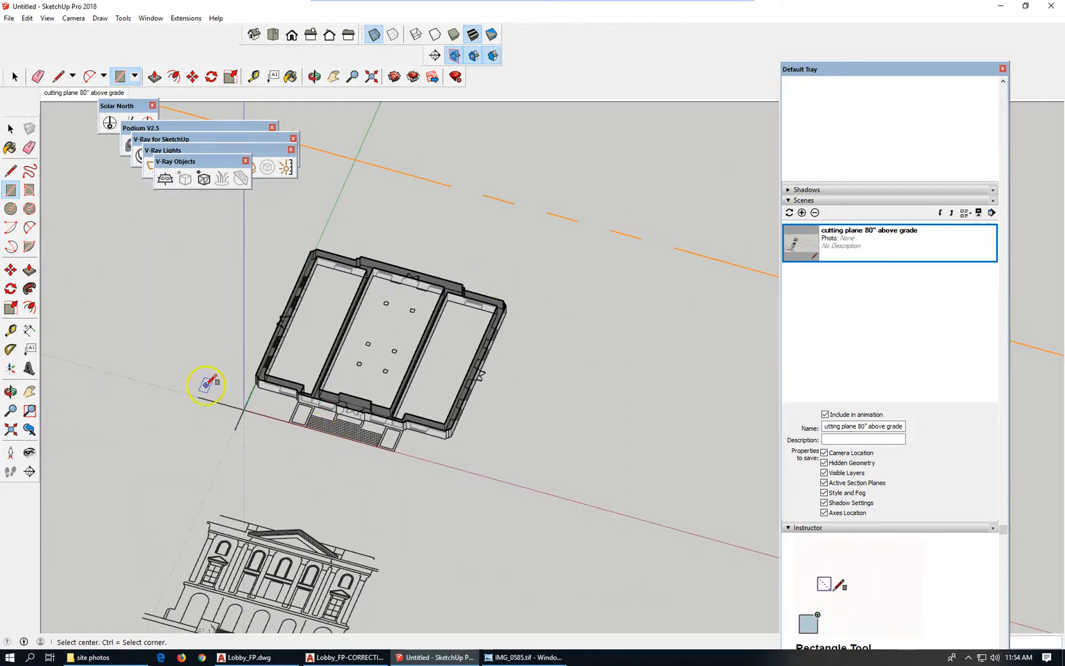
scroll(206, 386, "down", 2)
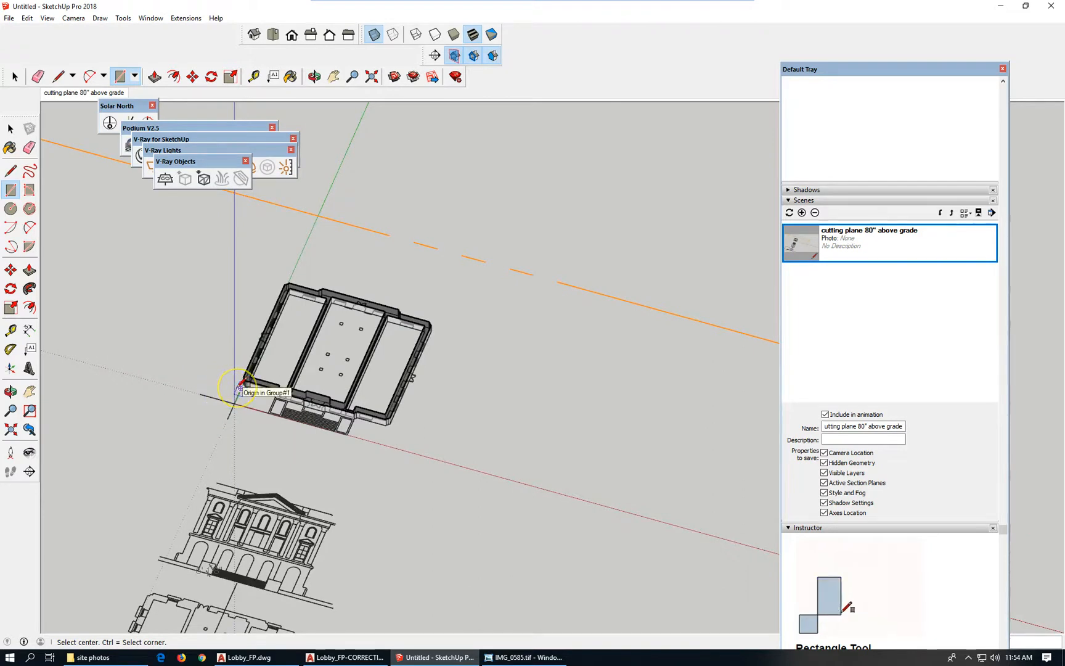
scroll(244, 385, "up", 2)
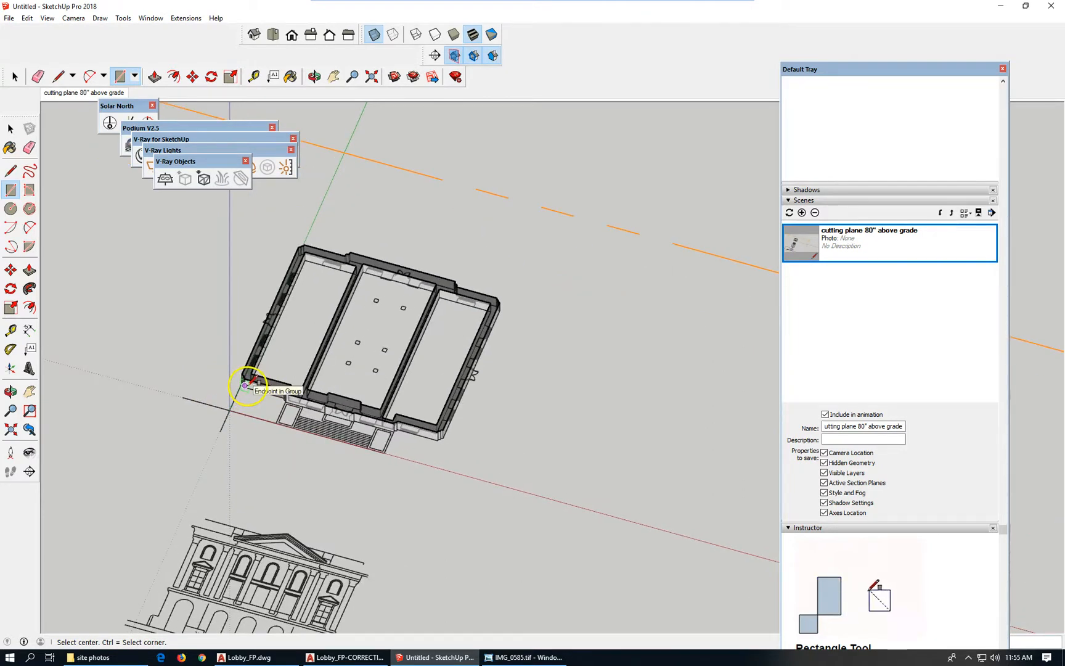
left_click(11, 171)
scroll(310, 431, "up", 3)
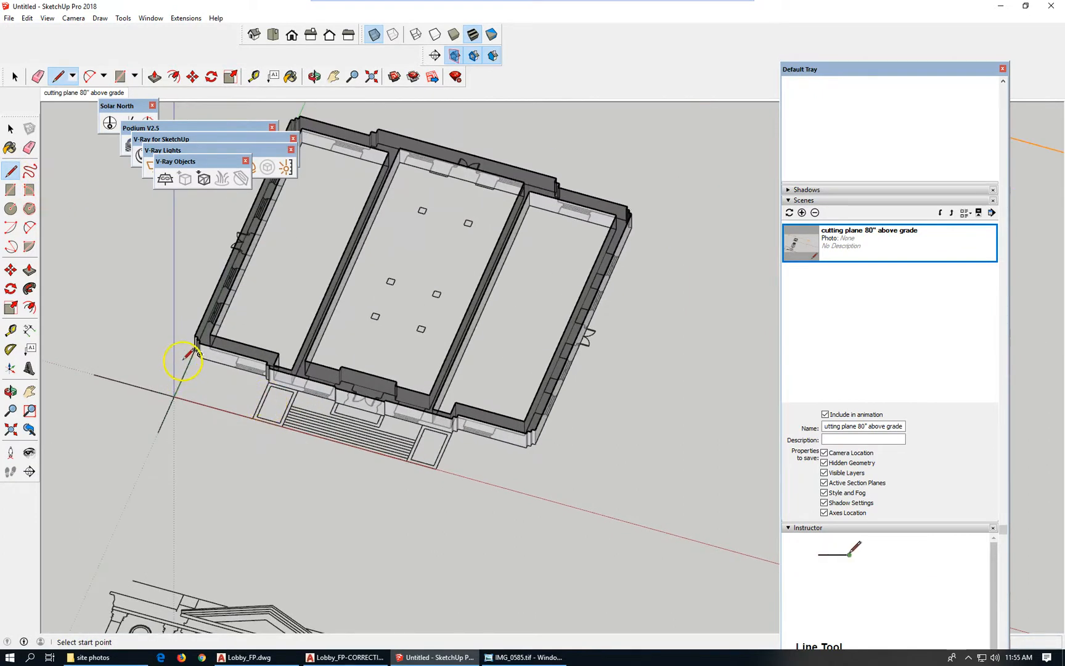
scroll(184, 357, "up", 2)
left_click(211, 330)
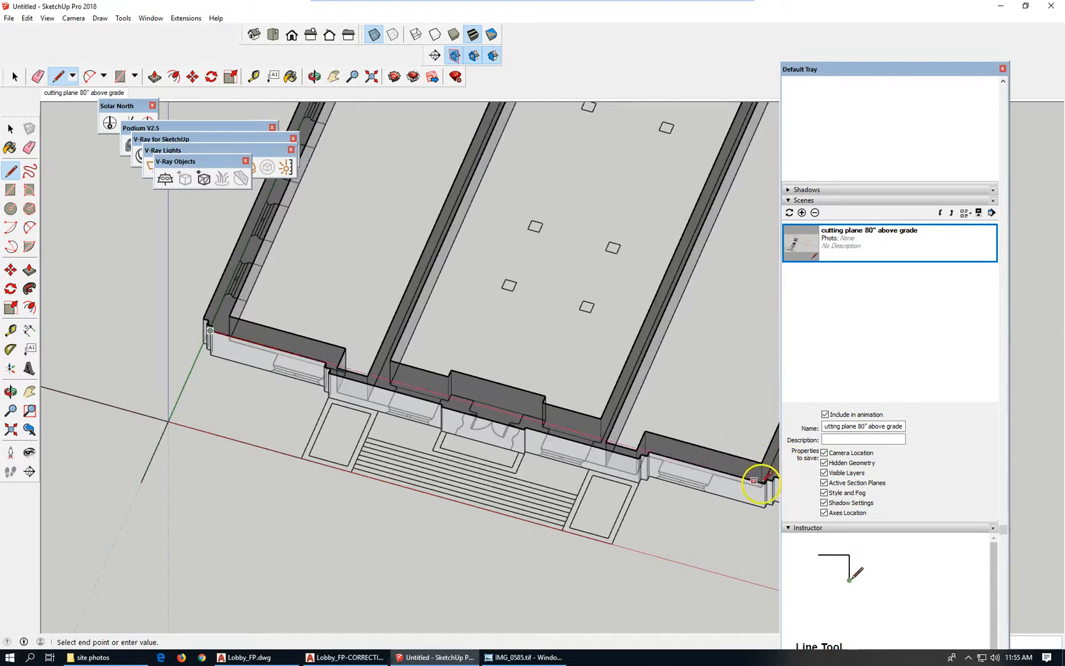
scroll(772, 478, "up", 3)
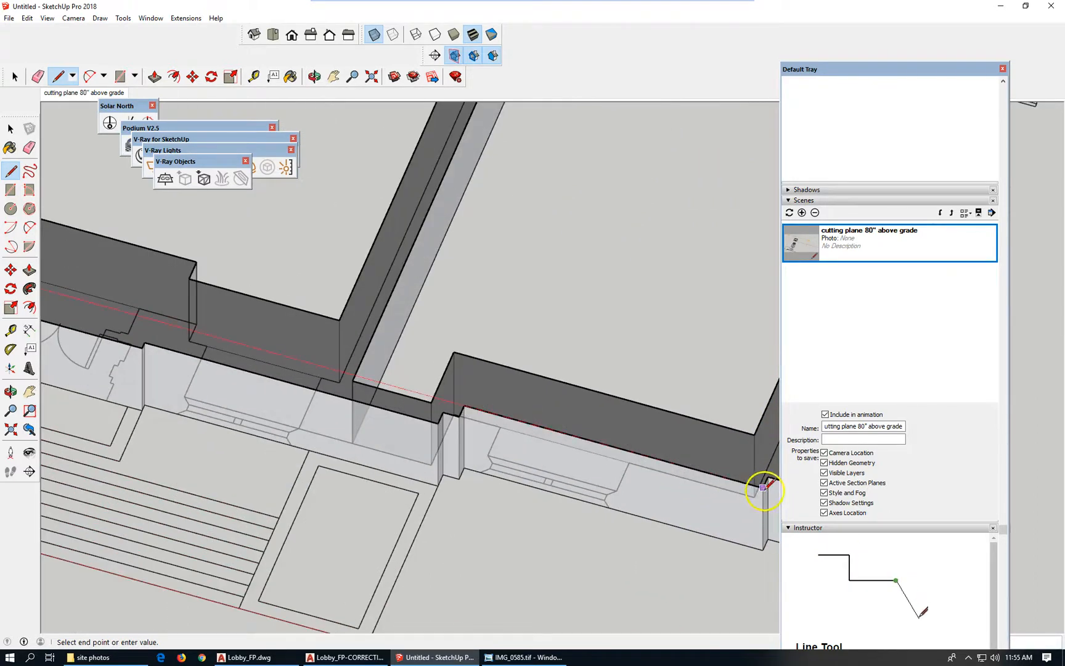
key("Escape")
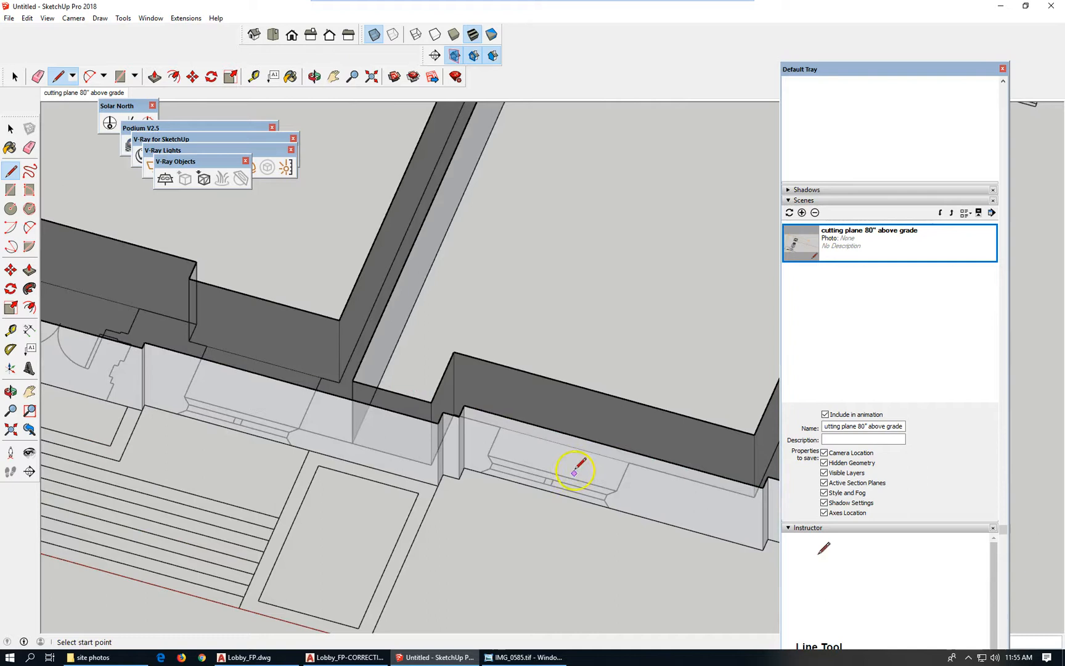
scroll(492, 364, "down", 3)
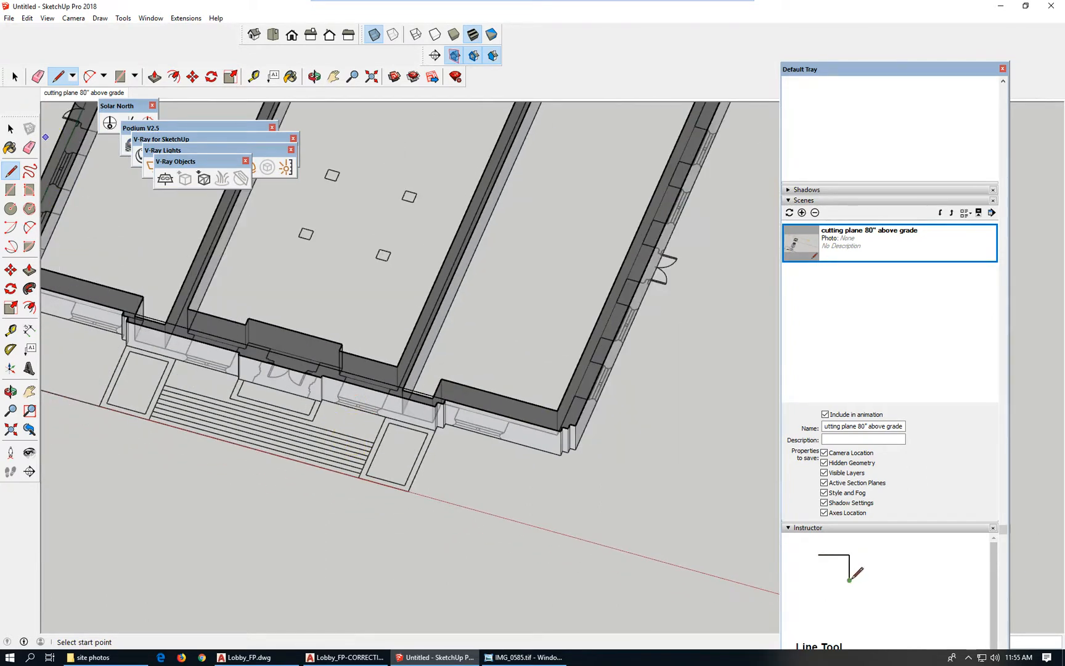
left_click(15, 76)
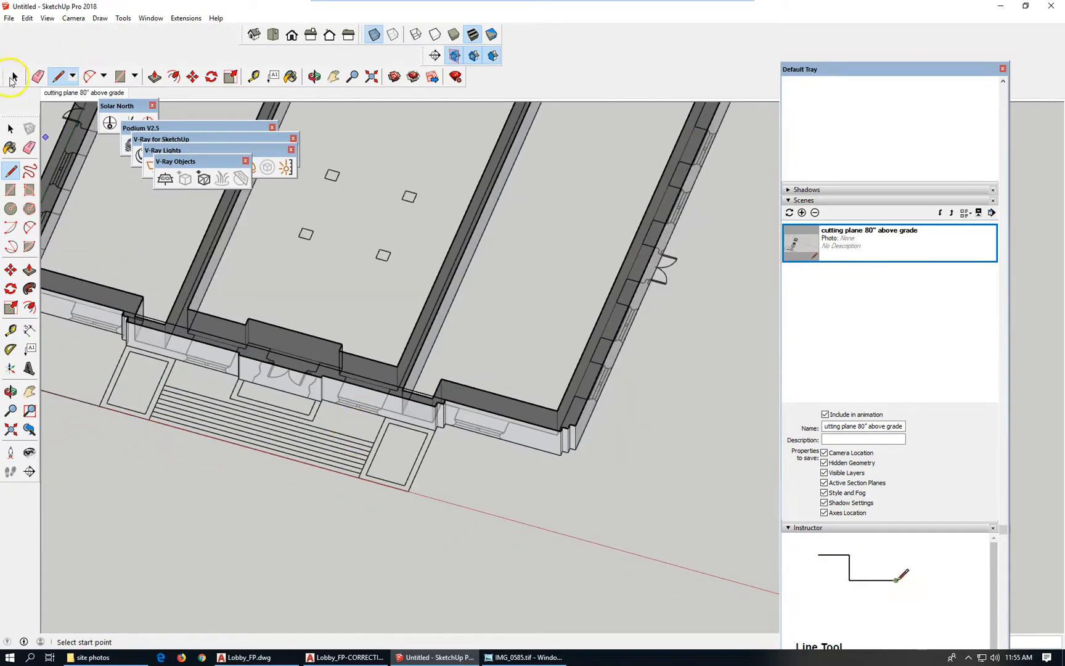
left_click(450, 400)
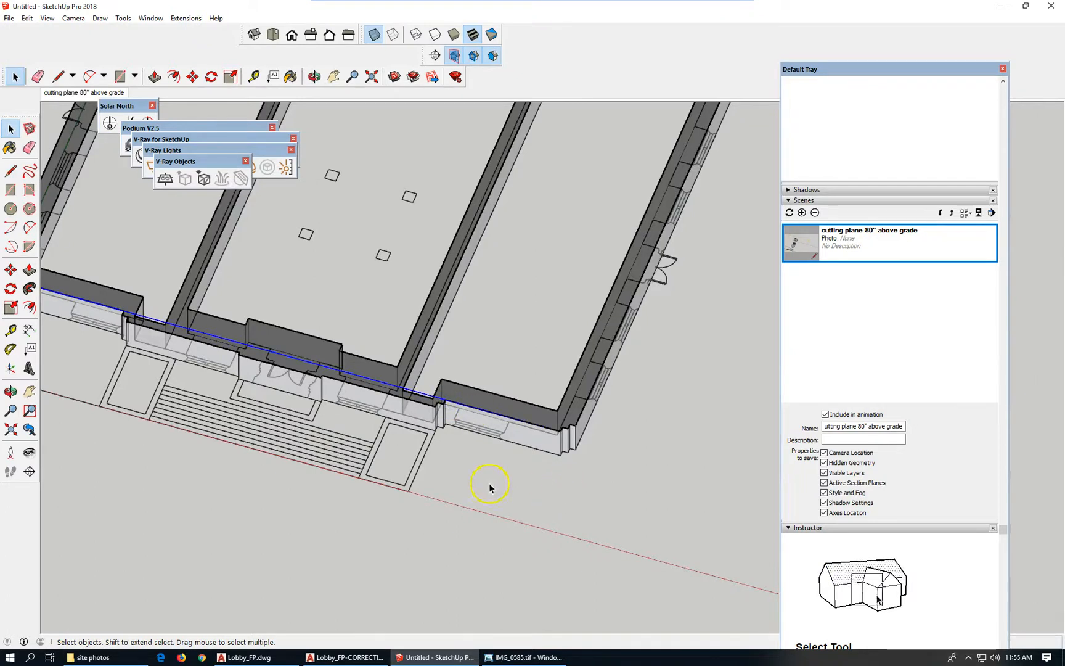
scroll(437, 499, "down", 3)
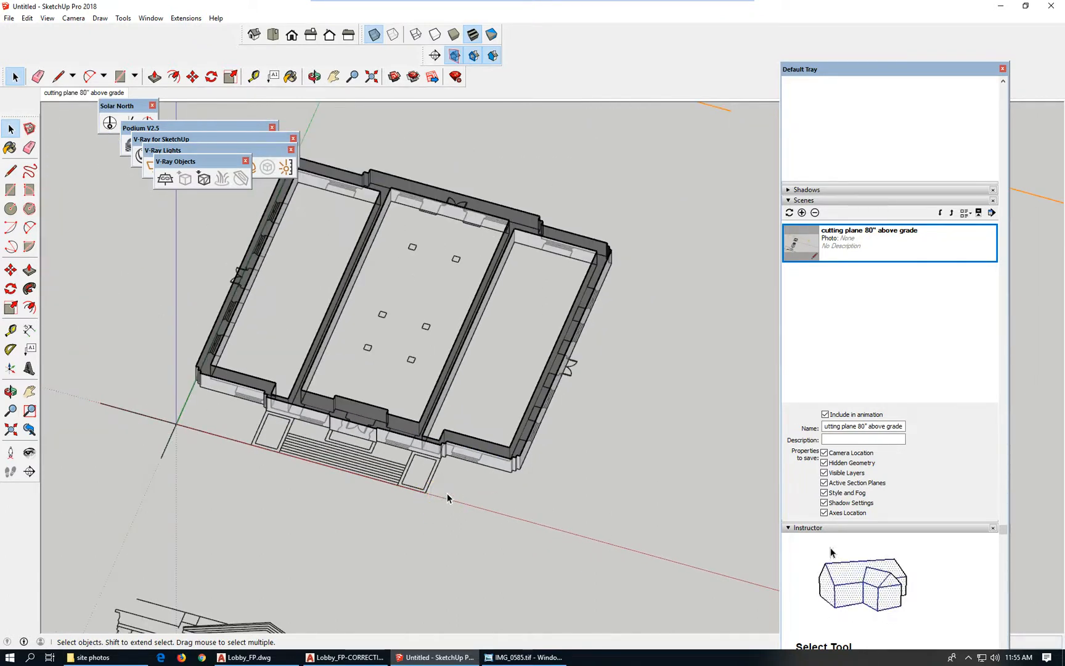
scroll(459, 468, "up", 5)
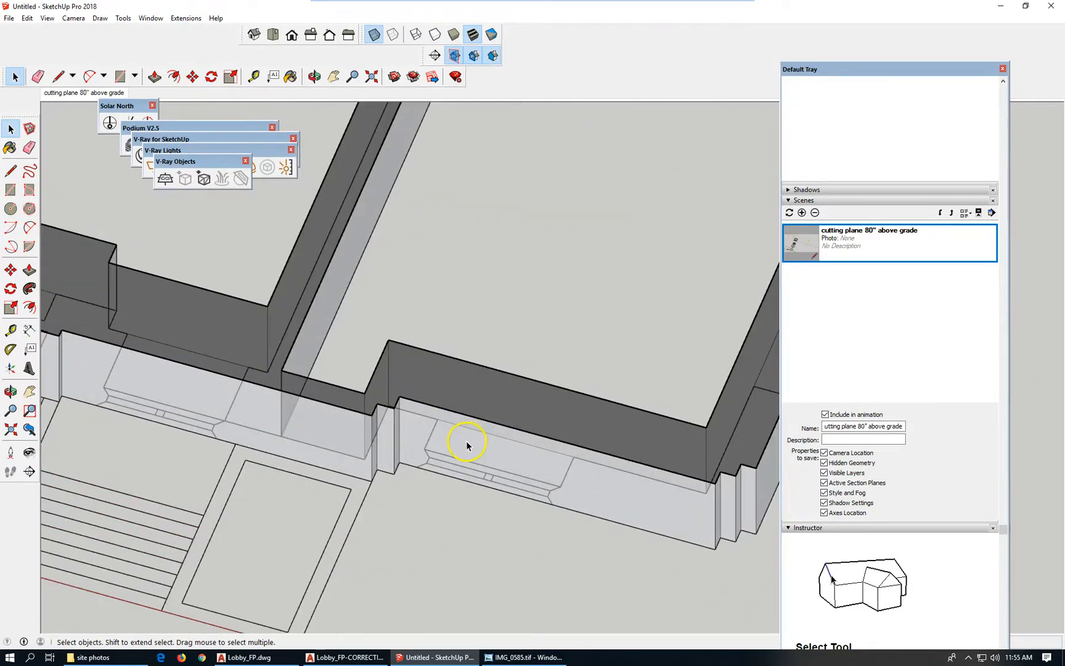
scroll(467, 441, "down", 4)
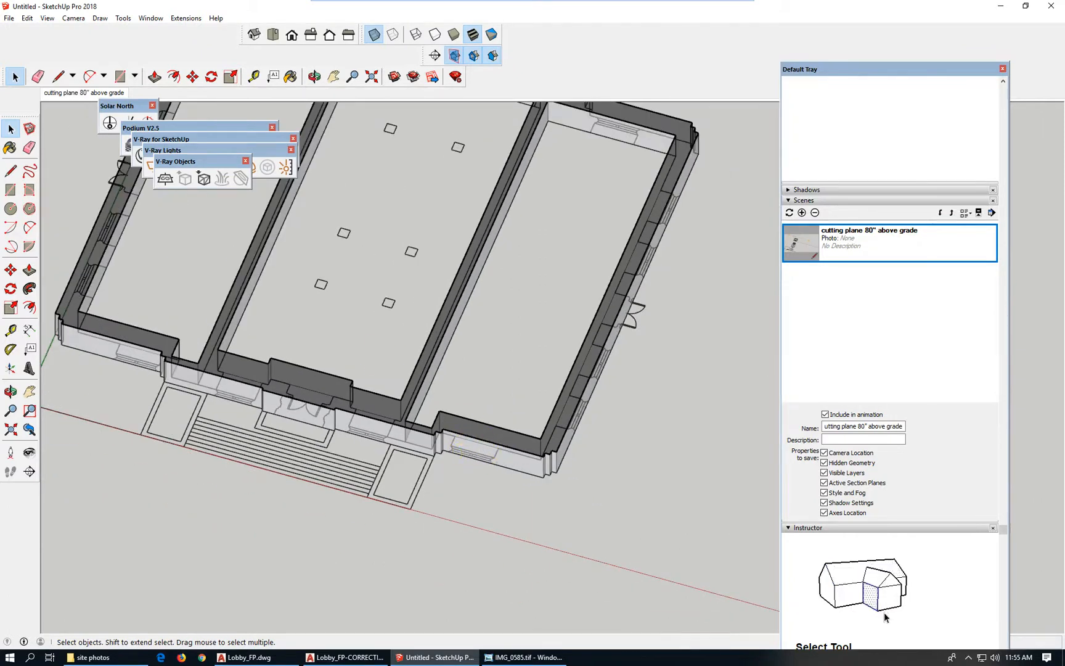
left_click(11, 189)
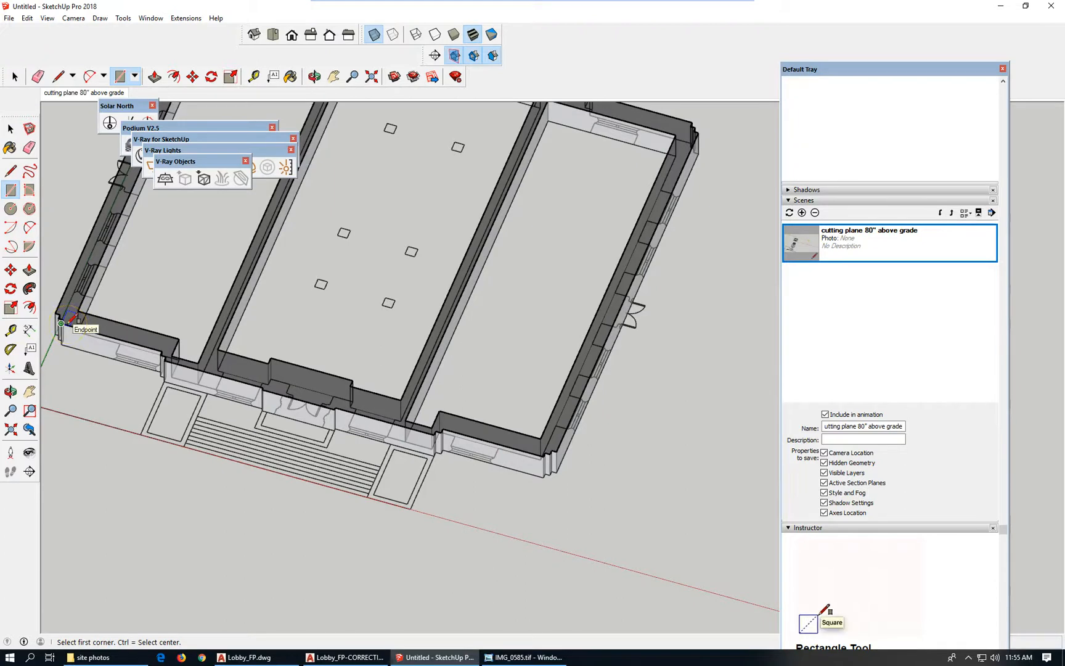
- Start a line at the back-left wall corner, then cancel it unfinished
scroll(413, 555, "down", 2)
scroll(507, 555, "down", 2)
scroll(312, 203, "up", 4)
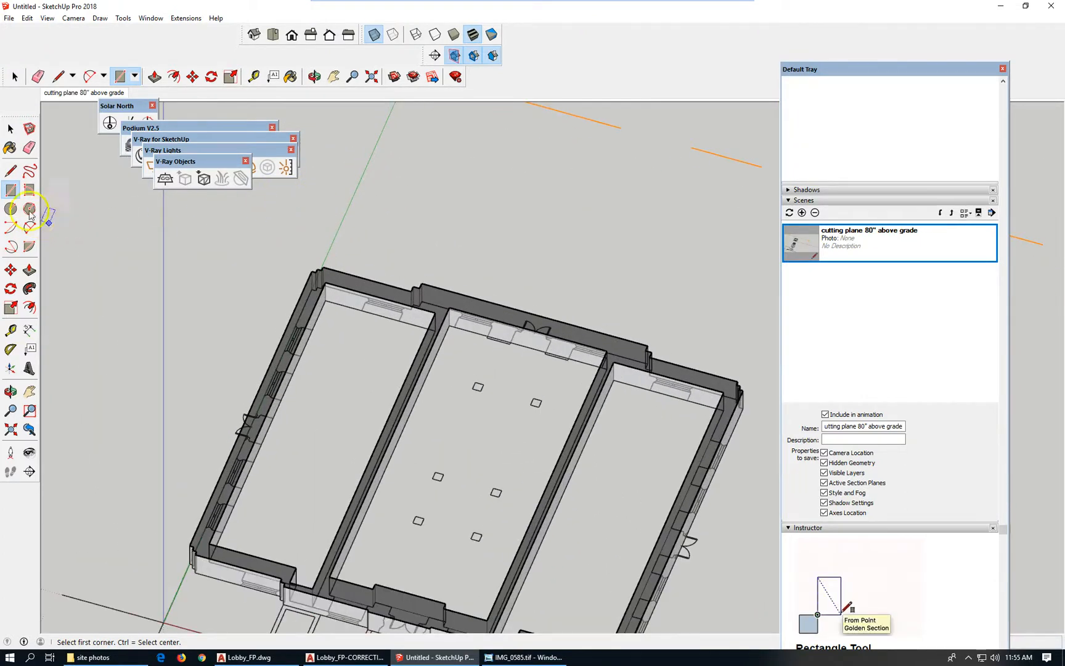
left_click(58, 75)
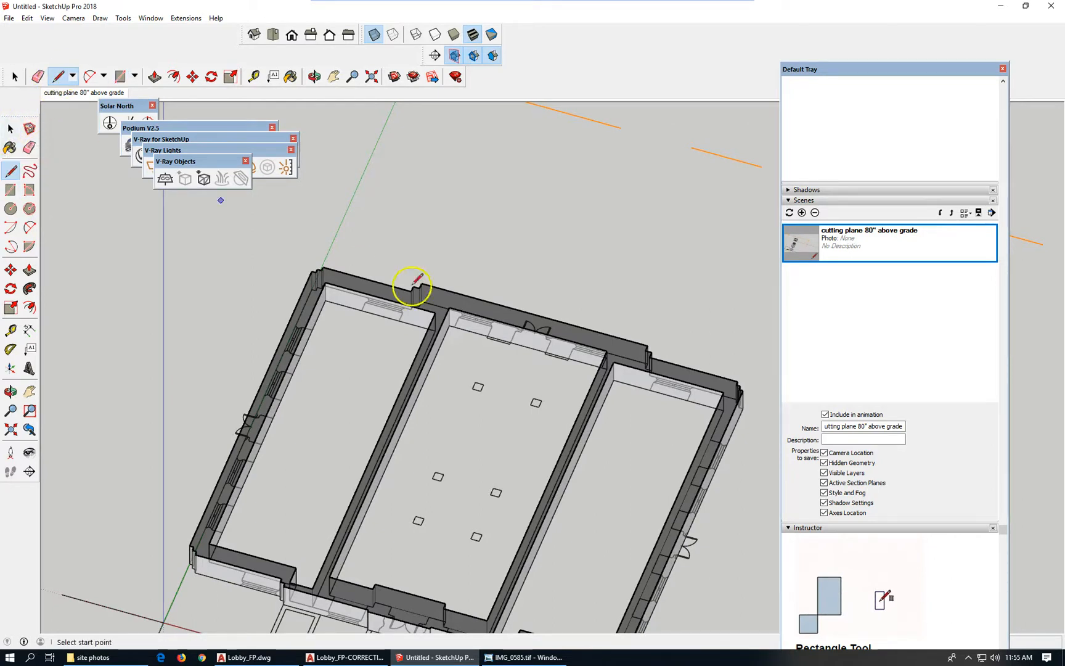
scroll(412, 285, "up", 3)
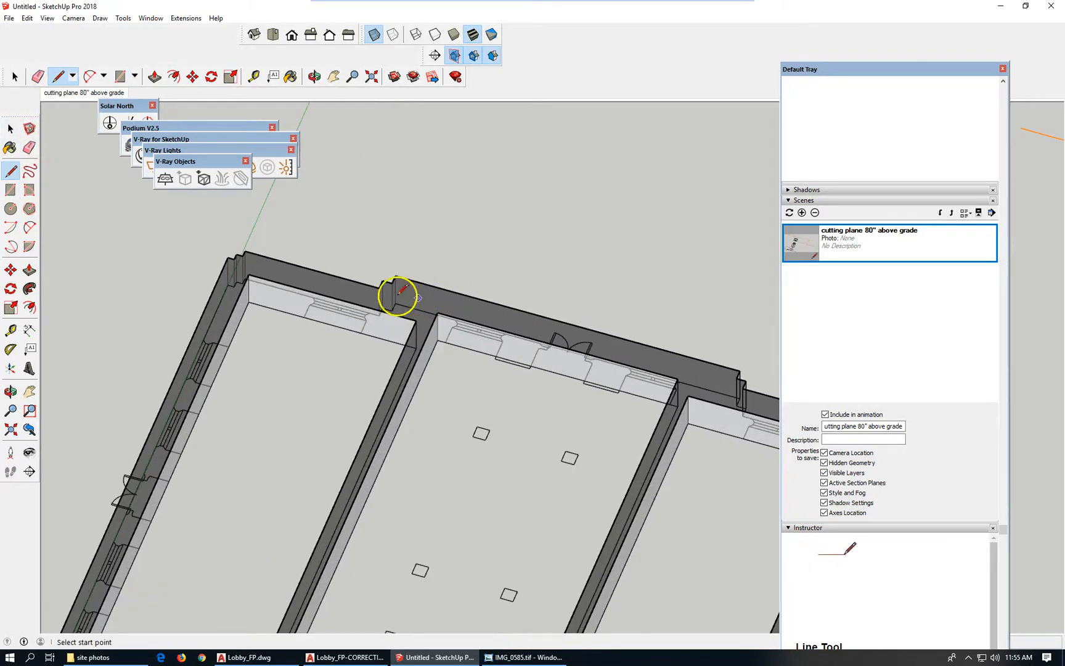
left_click(247, 251)
scroll(123, 185, "down", 3)
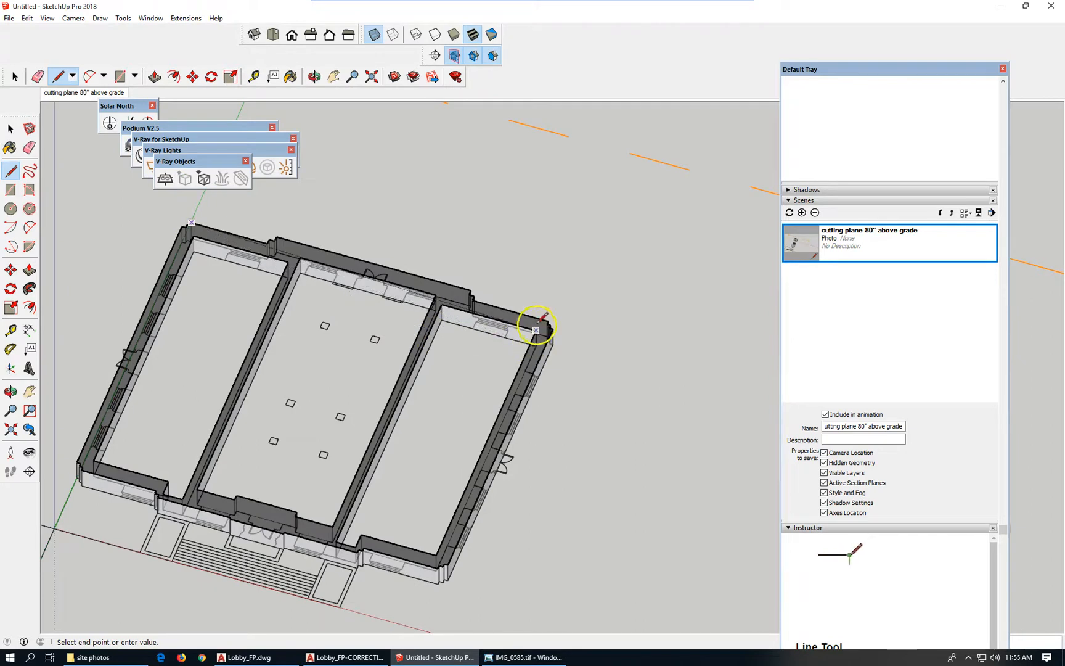
scroll(542, 319, "up", 4)
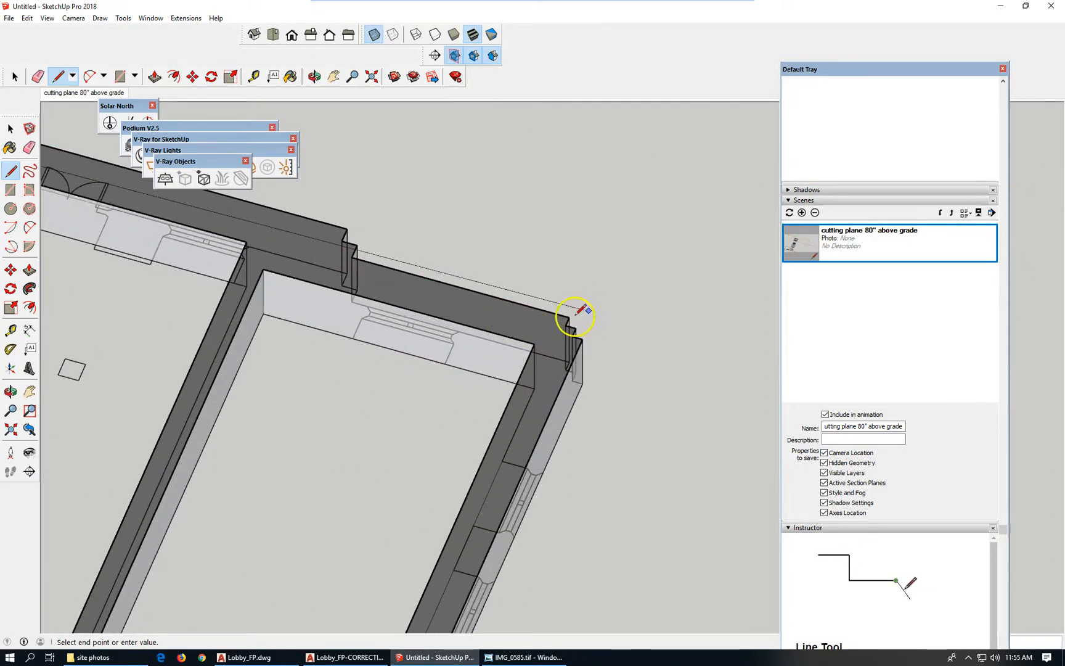
key("Escape")
scroll(649, 254, "down", 2)
scroll(649, 254, "down", 4)
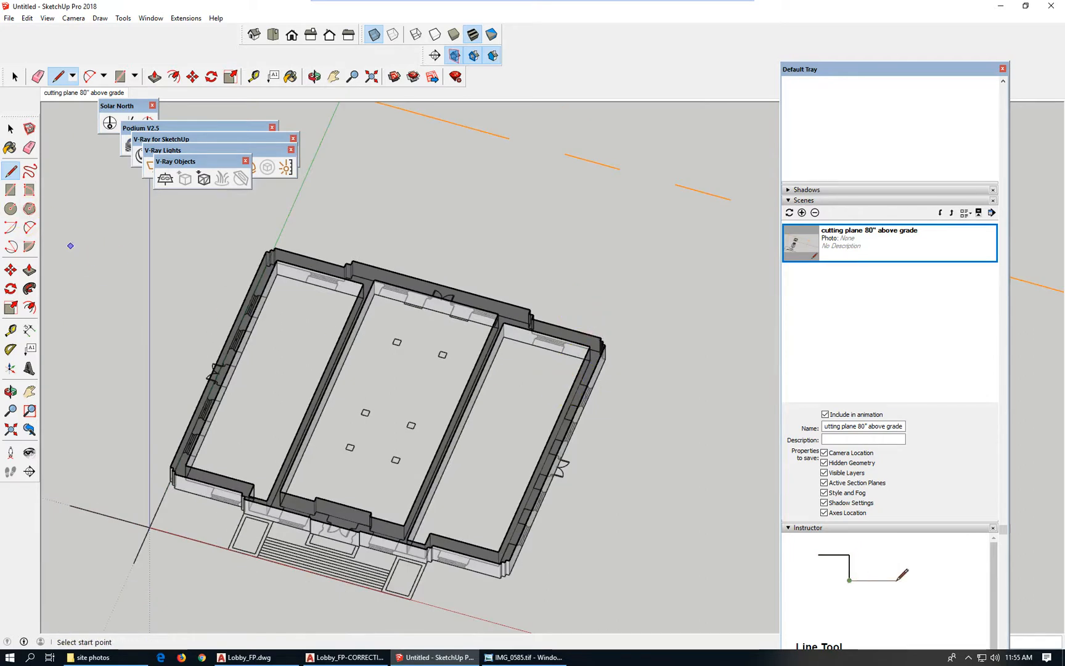
- Draw a floor rectangle from the building's top-left wall corner to the opposite wall corner
left_click(10, 189)
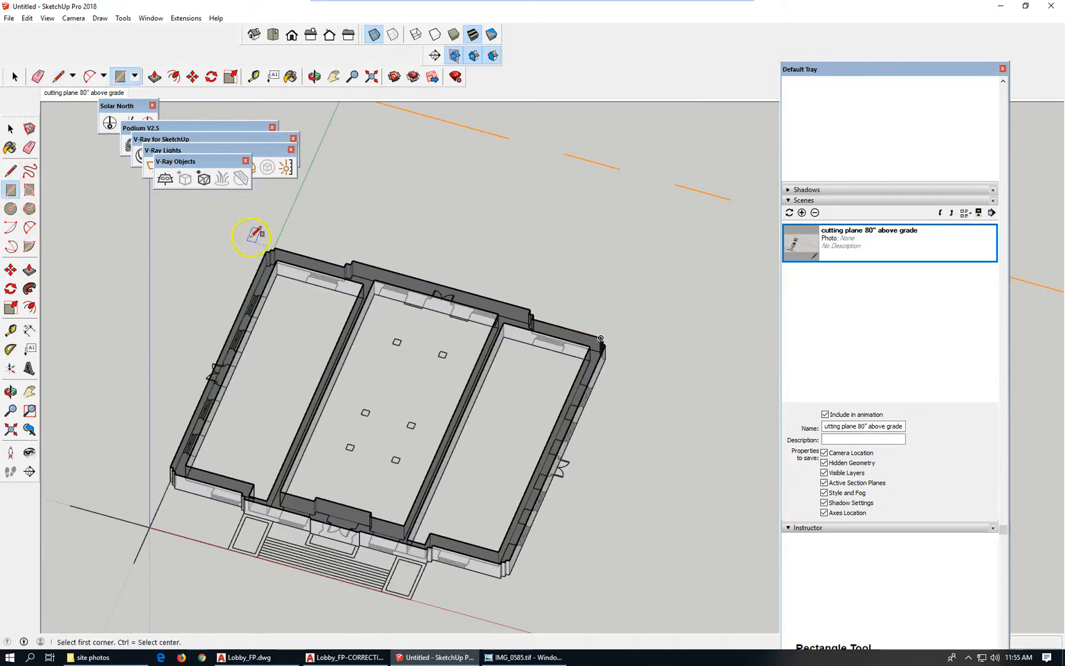
left_click(286, 249)
scroll(502, 586, "up", 2)
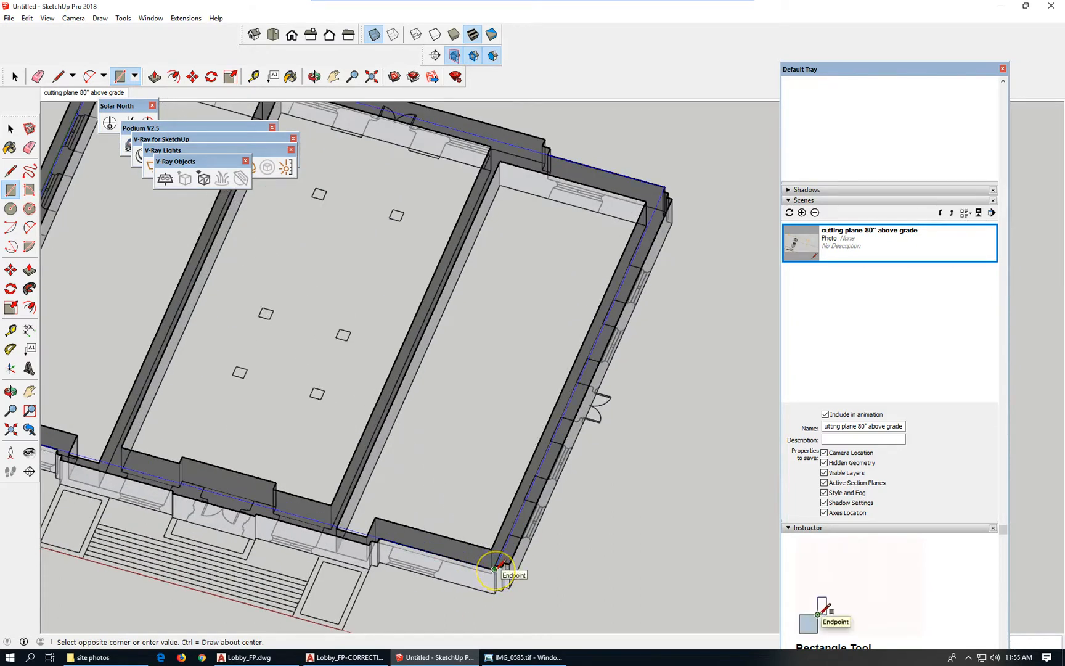
left_click(495, 569)
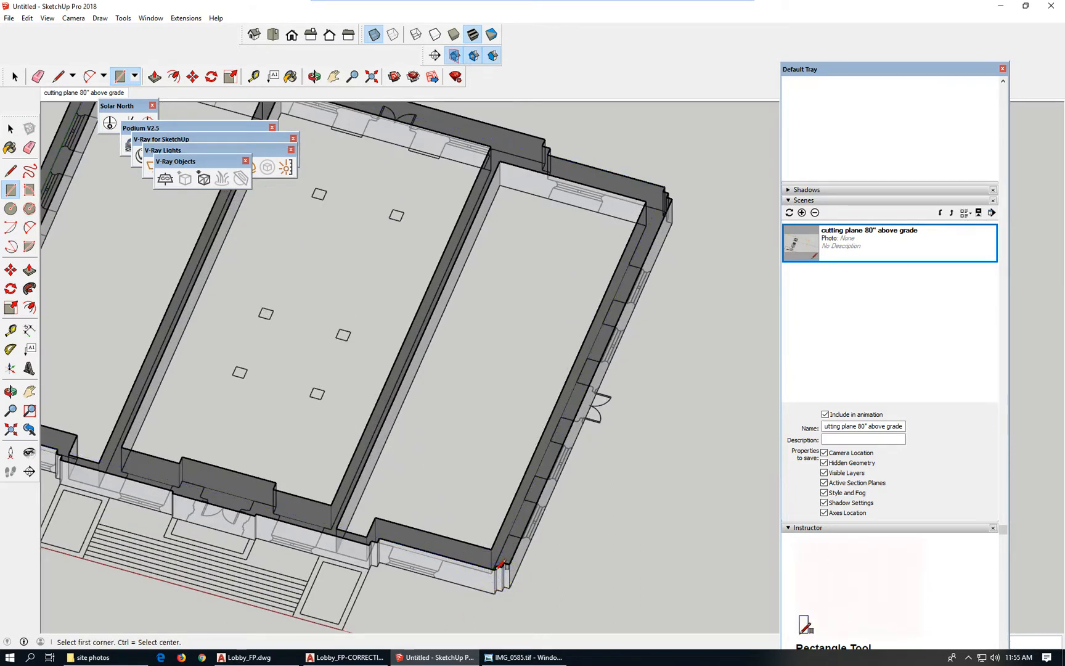
left_click(16, 77)
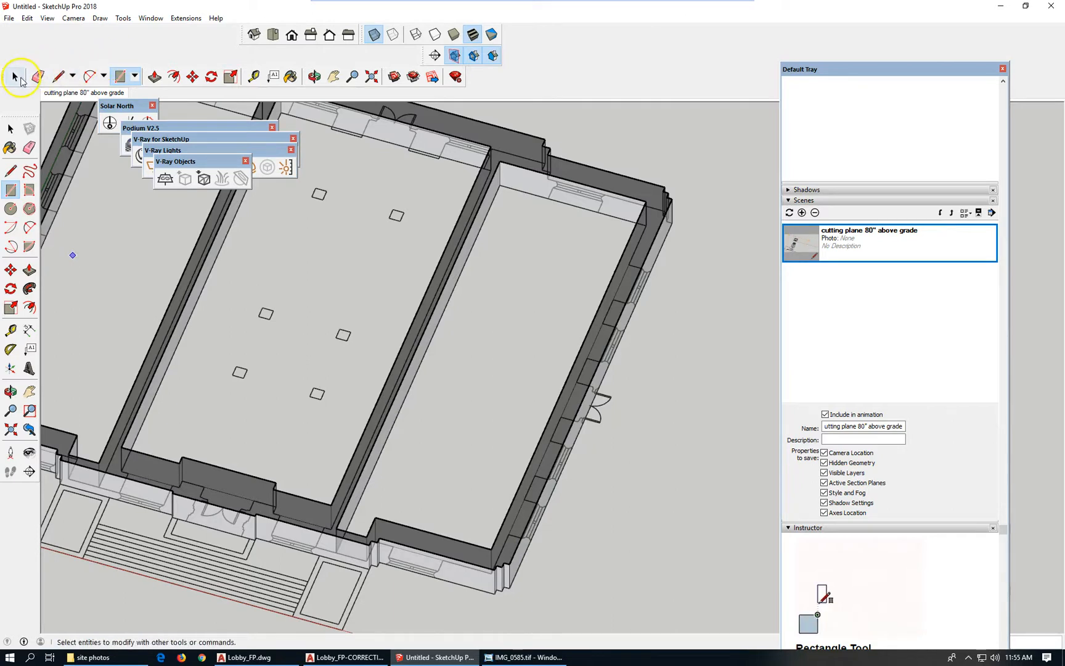
scroll(404, 269, "down", 10)
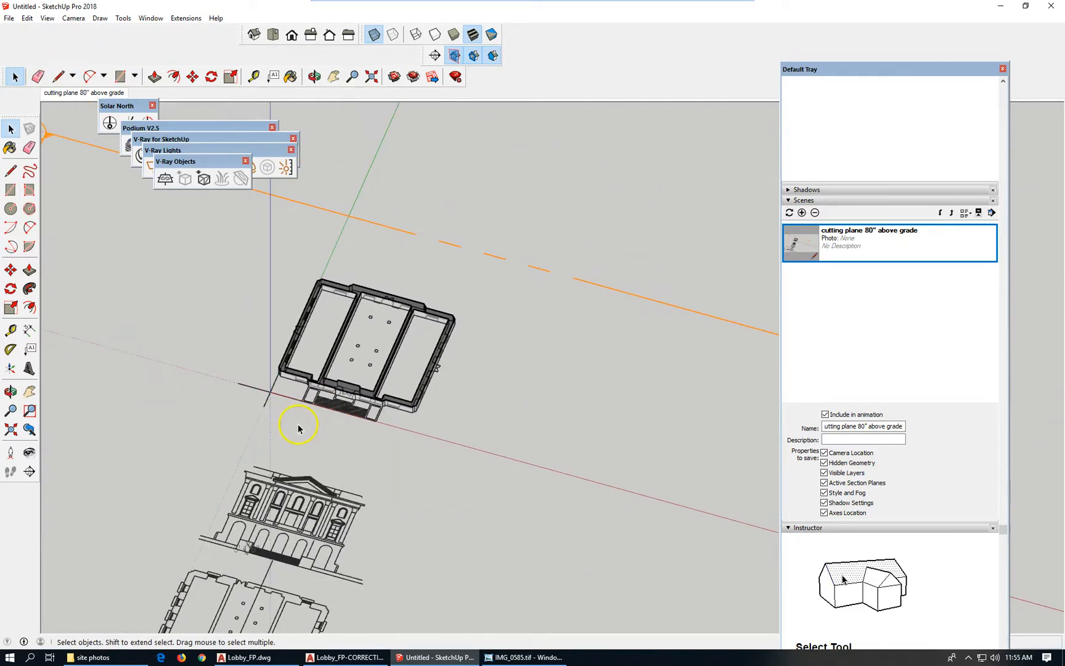
scroll(269, 351, "down", 5)
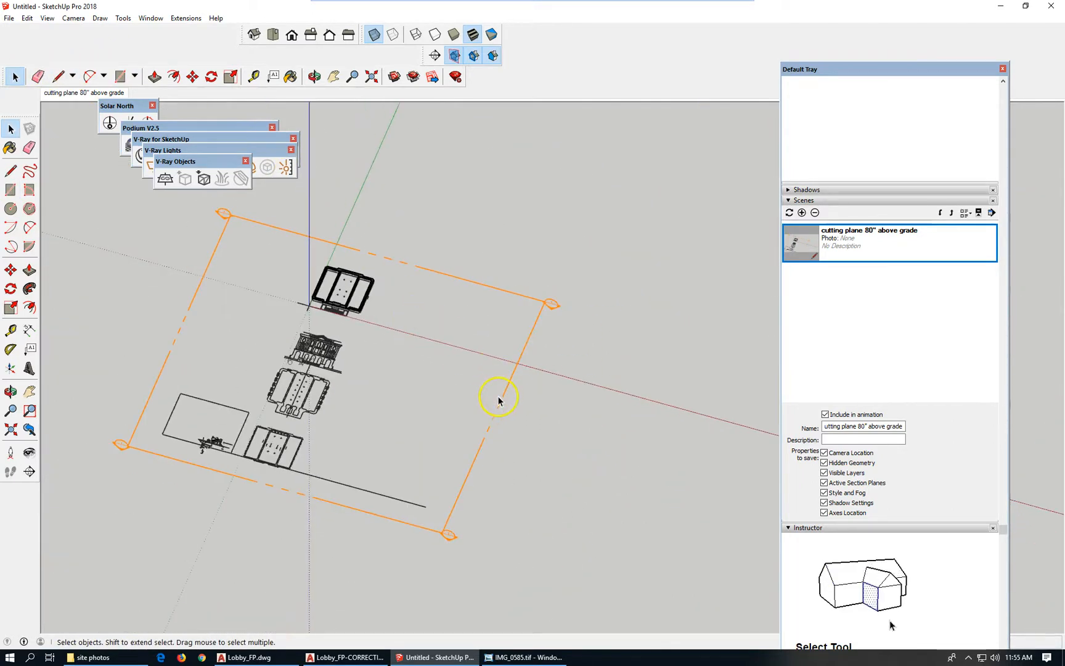
left_click(501, 398)
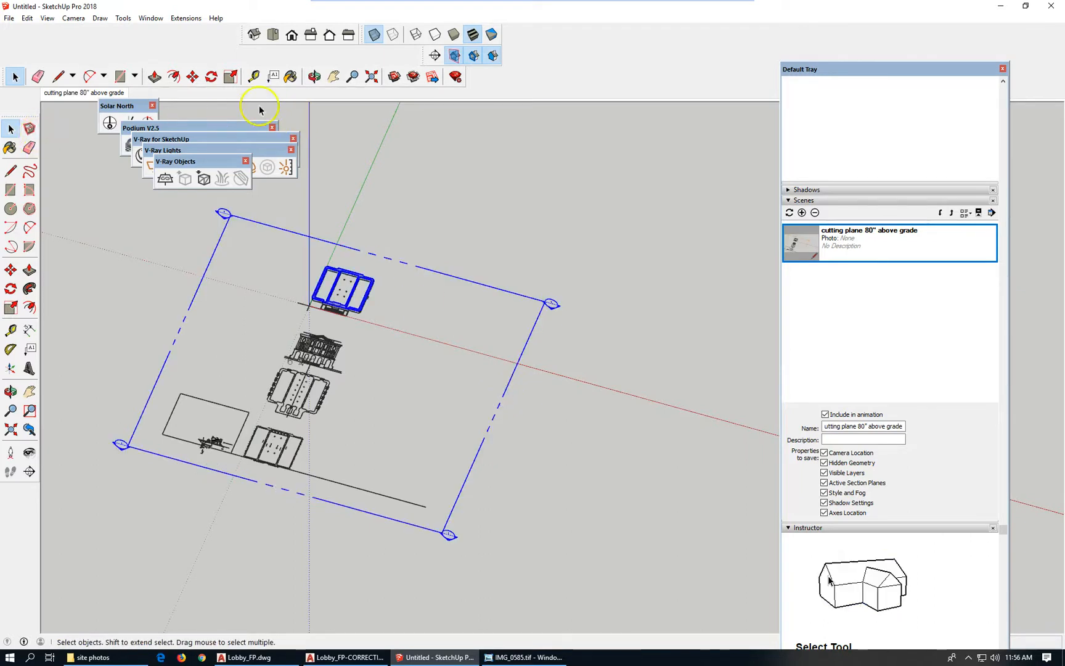
left_click(193, 77)
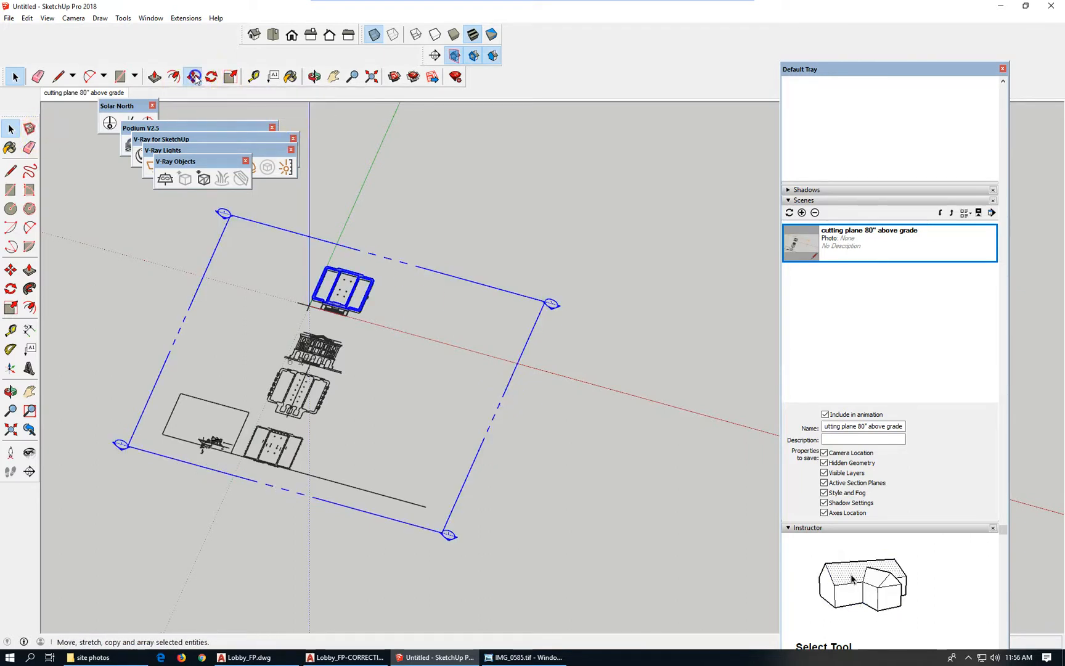
left_click(598, 511)
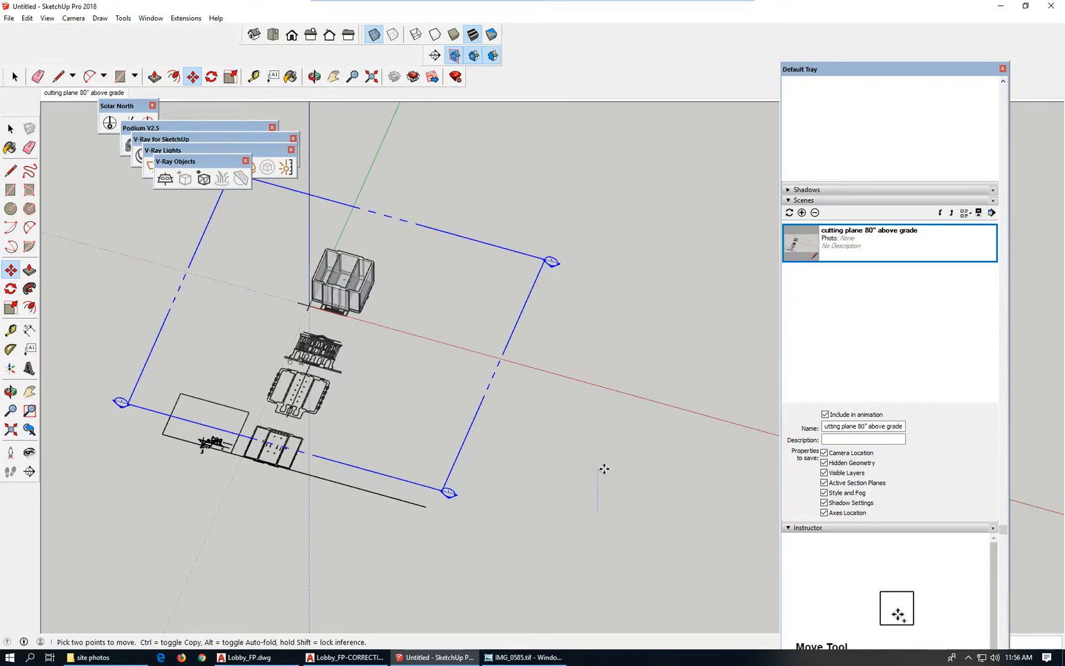
key("Escape")
left_click(241, 275)
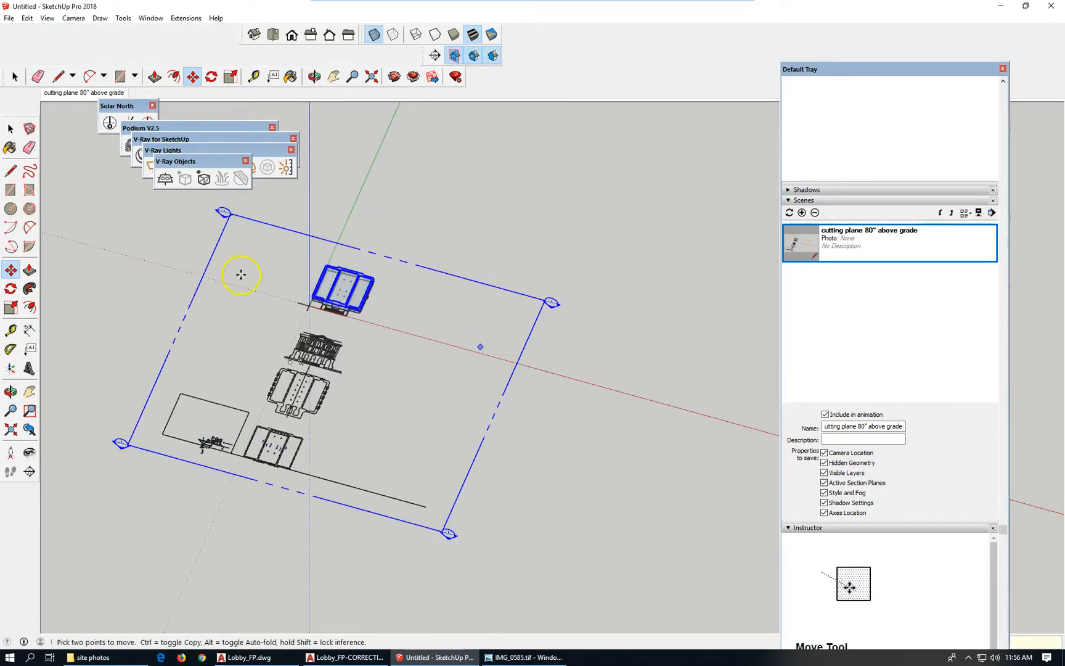
scroll(311, 285, "up", 5)
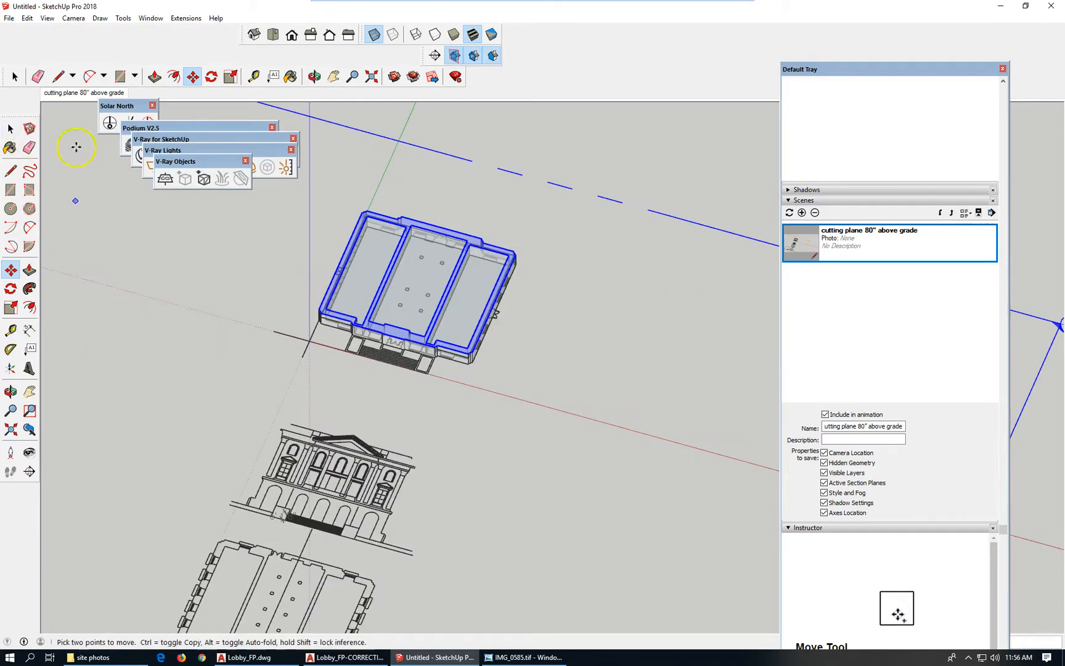
key("space")
left_click(474, 297)
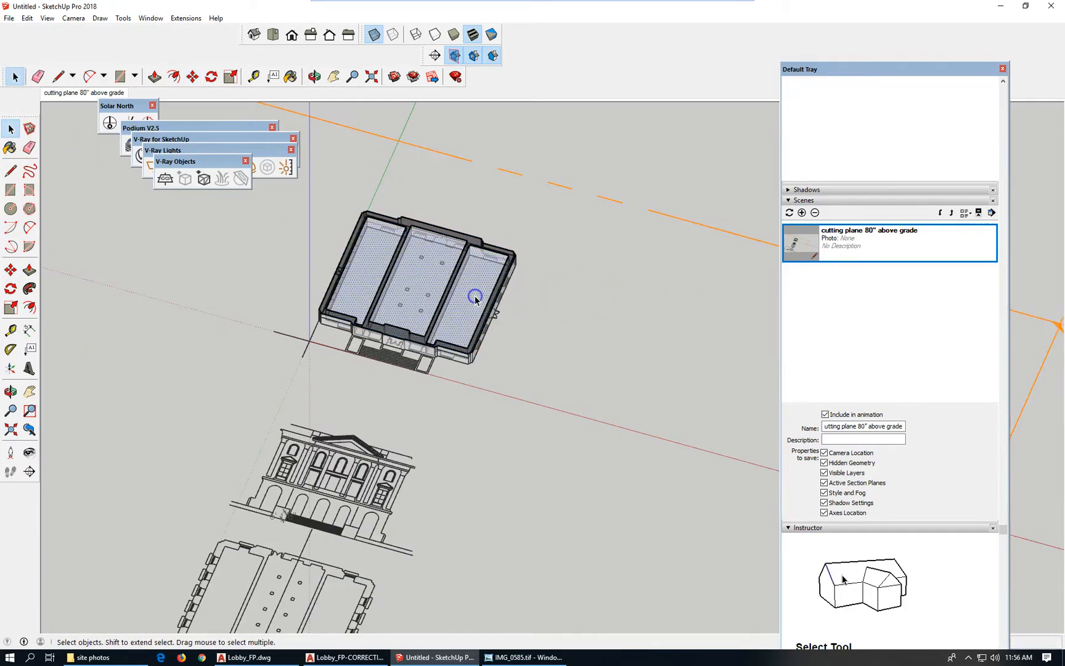
scroll(428, 297, "up", 5)
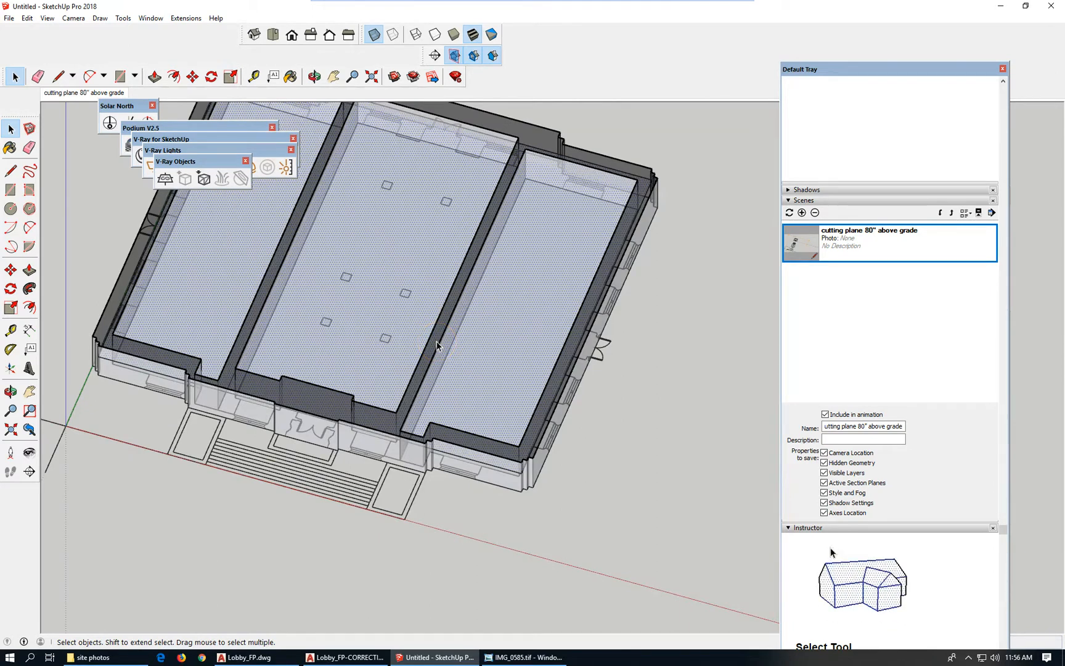
scroll(332, 472, "down", 3)
scroll(333, 471, "down", 1)
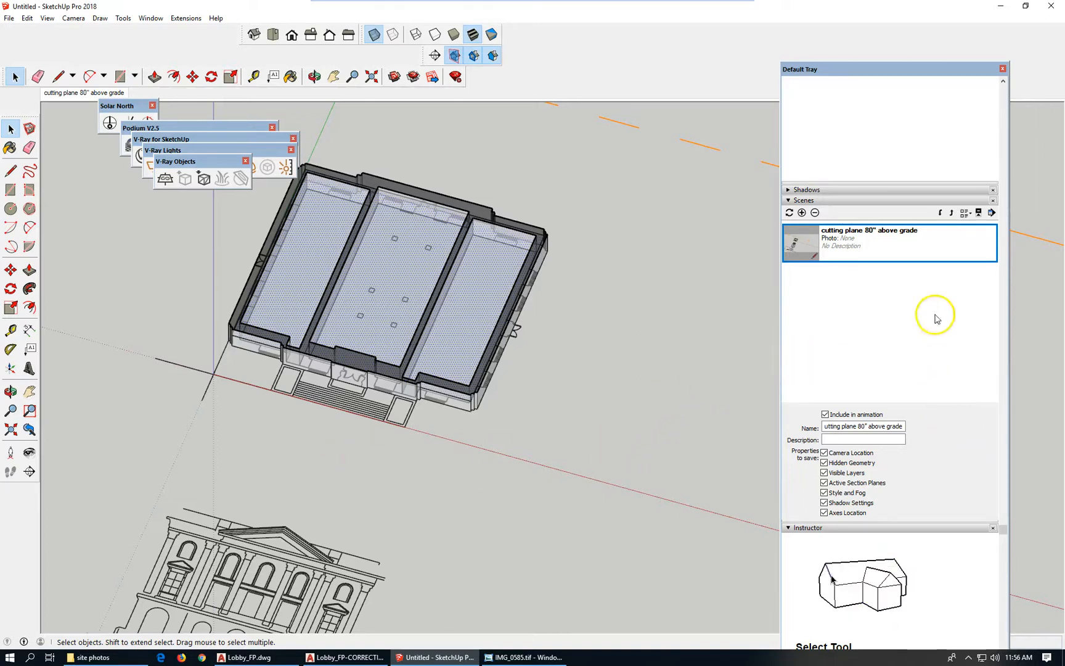
- Add a second scene named 'floor plan level 1'
left_click(802, 212)
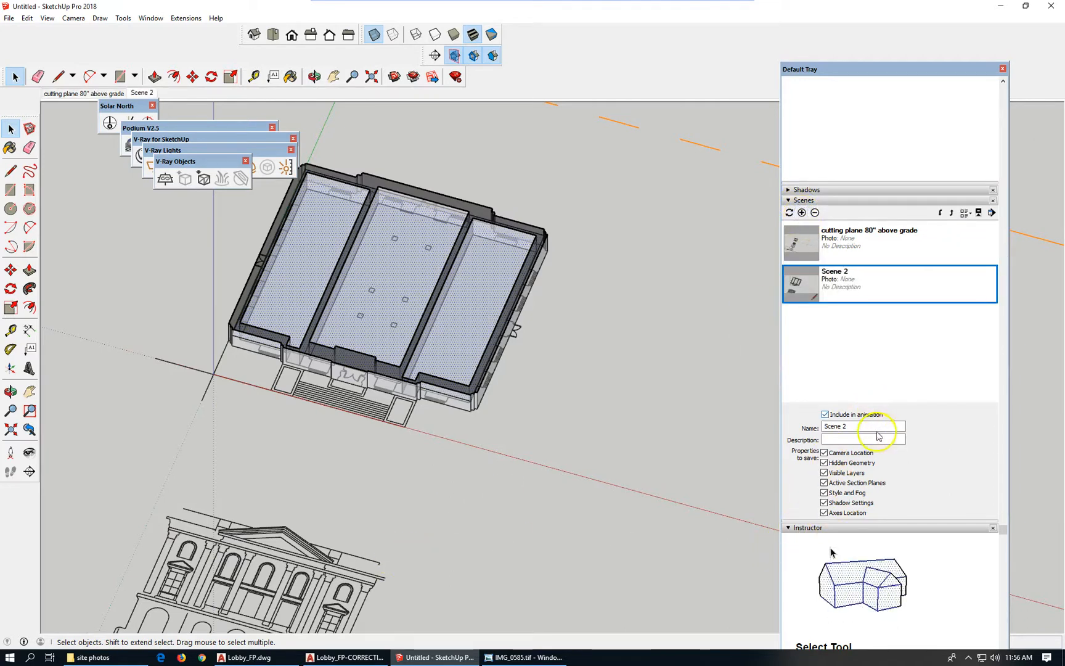
left_click_drag(871, 427, 601, 424)
type("floo")
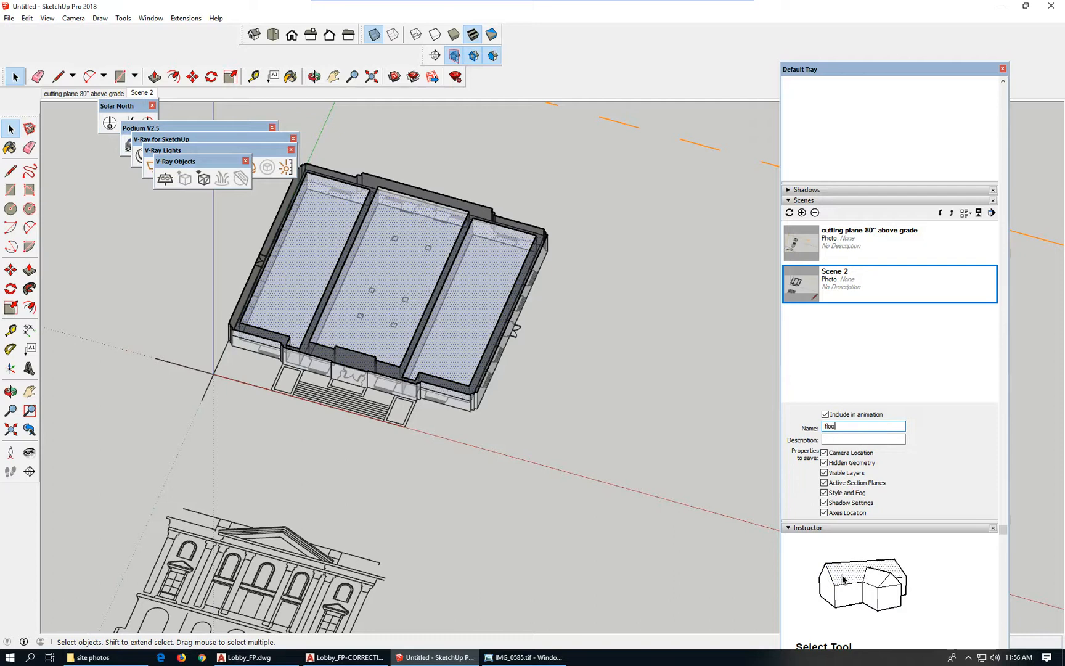
type("r plamn")
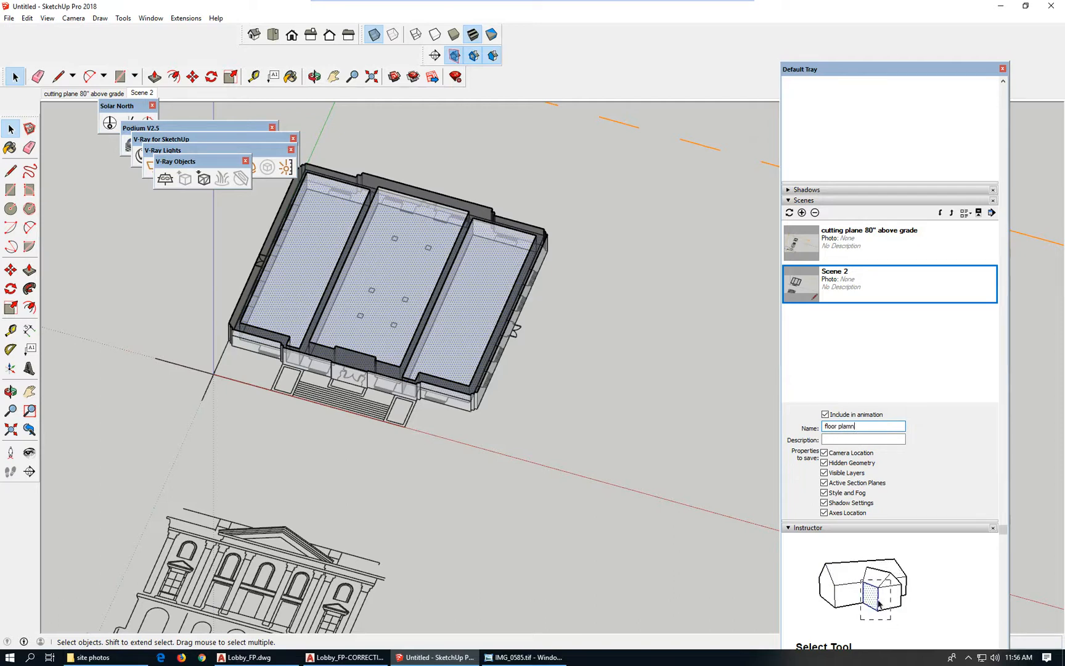
key("BackSpace")
type("an level")
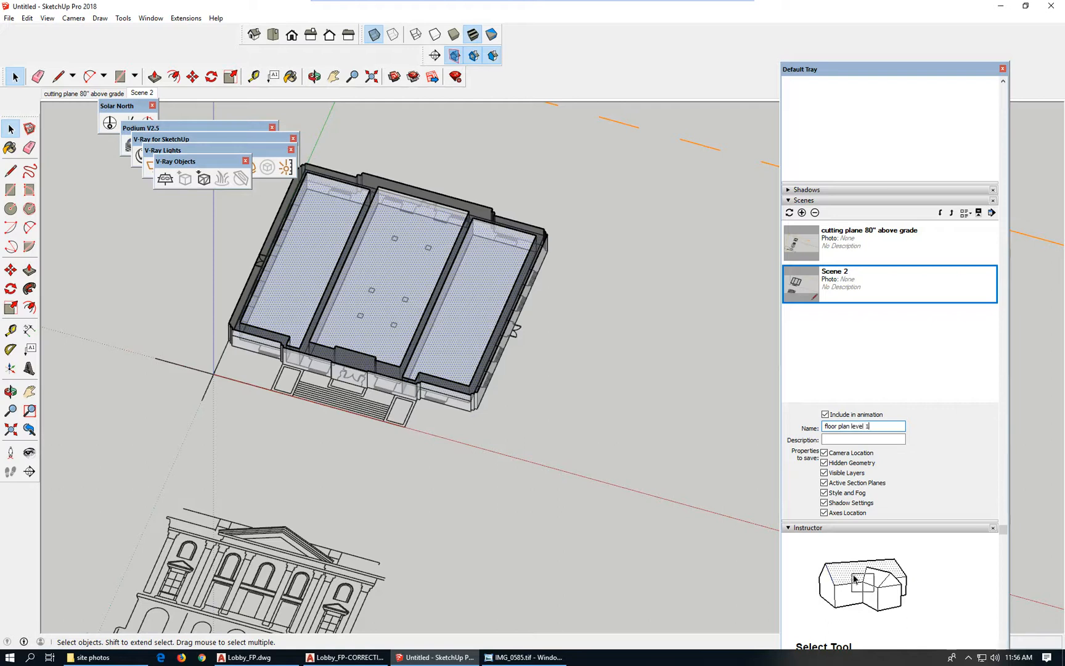
type(" 1")
key("Return")
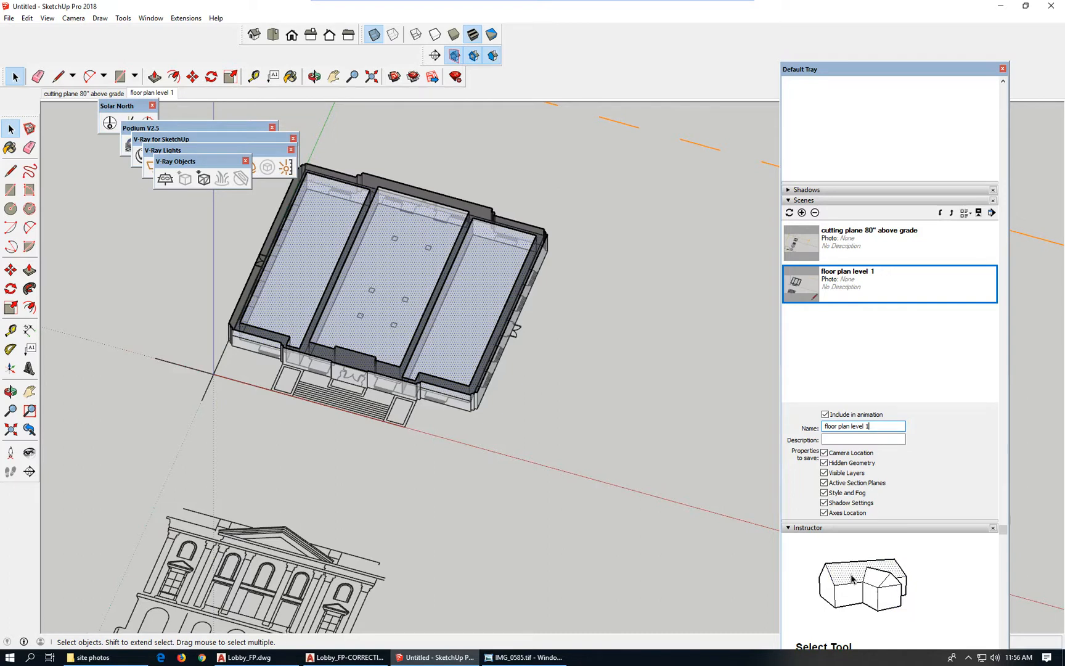
scroll(514, 353, "down", 2)
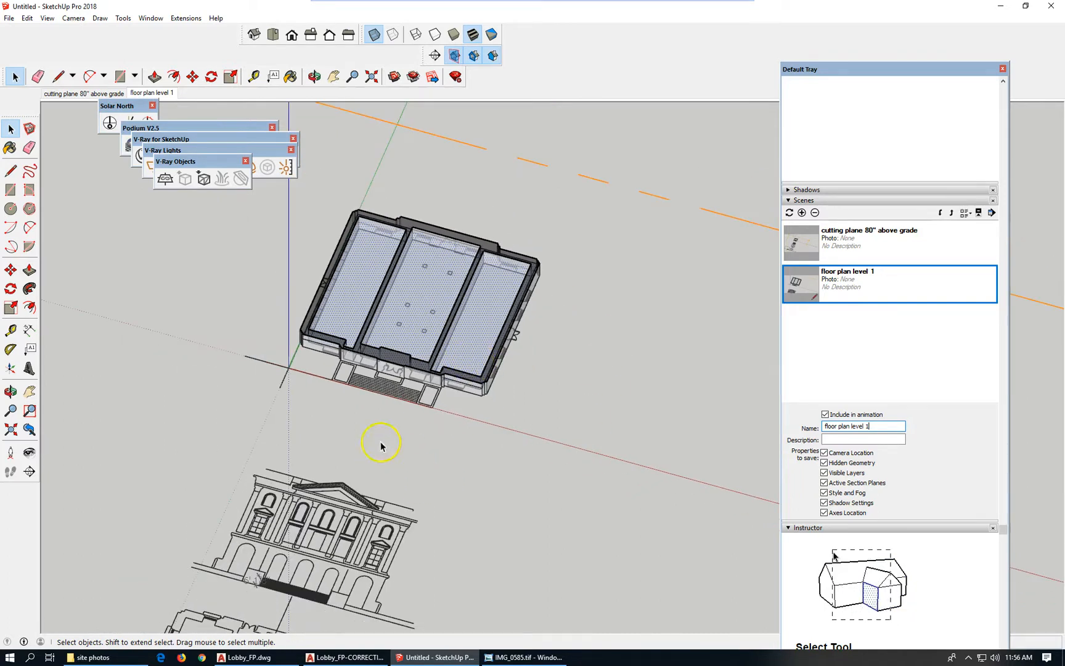
scroll(380, 395, "up", 4)
scroll(430, 387, "up", 3)
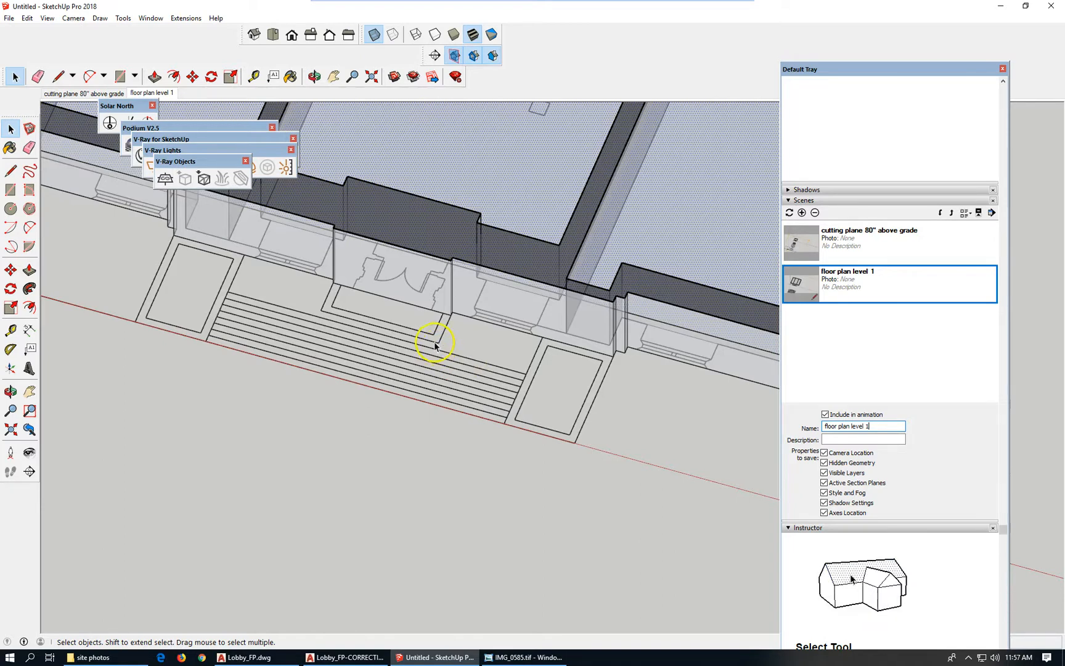
scroll(513, 314, "down", 8)
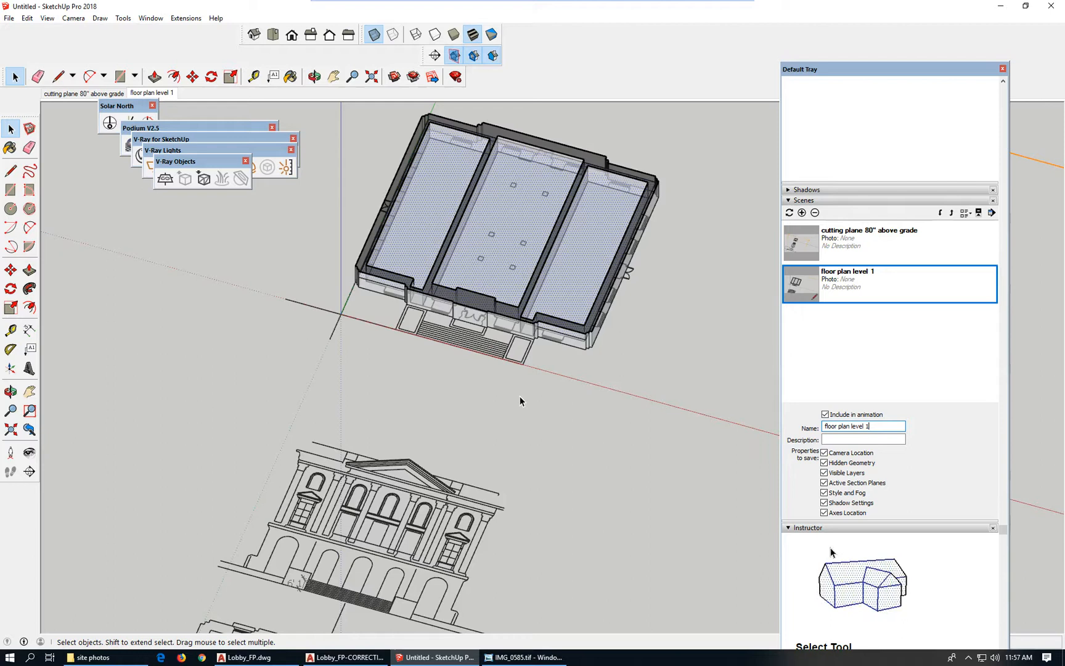
scroll(446, 216, "up", 3)
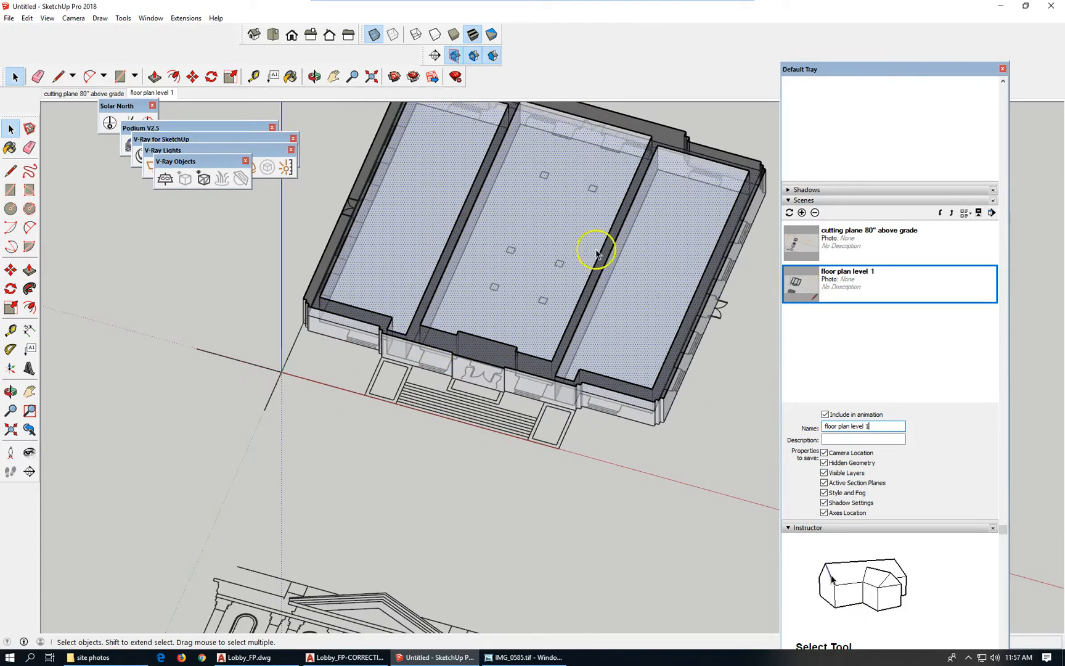
scroll(470, 446, "down", 3)
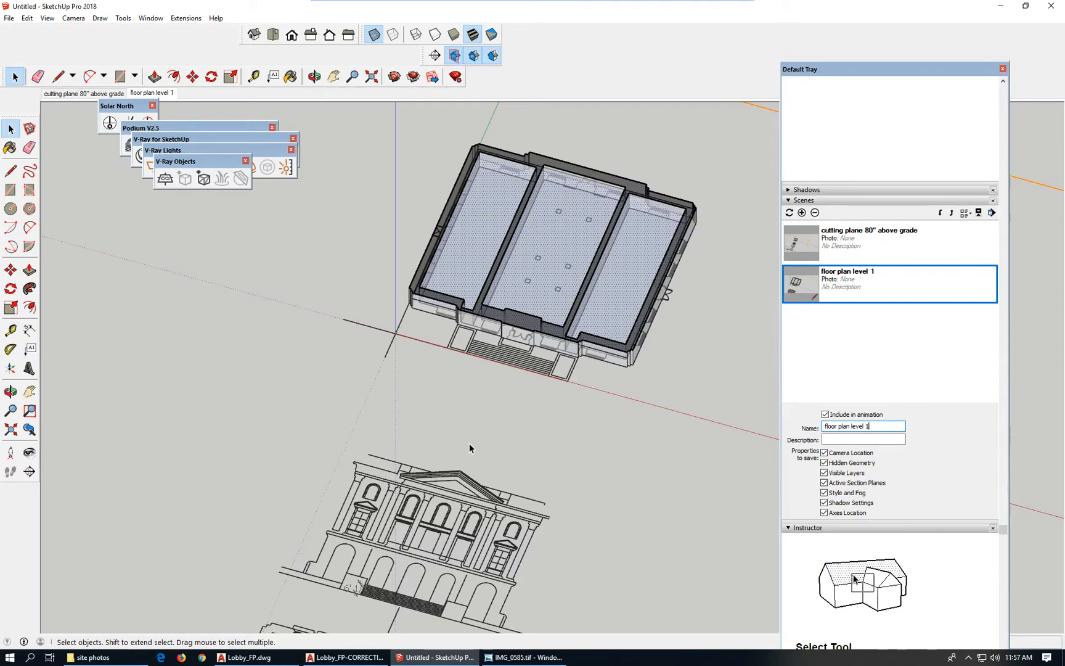
left_click(625, 269)
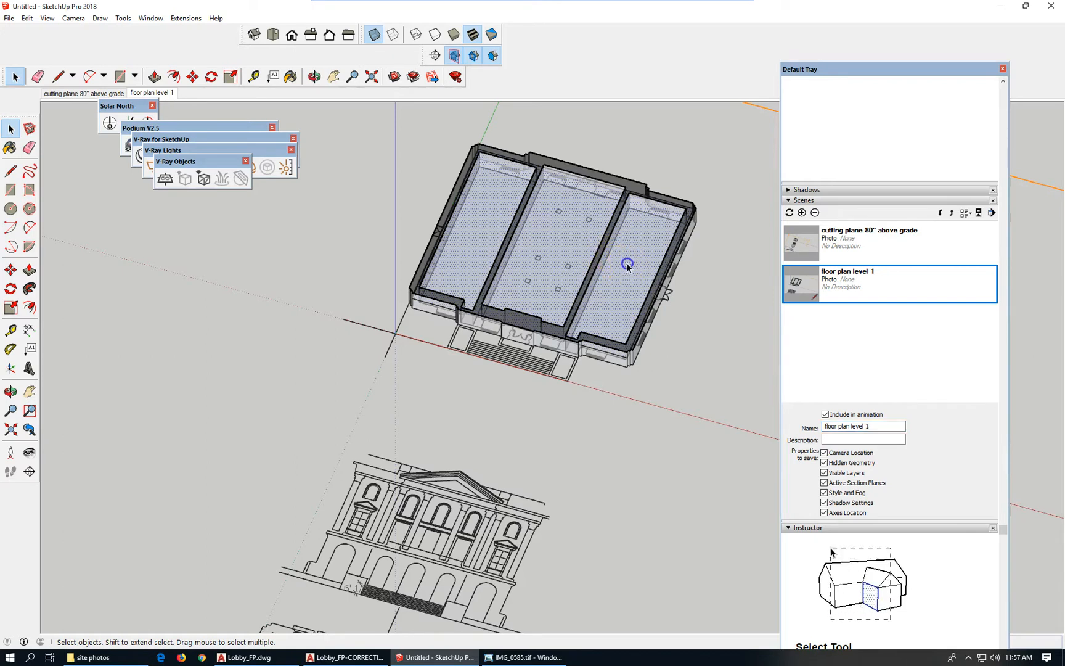